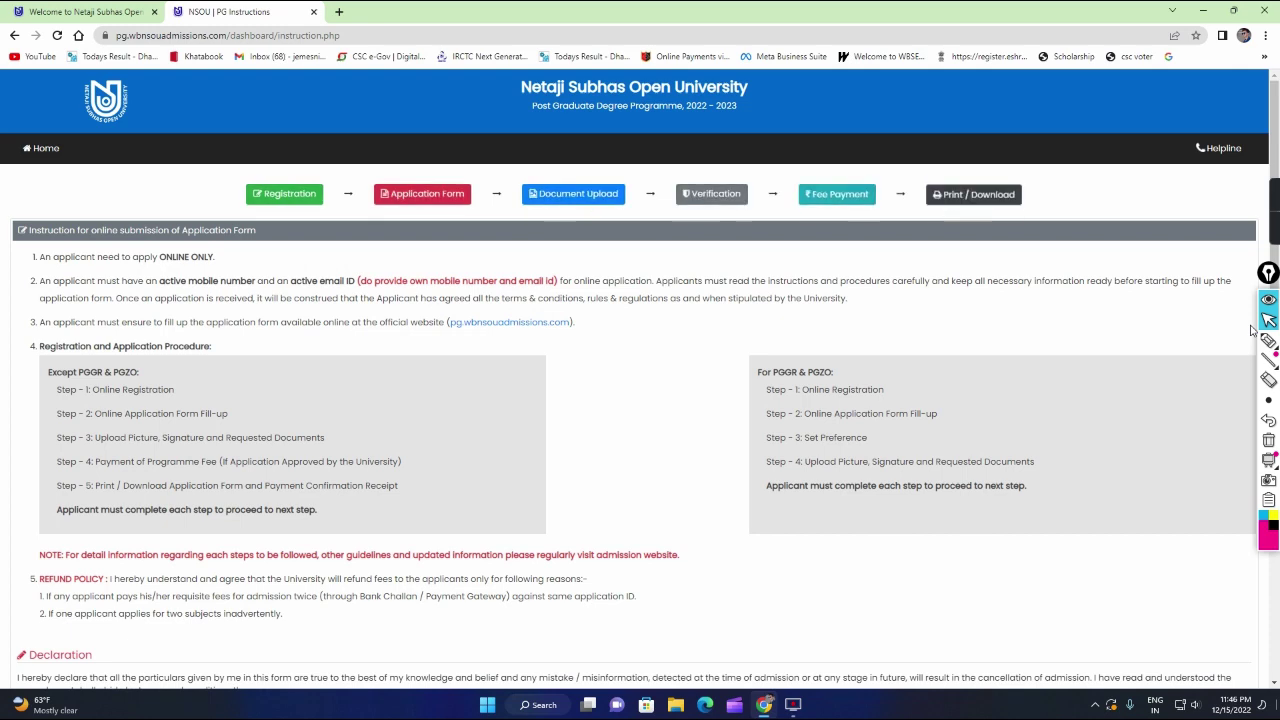
- Review the application instructions and draw pen ticks on Step 4 and Step 5 of the "Except PGGR & PGZO" procedure
scroll(1250, 330, "down", 3)
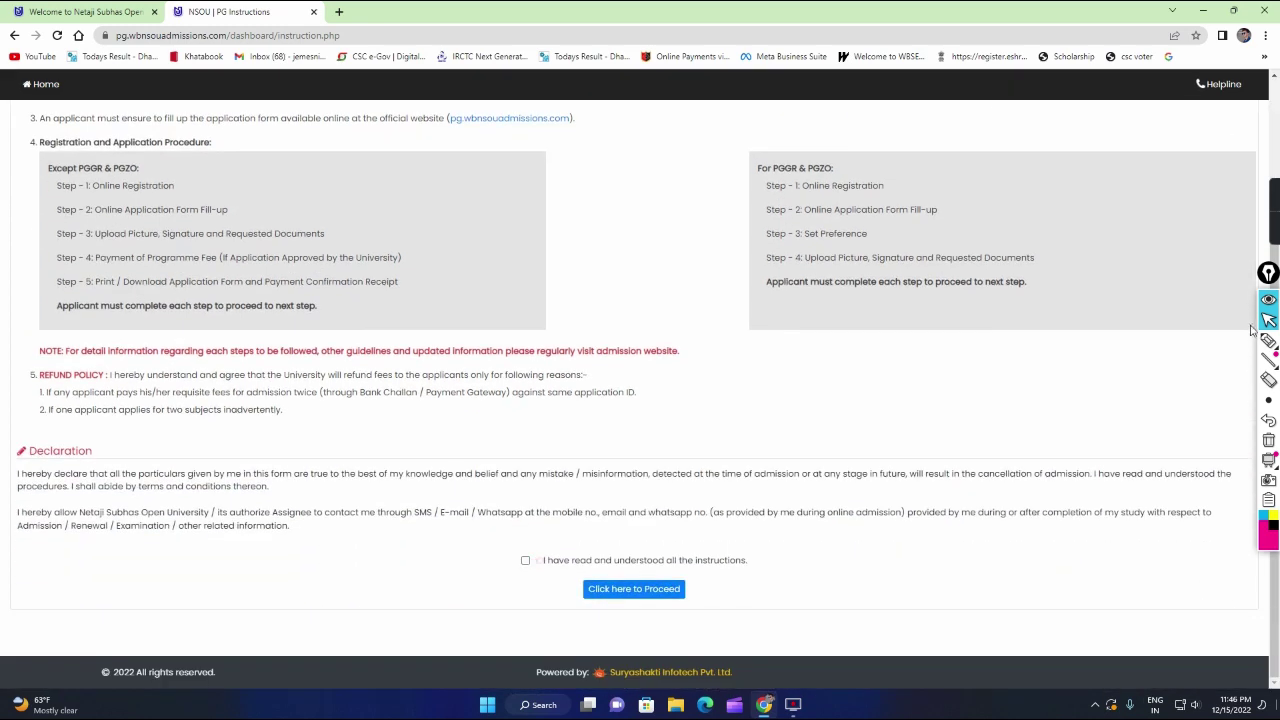
scroll(1250, 330, "up", 3)
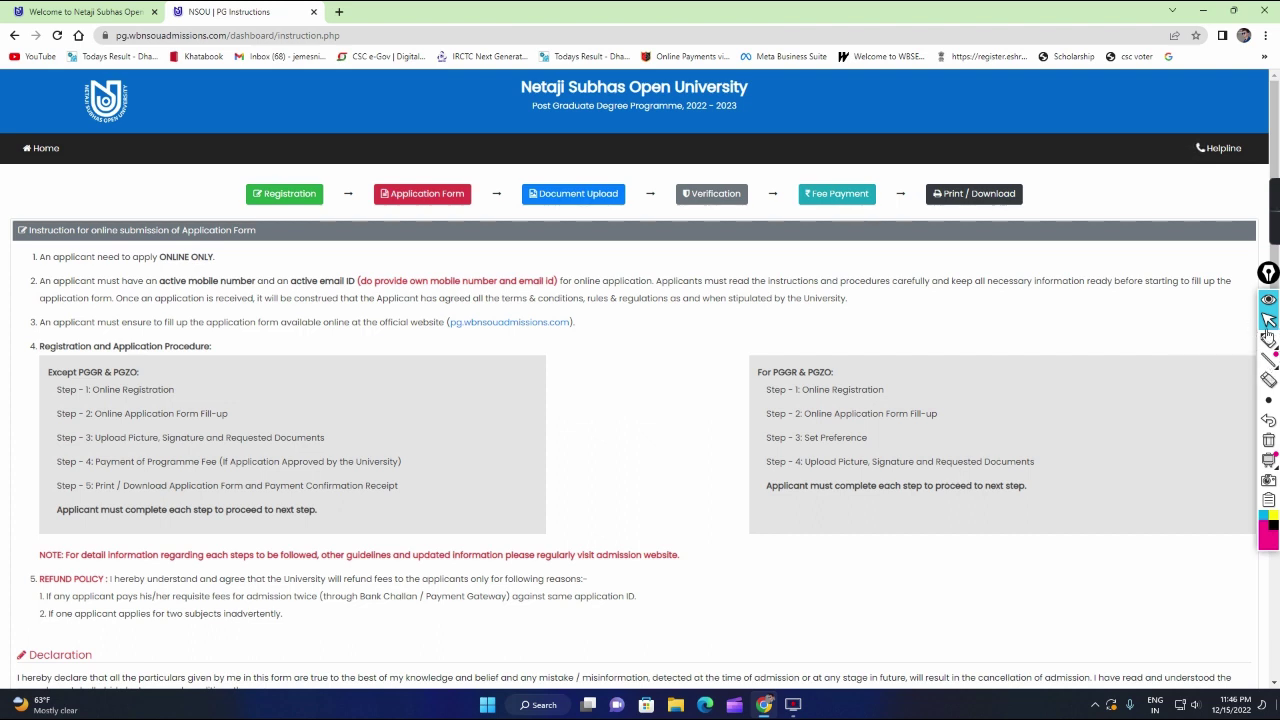
left_click(1268, 341)
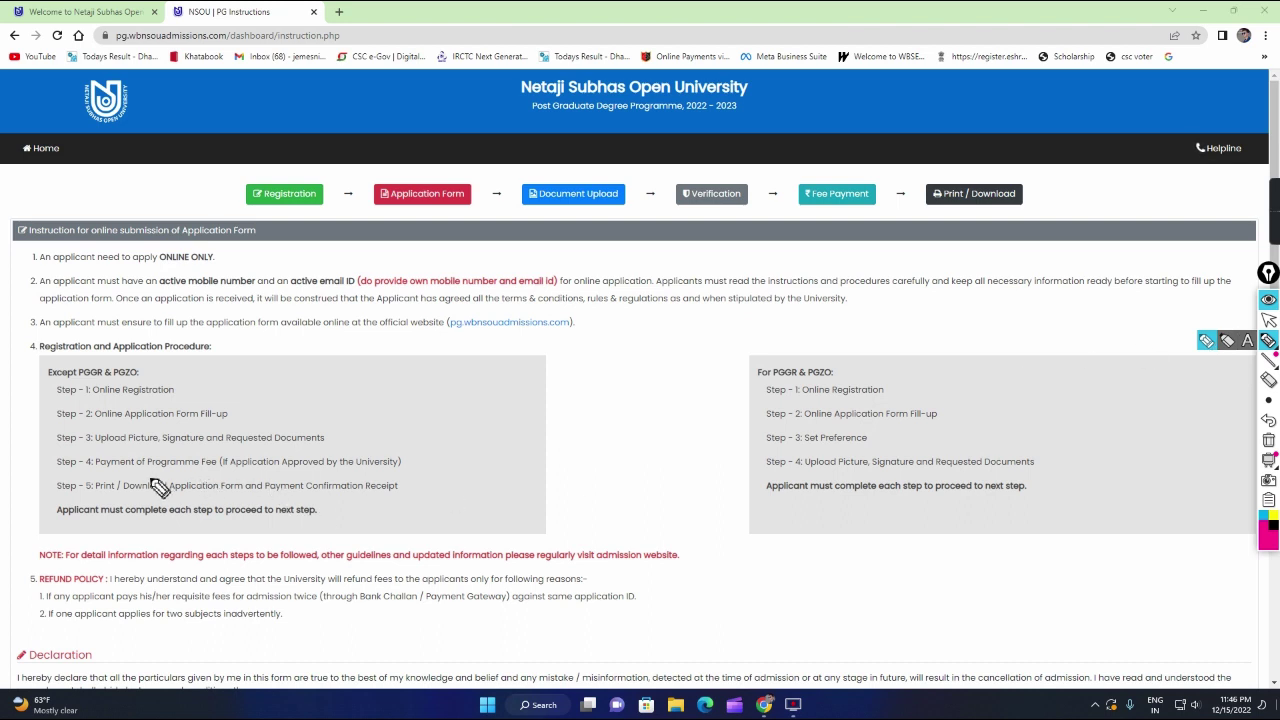
left_click_drag(148, 474, 208, 456)
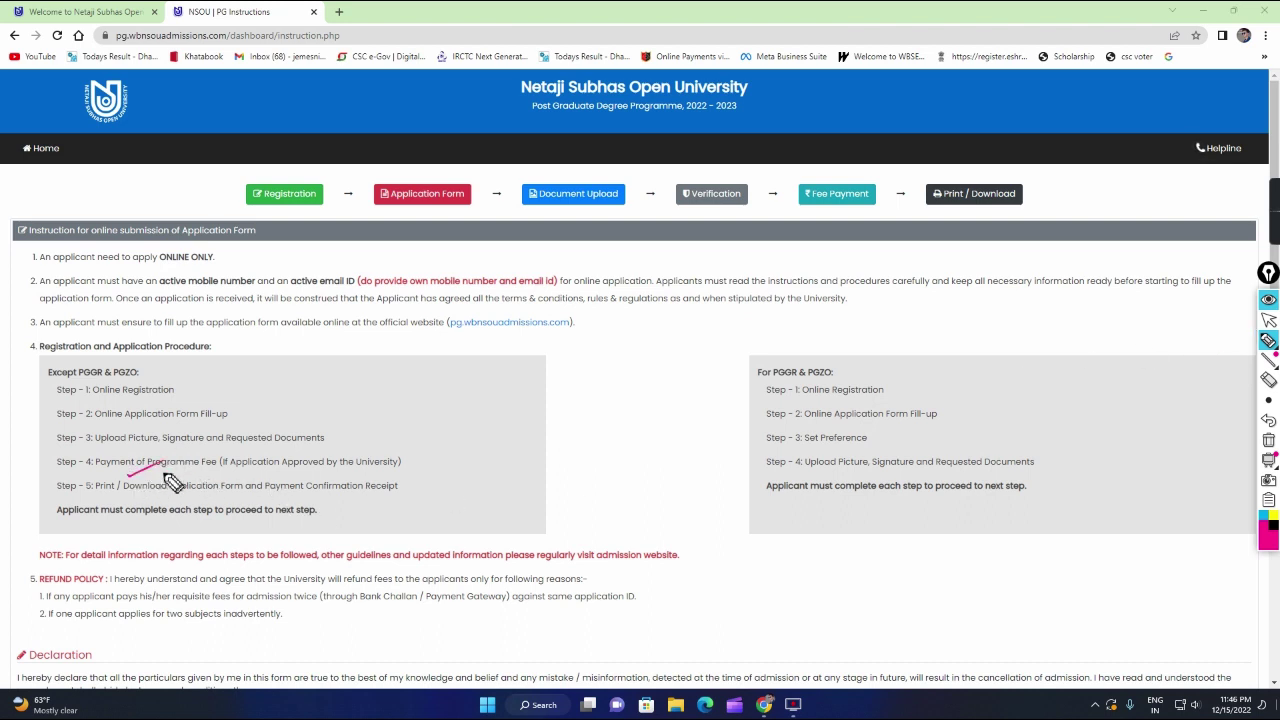
left_click_drag(409, 461, 437, 452)
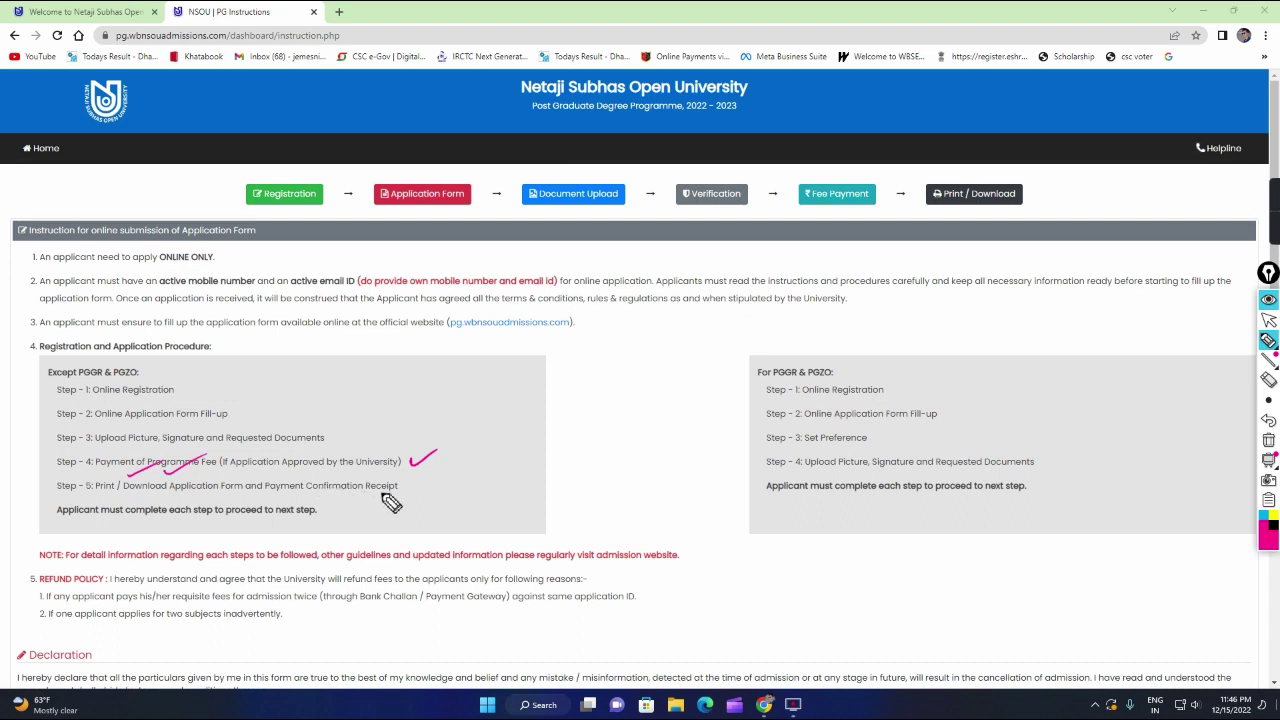
left_click_drag(416, 484, 452, 477)
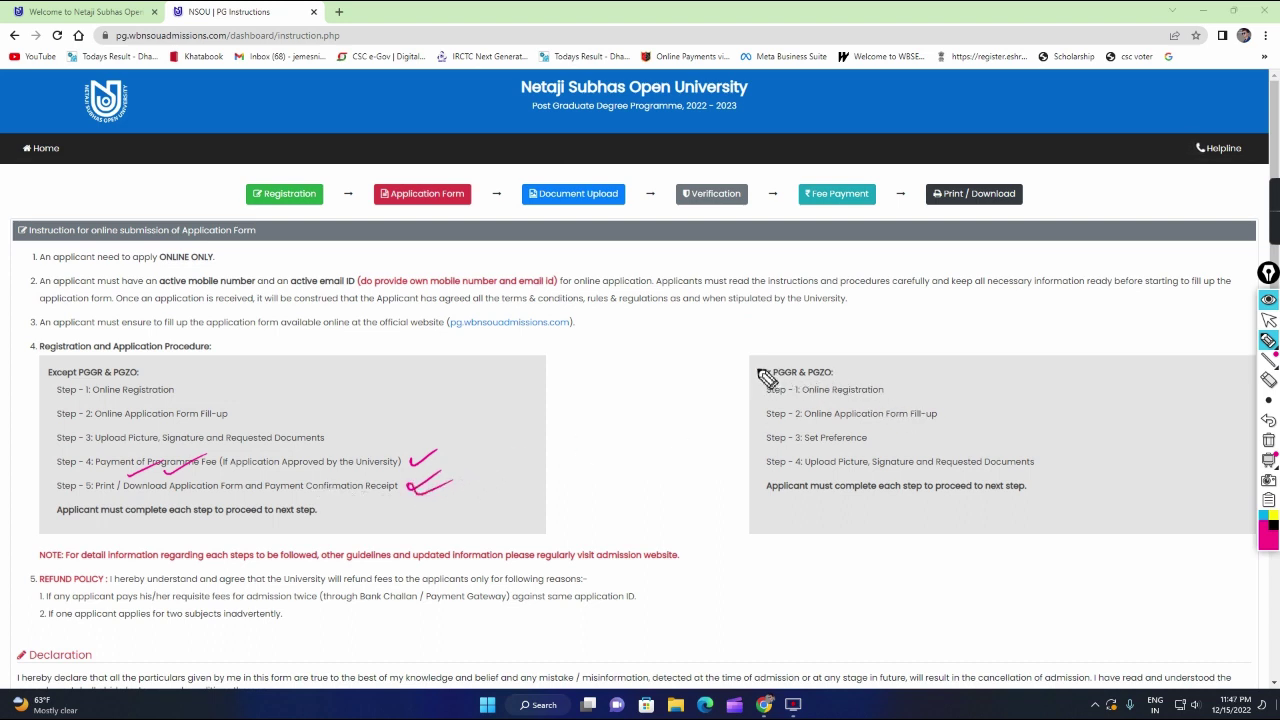
- Outline the "For PGGR & PGZO" procedure with the pen and tick the refund policy and its two listed reasons
mouse_move(757, 376)
left_mouse_down()
mouse_move(758, 533)
mouse_move(838, 518)
left_mouse_up()
mouse_move(958, 381)
left_mouse_down()
mouse_move(1066, 393)
mouse_move(910, 522)
left_mouse_up()
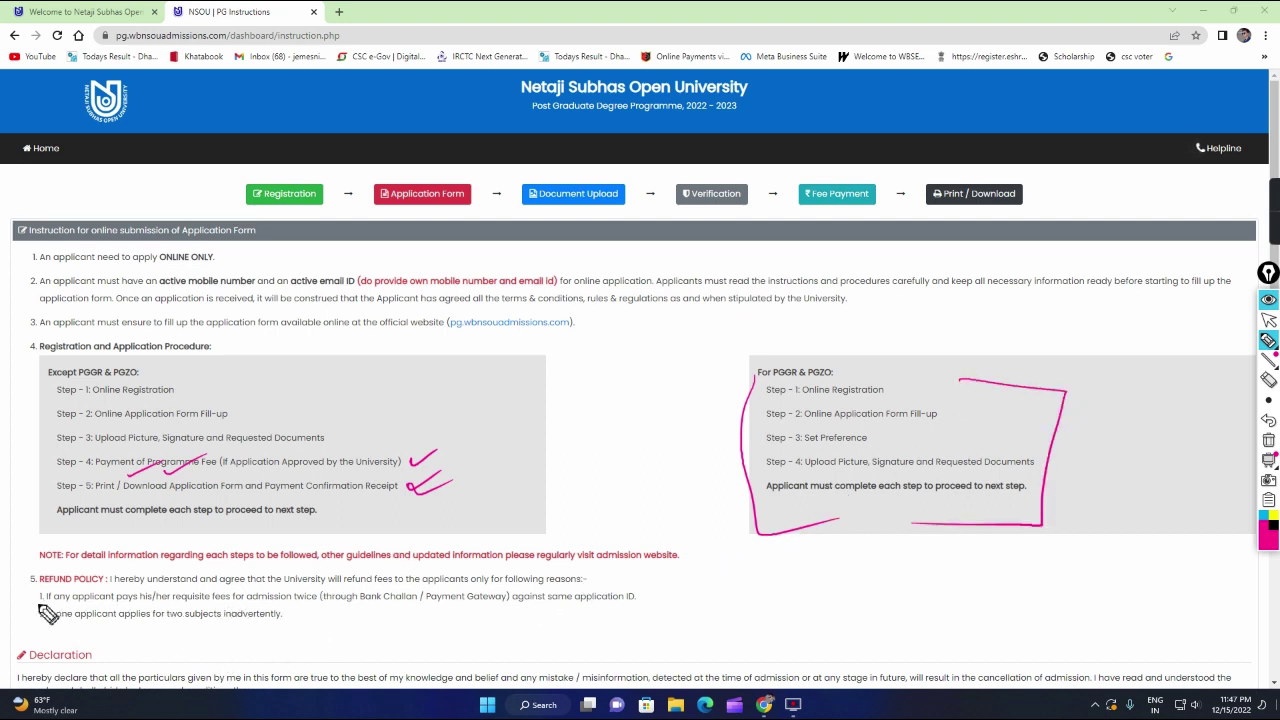
mouse_move(3, 584)
left_mouse_down()
mouse_move(12, 596)
mouse_move(108, 554)
left_mouse_up()
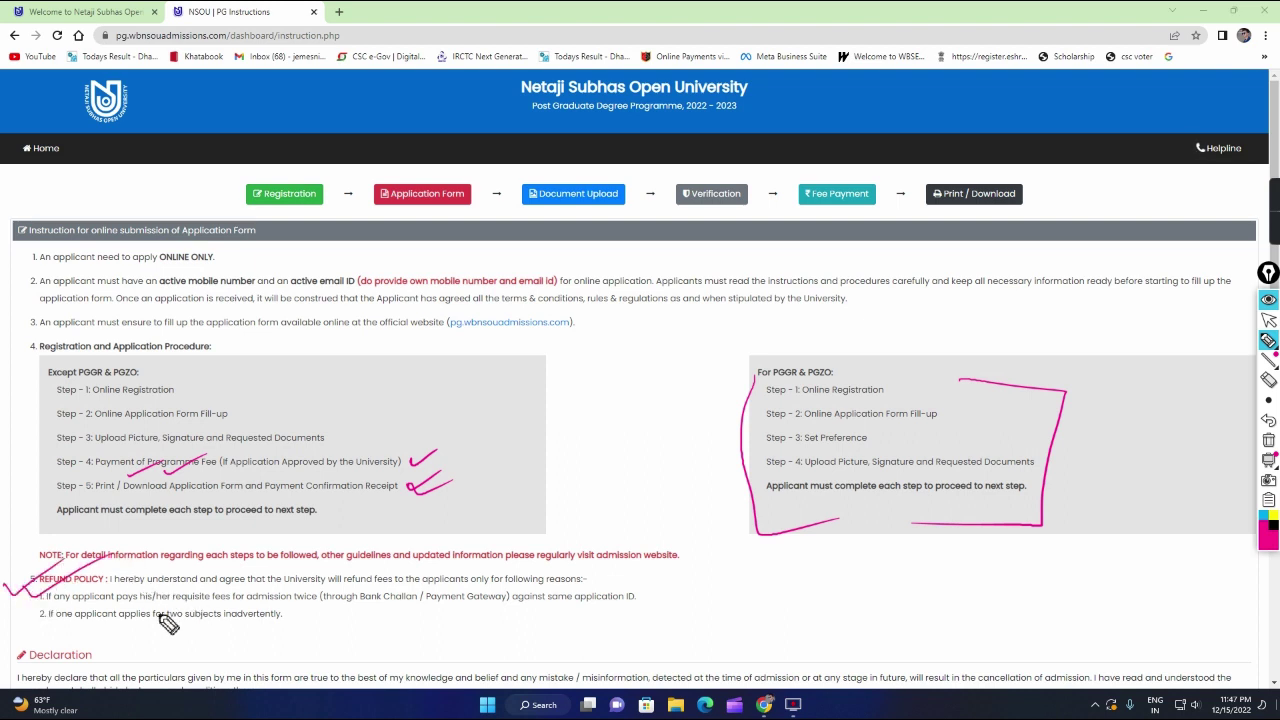
left_click_drag(20, 600, 82, 588)
left_click_drag(24, 628, 64, 618)
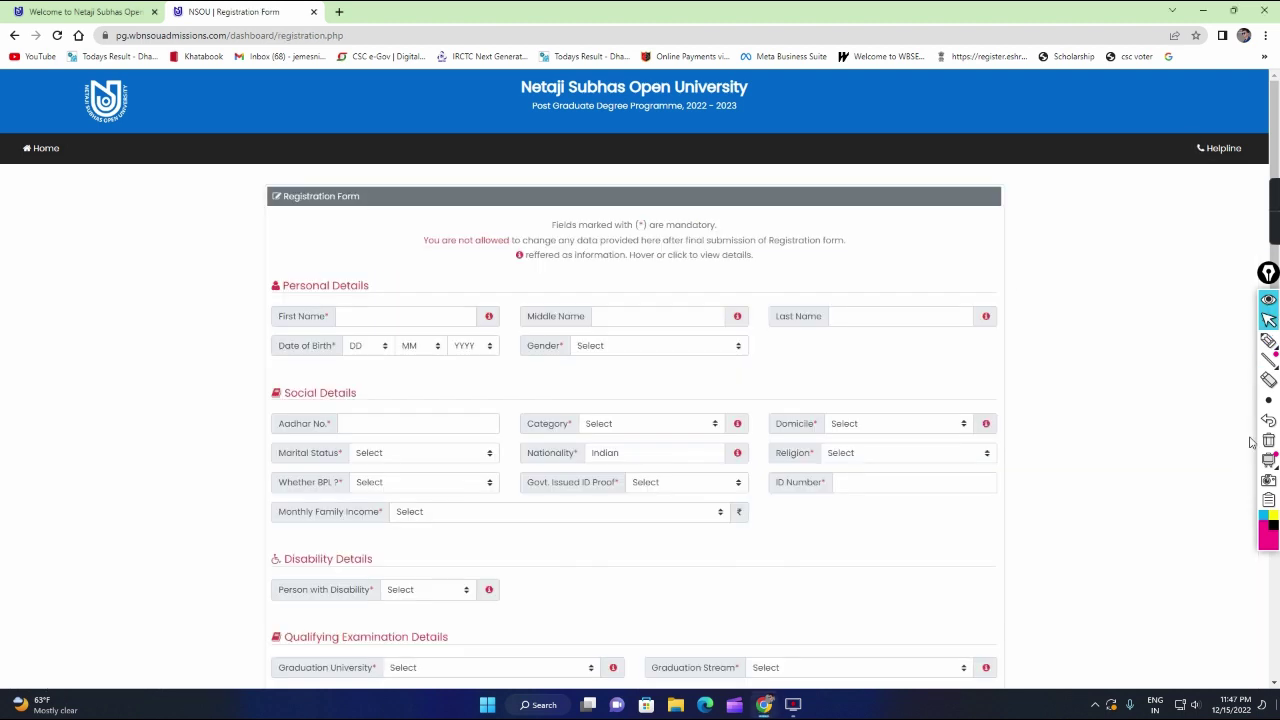
- Circle and tick the Registration Form heading with the pen and draw a circled asterisk below the mandatory-fields note
left_click(1268, 340)
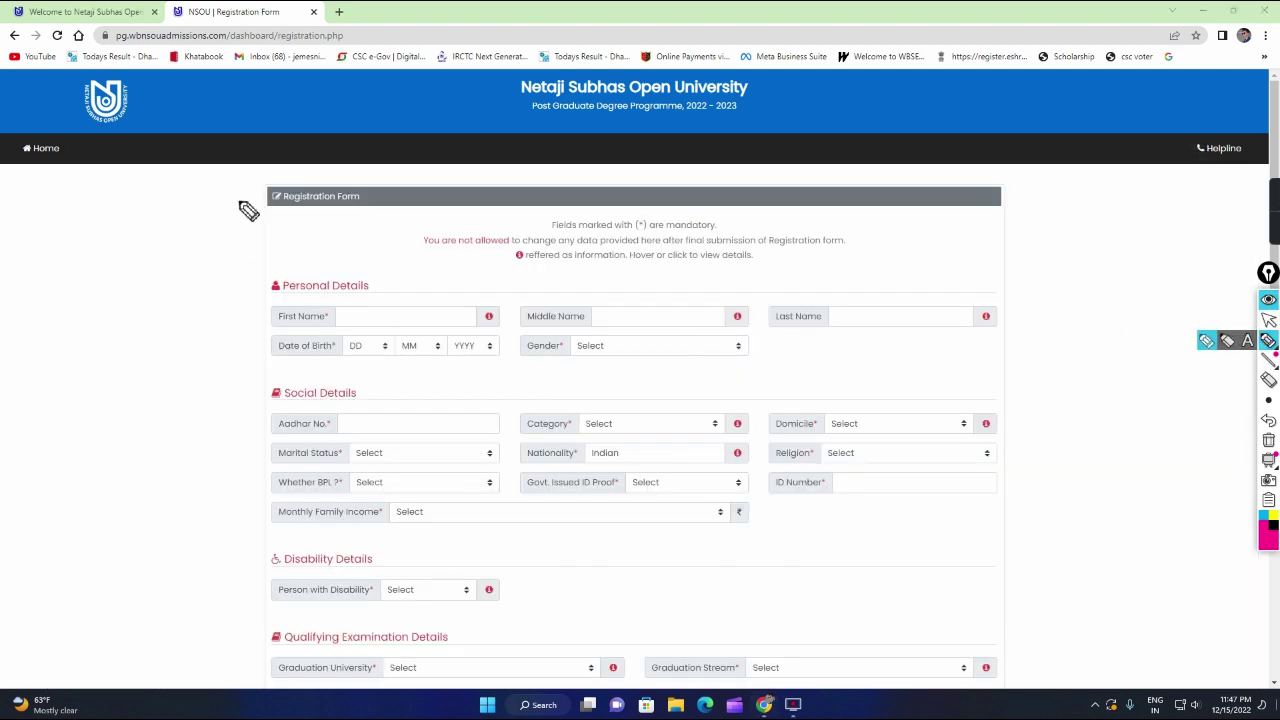
mouse_move(237, 196)
left_mouse_down()
mouse_move(299, 240)
mouse_move(242, 200)
mouse_move(386, 223)
mouse_move(430, 200)
left_mouse_up()
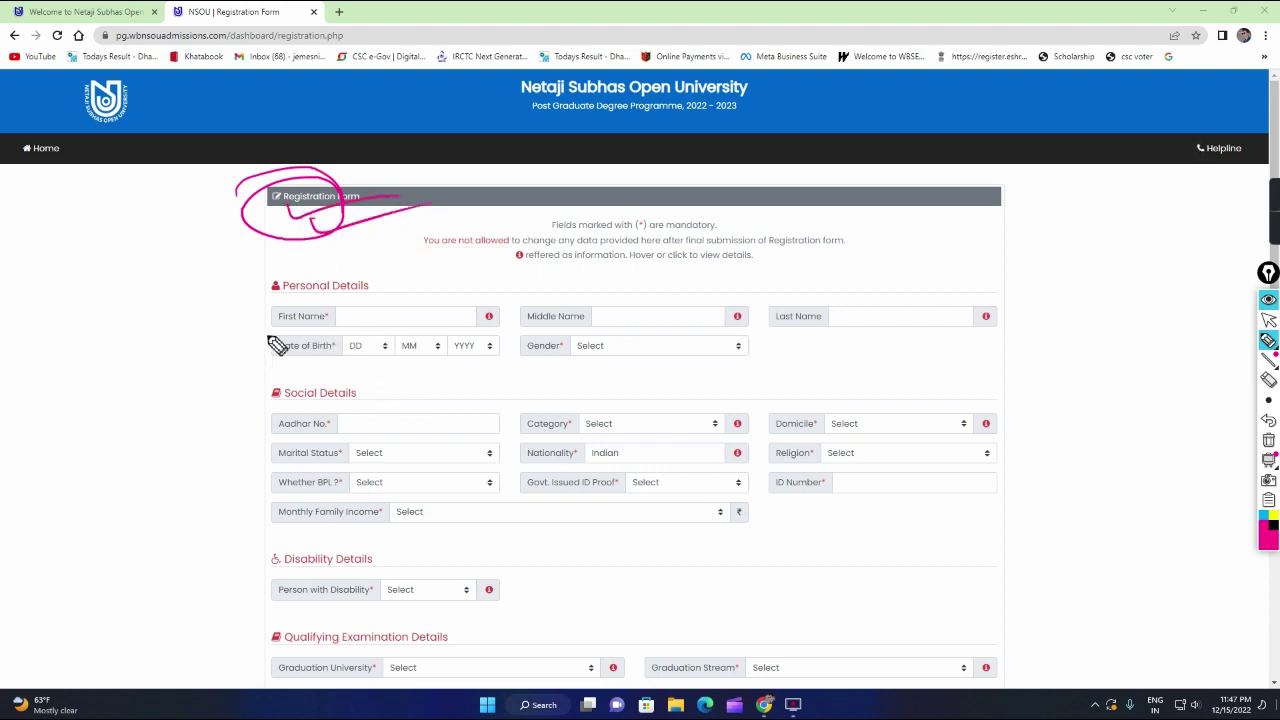
mouse_move(455, 256)
left_mouse_down()
mouse_move(455, 278)
mouse_move(465, 258)
mouse_move(441, 260)
mouse_move(462, 252)
left_mouse_up()
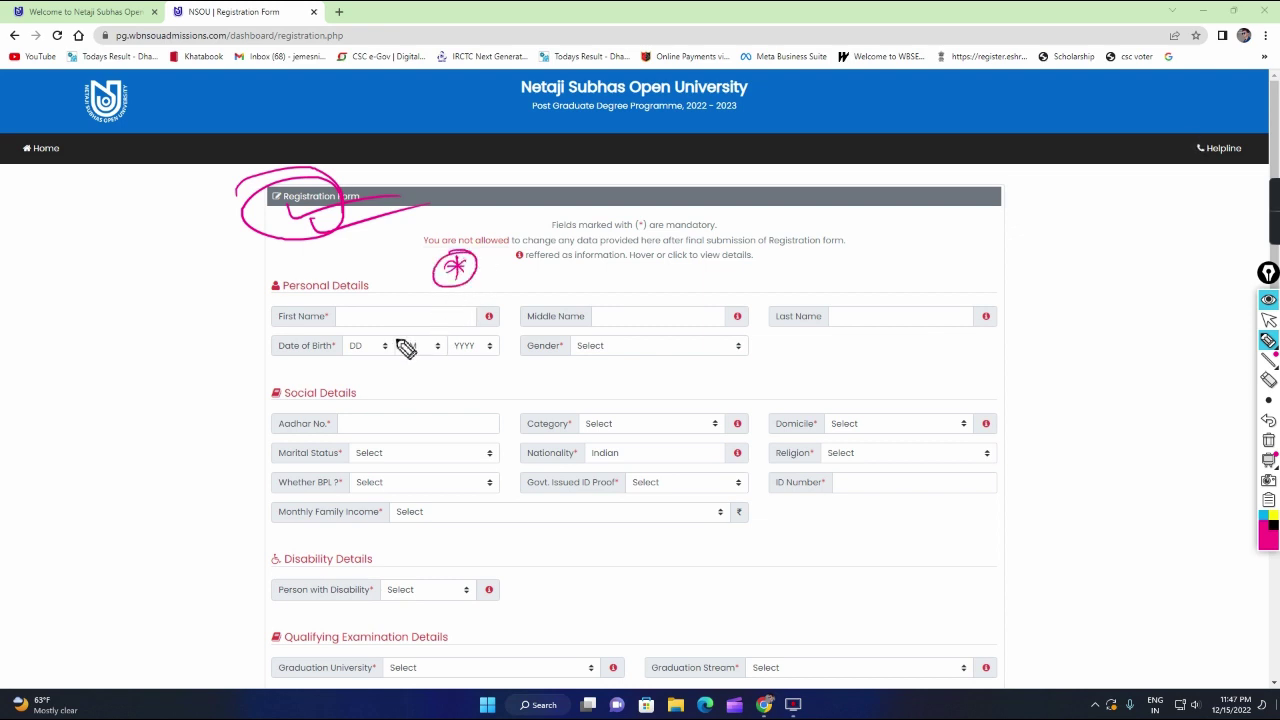
- Draw pen ticks on the First Name, Middle Name, Last Name, Date of Birth and Gender fields under Personal Details
left_click_drag(374, 318, 420, 307)
left_click_drag(648, 316, 656, 321)
left_click_drag(656, 321, 672, 311)
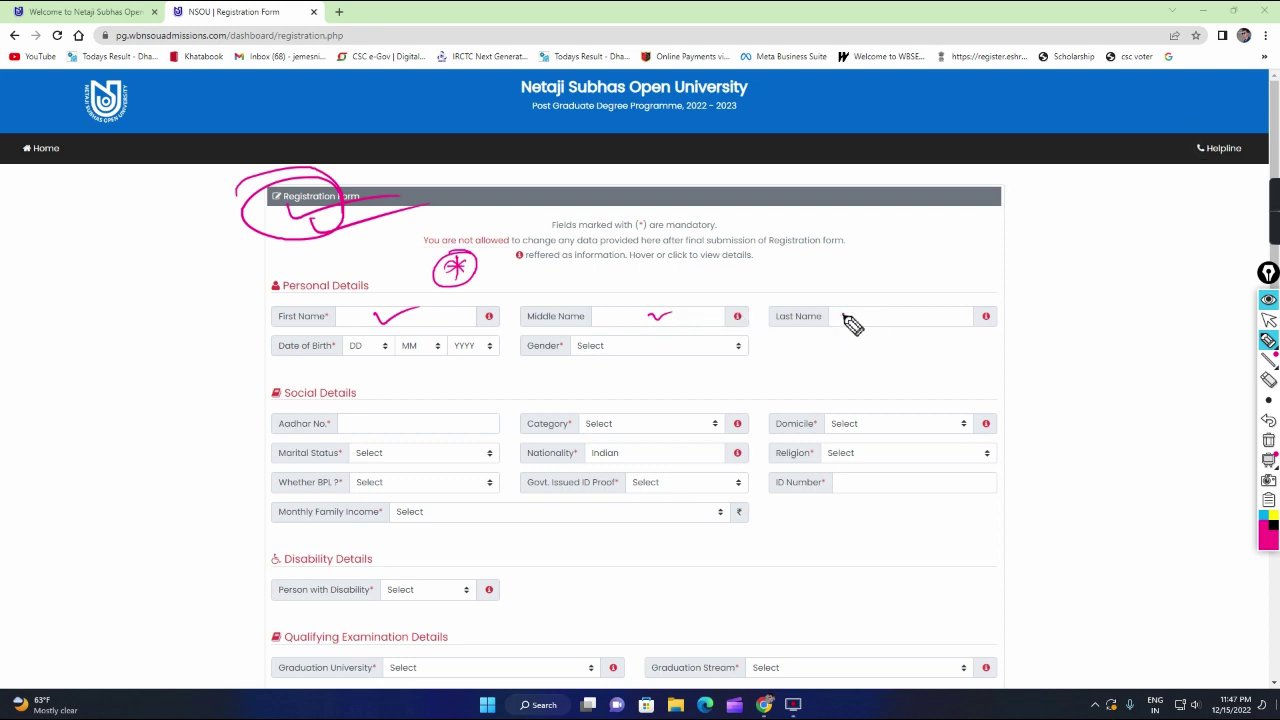
left_click_drag(843, 318, 900, 307)
left_click_drag(354, 347, 500, 338)
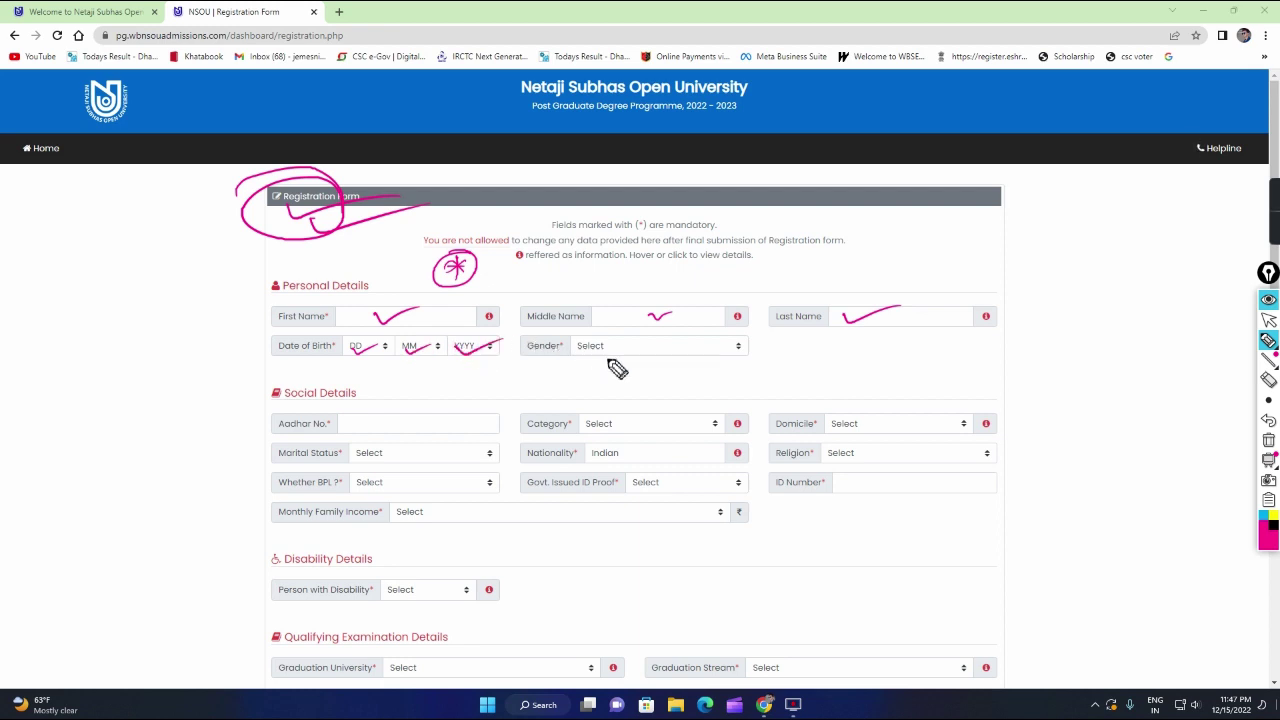
left_click_drag(600, 350, 672, 338)
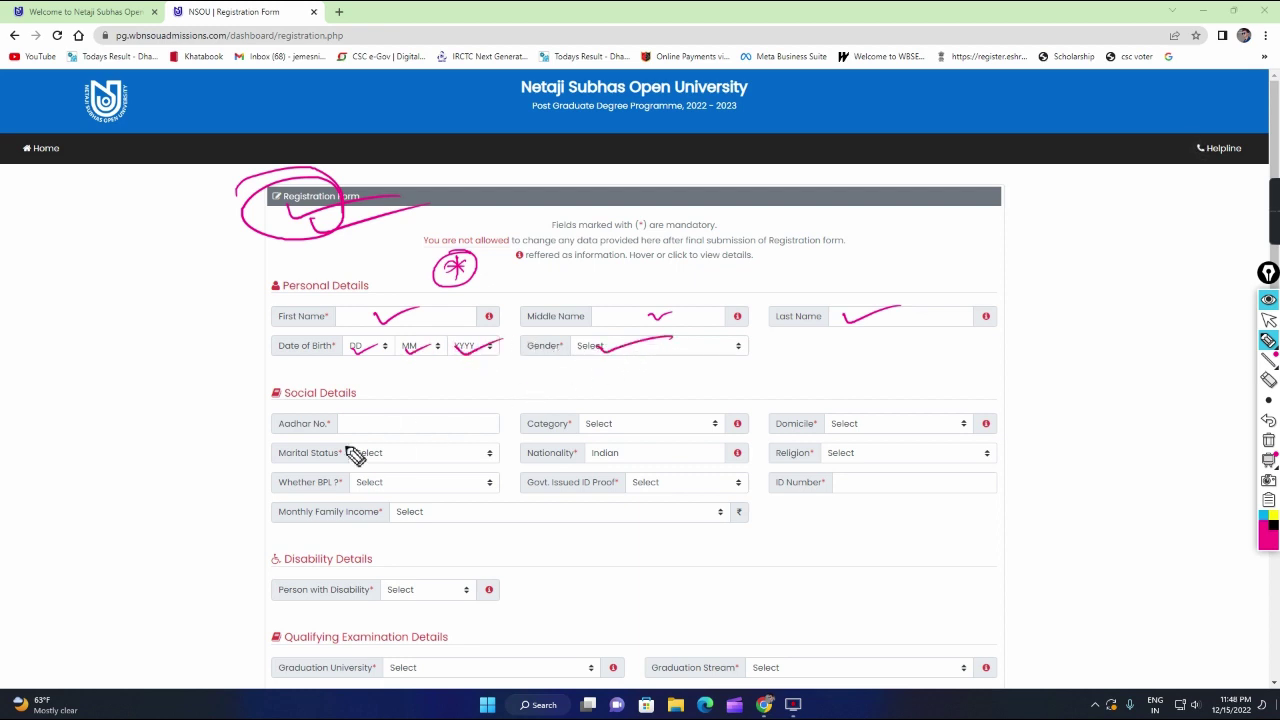
- Mark the Aadhar No., Category, Domicile, Marital Status, Nationality and Religion fields under Social Details with the pen
left_click_drag(378, 424, 468, 423)
left_click_drag(638, 421, 676, 422)
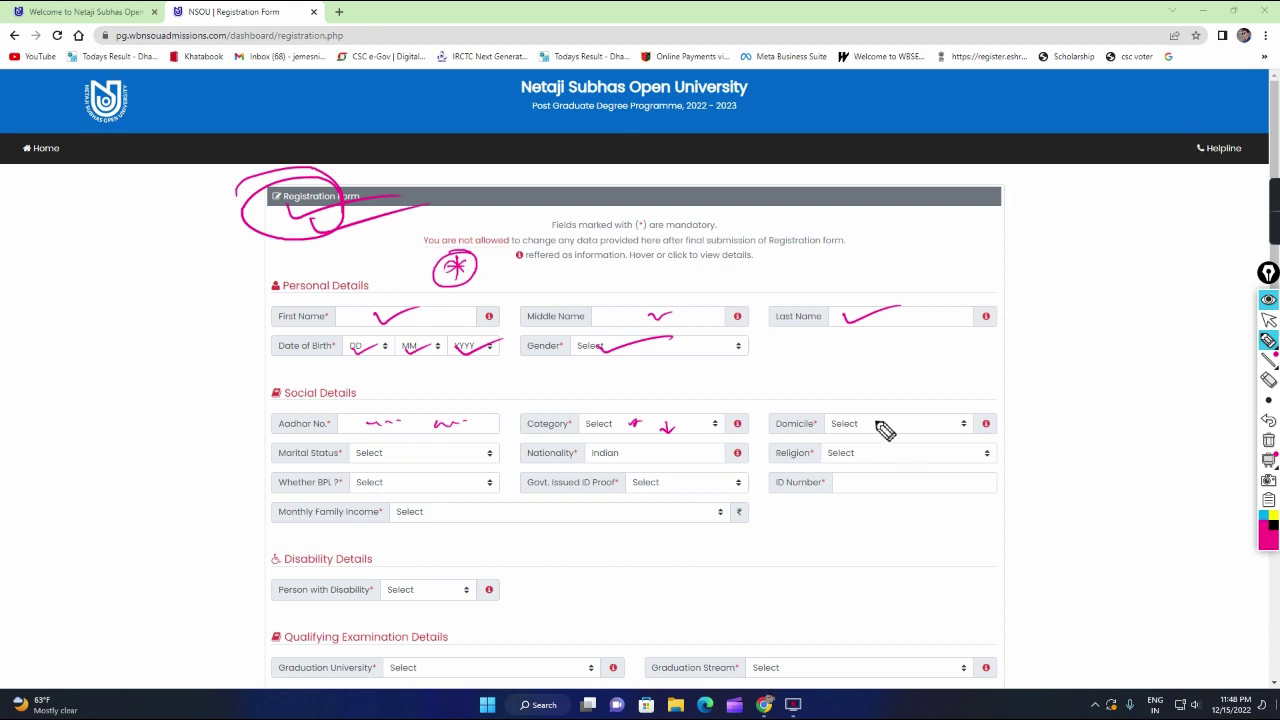
left_click_drag(868, 428, 881, 419)
left_click_drag(394, 457, 417, 453)
left_click_drag(620, 459, 656, 451)
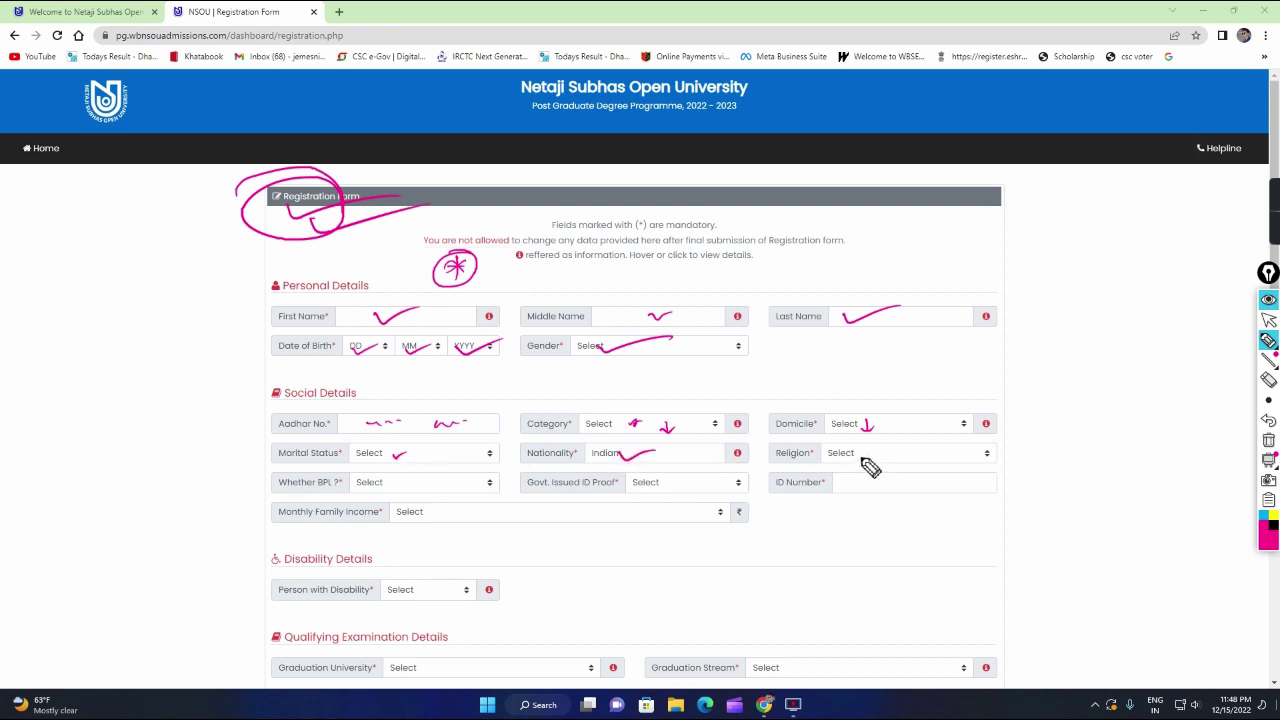
left_click_drag(850, 457, 888, 447)
- Draw pen ticks on the Whether BPL, Govt. Issued ID Proof, ID Number, Monthly Family Income and Person with Disability fields
left_click_drag(390, 490, 436, 475)
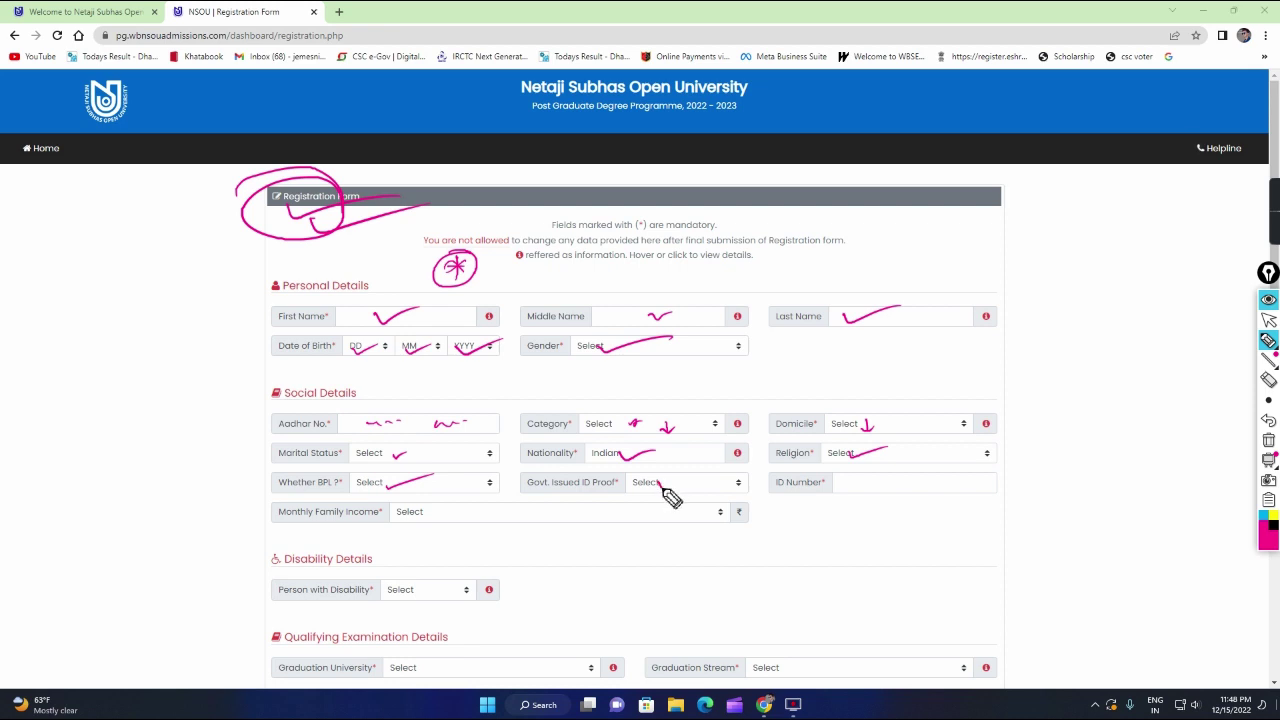
left_click_drag(660, 485, 698, 477)
left_click_drag(840, 494, 898, 481)
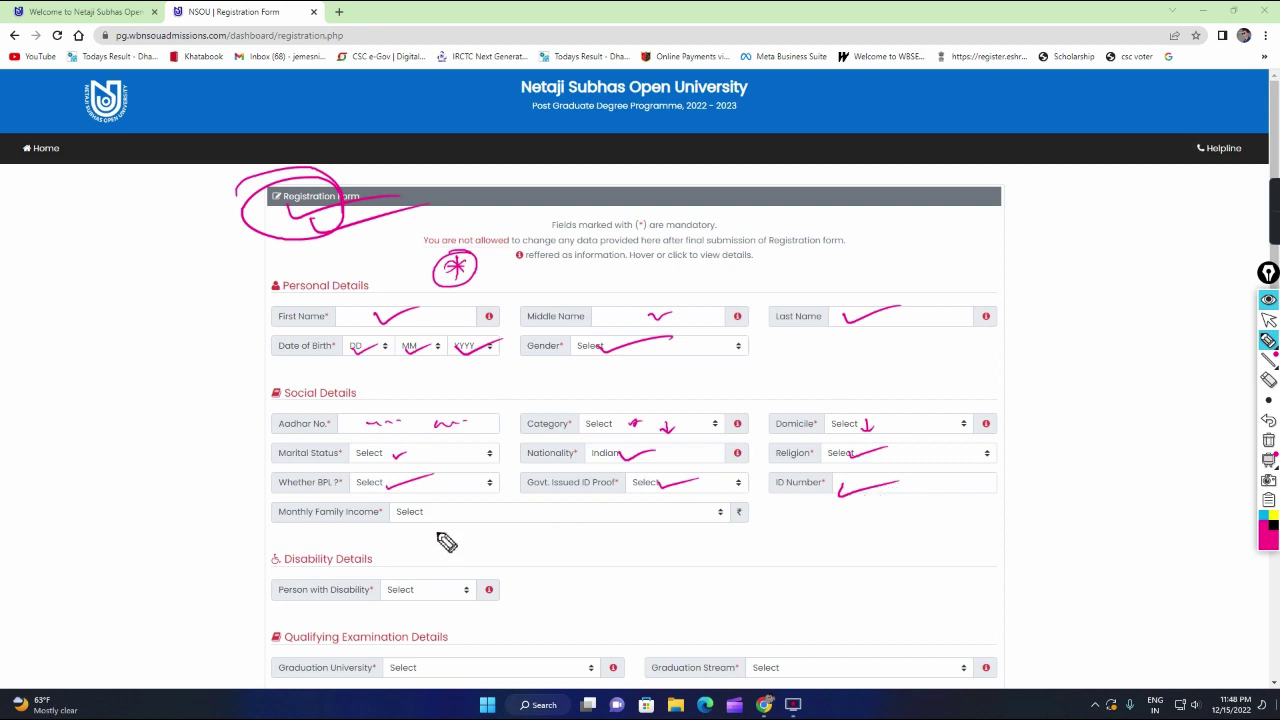
left_click_drag(420, 526, 500, 508)
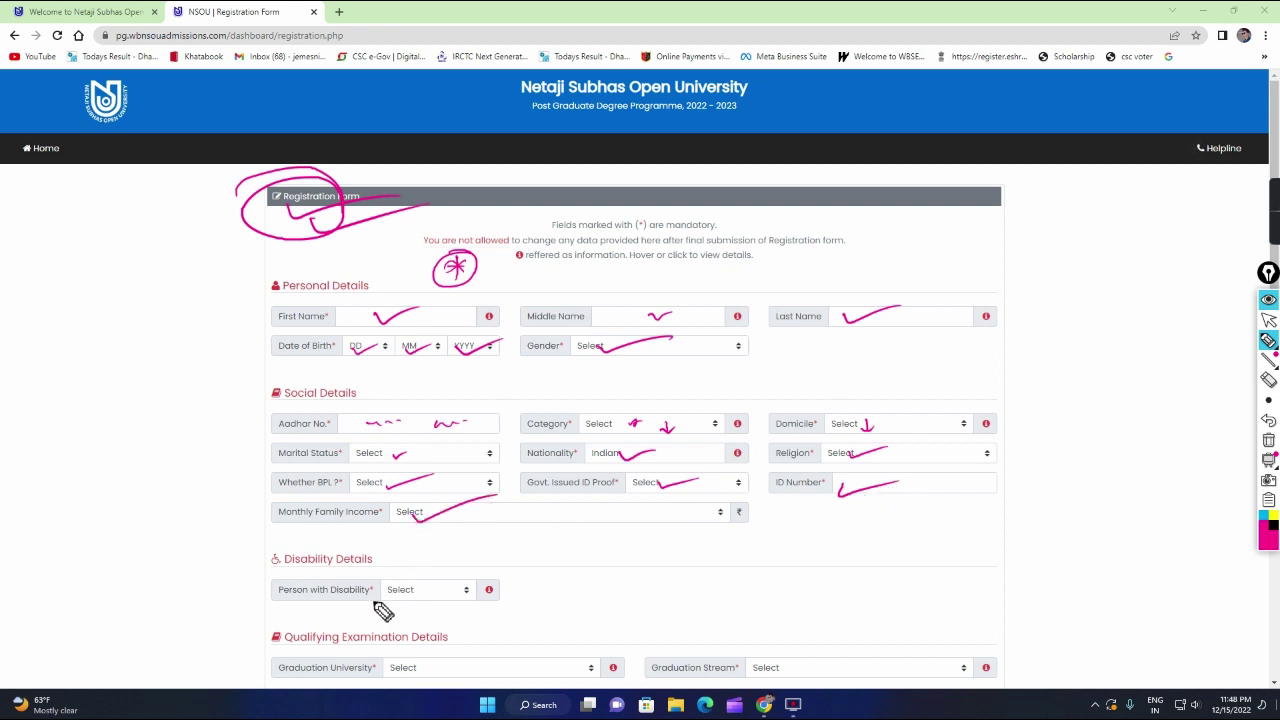
left_click_drag(362, 612, 460, 574)
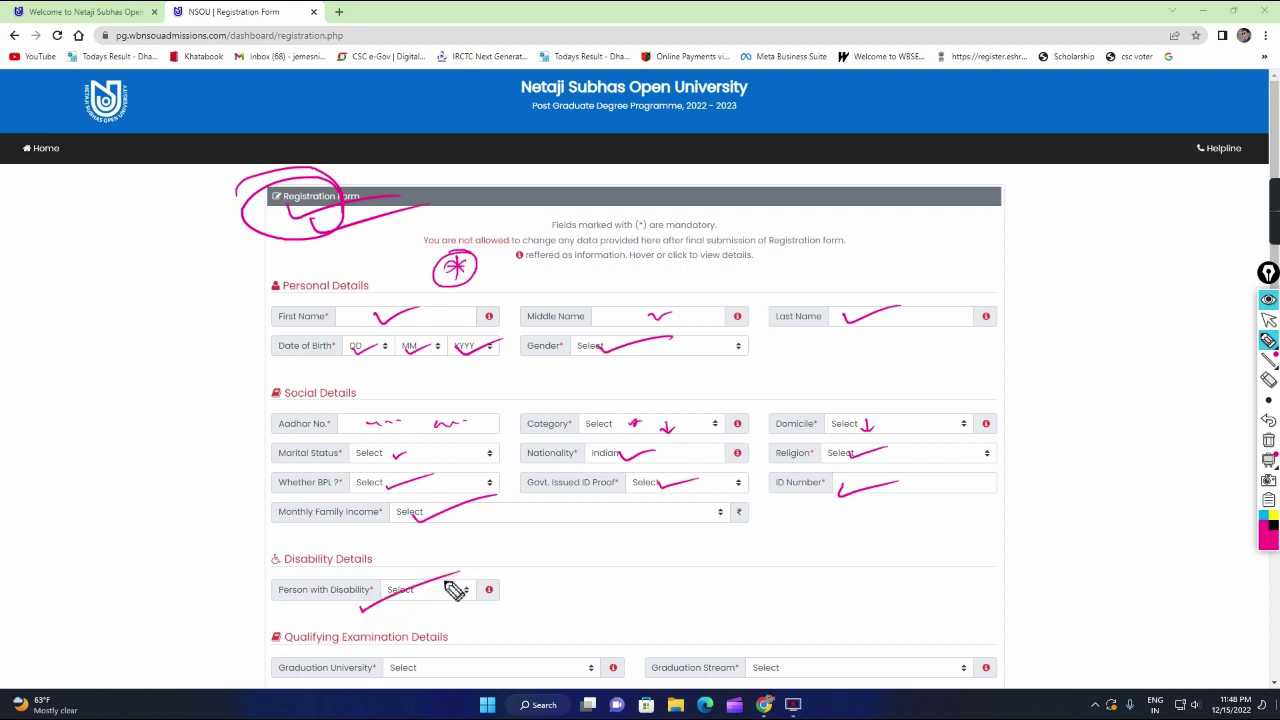
- Clear the existing pen marks, and mark the Qualifying Examination Details heading and the Graduation University field
left_click(1267, 440)
left_click_drag(910, 537, 934, 392)
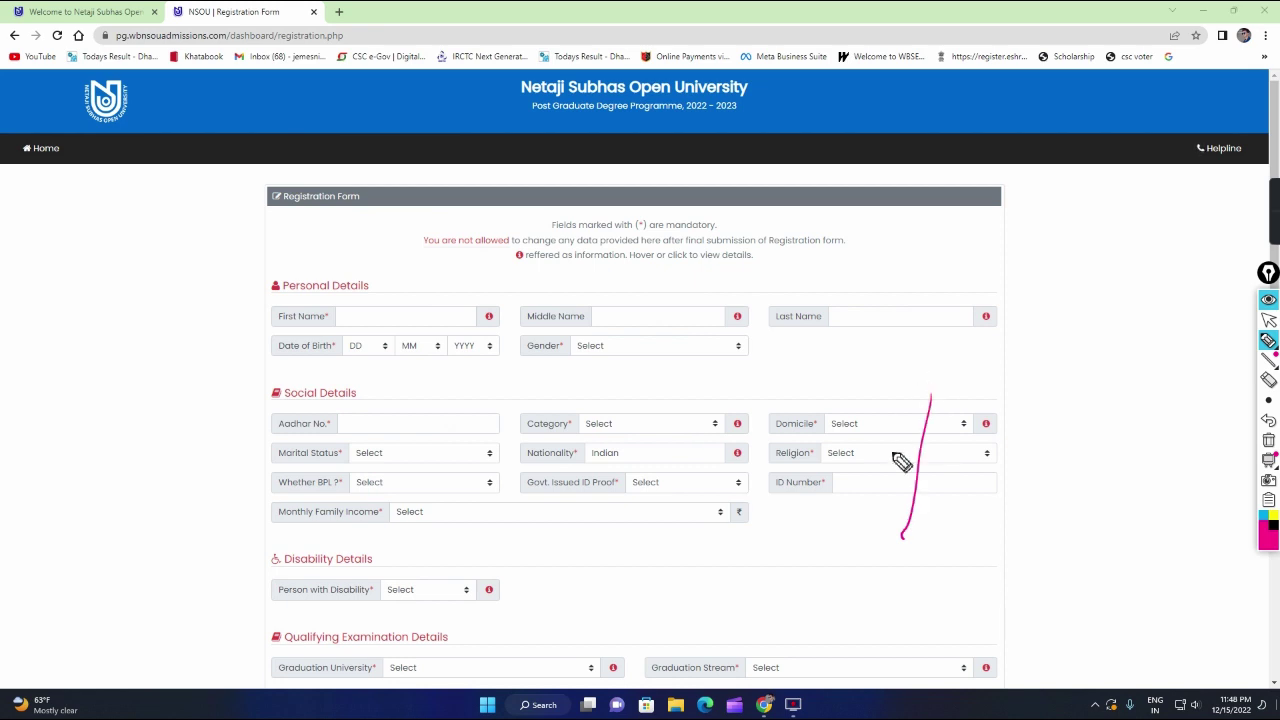
scroll(900, 520, "down", 4)
left_click_drag(257, 293, 330, 280)
left_click_drag(453, 285, 490, 269)
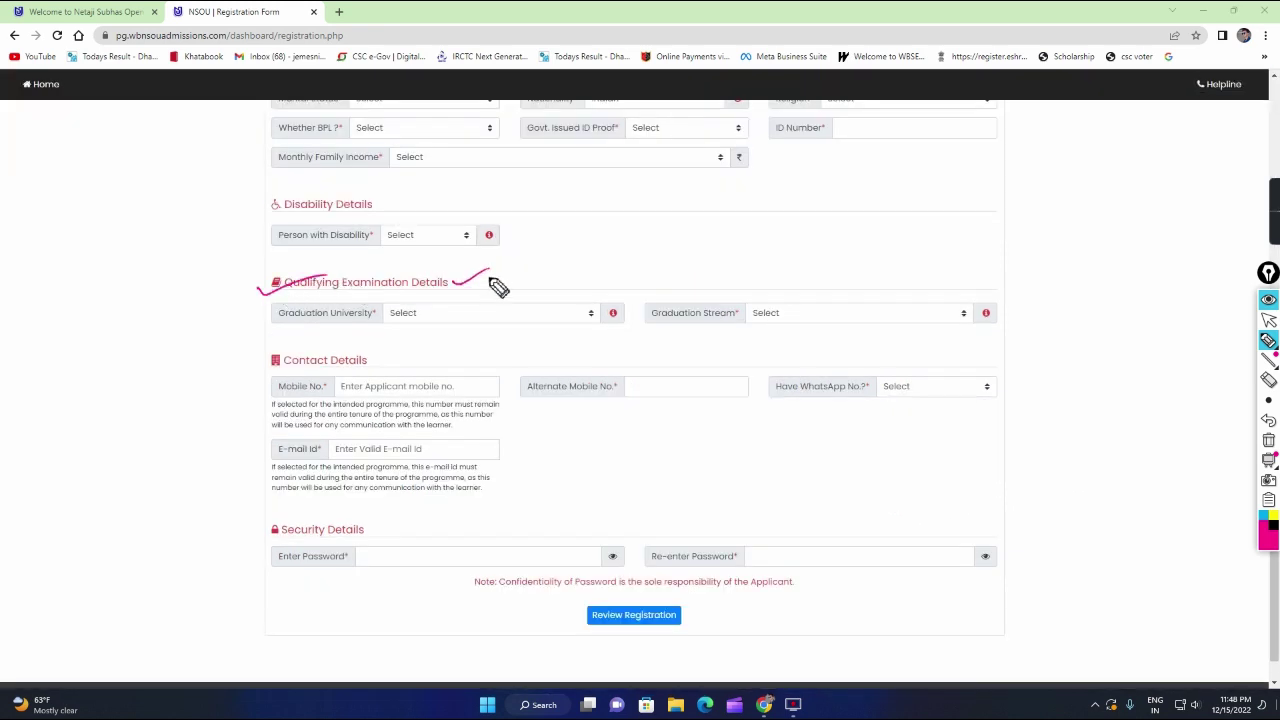
left_click_drag(304, 336, 371, 330)
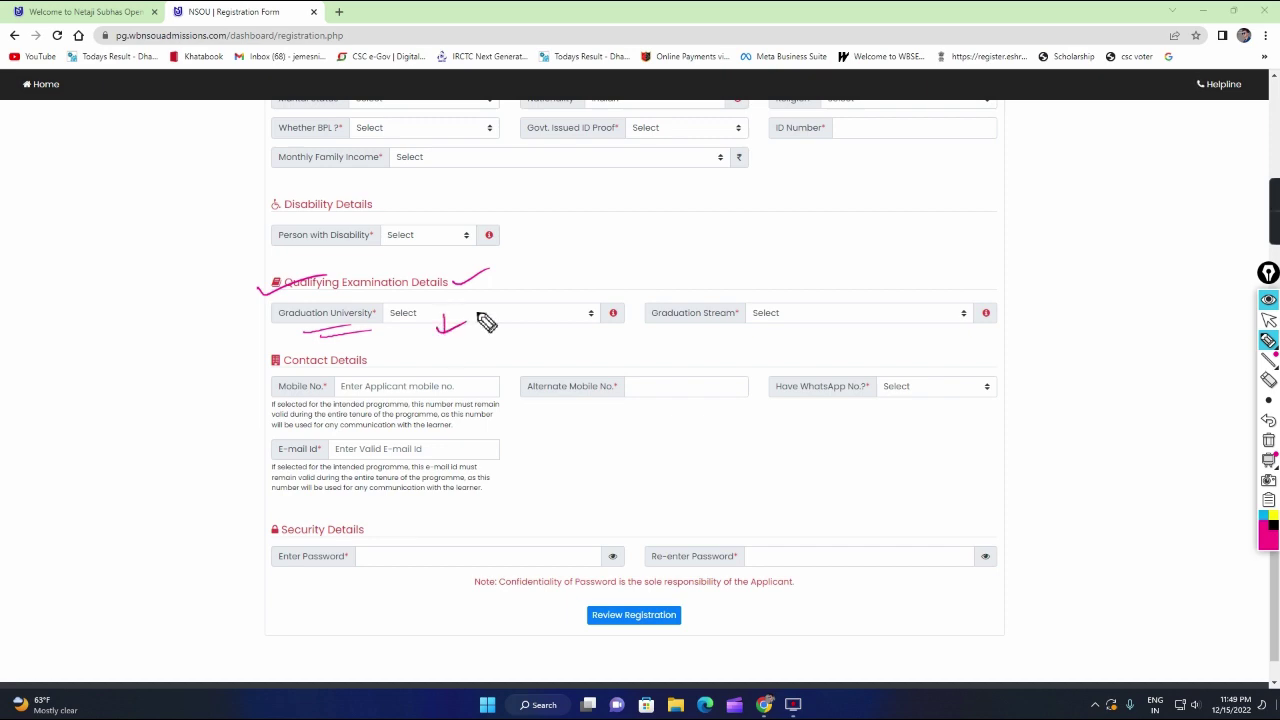
- Mark the Graduation Stream field with several pen ticks and vertical strokes
mouse_move(736, 330)
left_mouse_down()
mouse_move(758, 345)
mouse_move(828, 316)
mouse_move(849, 276)
left_mouse_up()
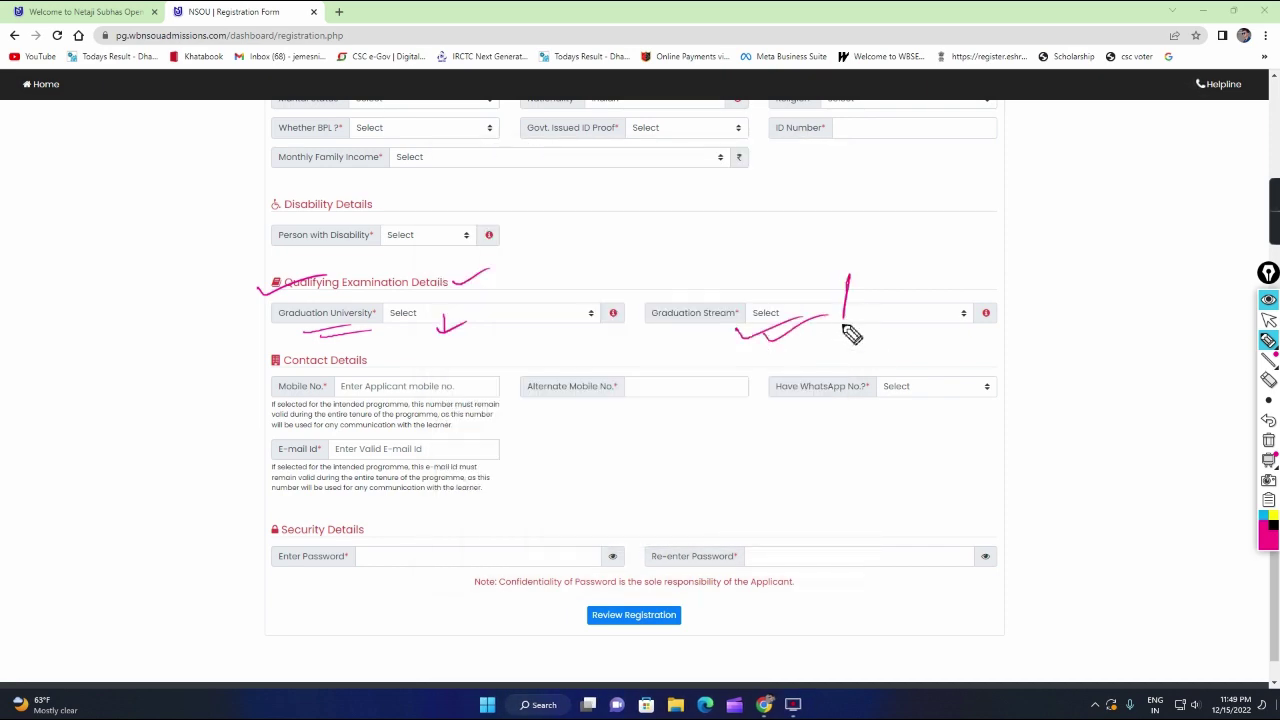
mouse_move(828, 330)
left_mouse_down()
mouse_move(890, 305)
mouse_move(873, 330)
mouse_move(906, 316)
left_mouse_up()
left_click(883, 280)
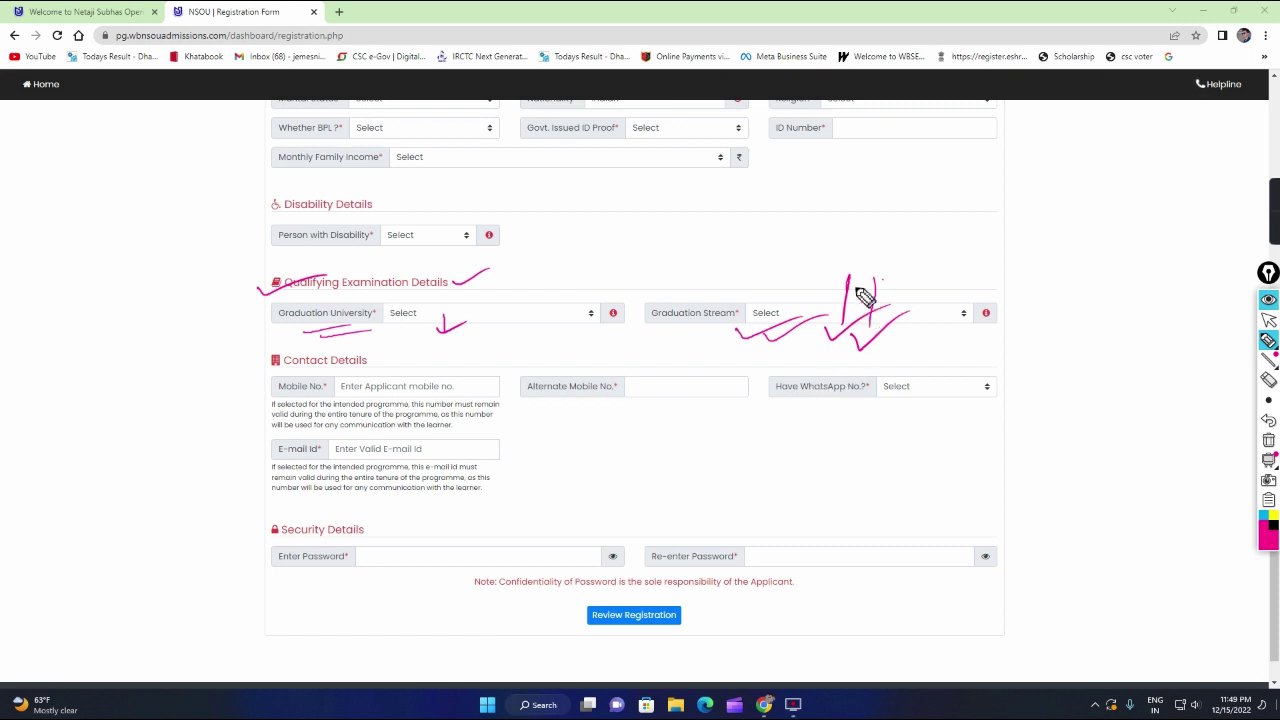
left_click_drag(821, 268, 818, 342)
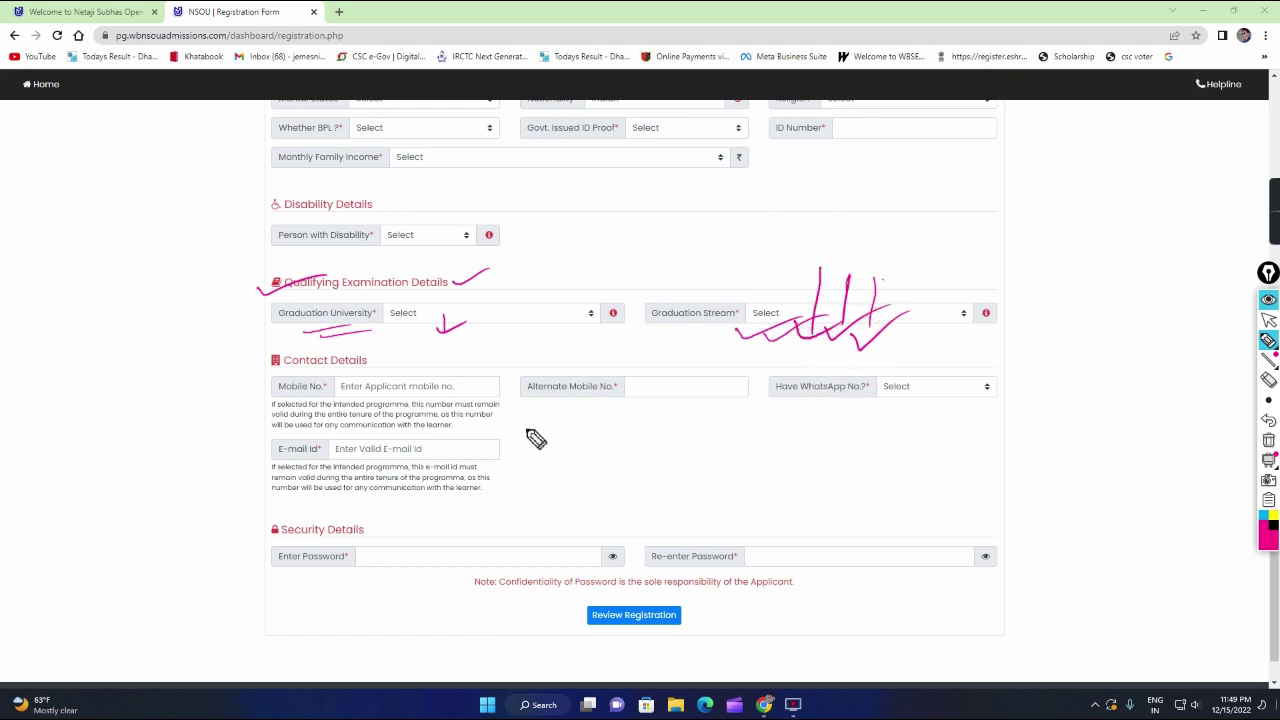
- Draw pen arrows at the Mobile No., Alternate Mobile No. and Have WhatsApp No. fields, and tick the E-mail Id field
mouse_move(407, 352)
left_mouse_down()
mouse_move(408, 378)
mouse_move(461, 355)
left_mouse_up()
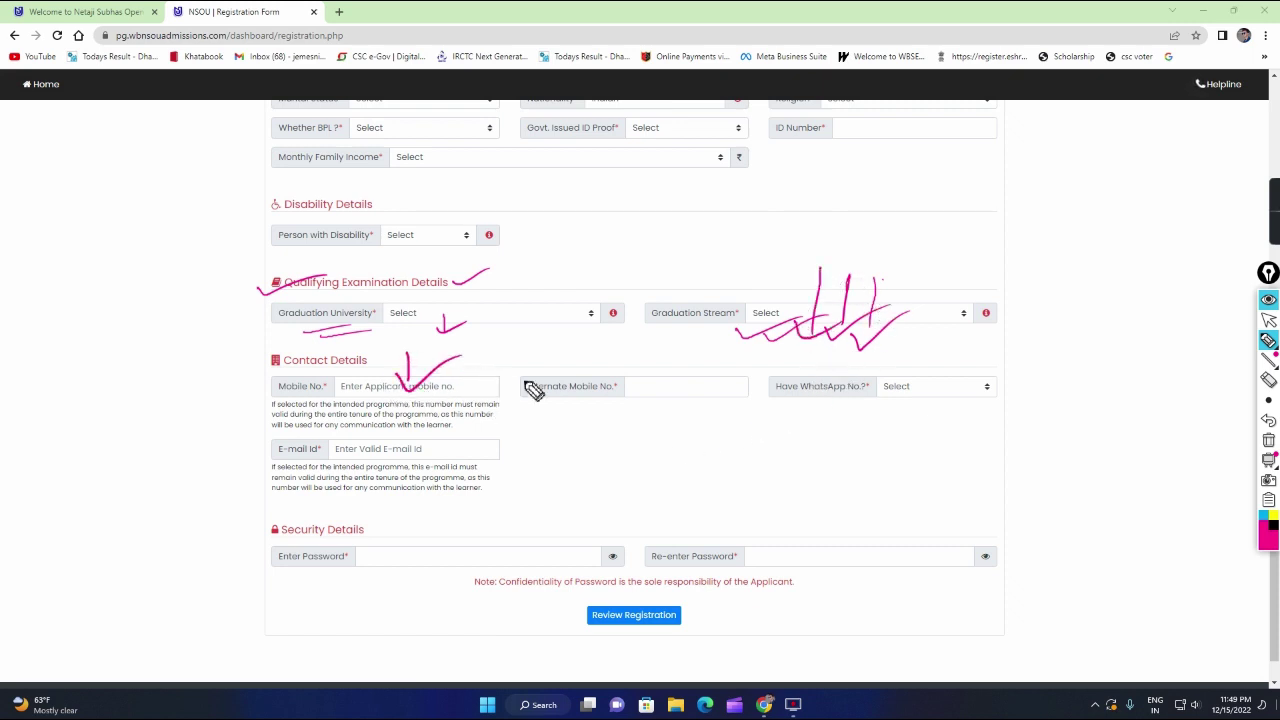
mouse_move(647, 355)
left_mouse_down()
mouse_move(646, 386)
mouse_move(690, 366)
left_mouse_up()
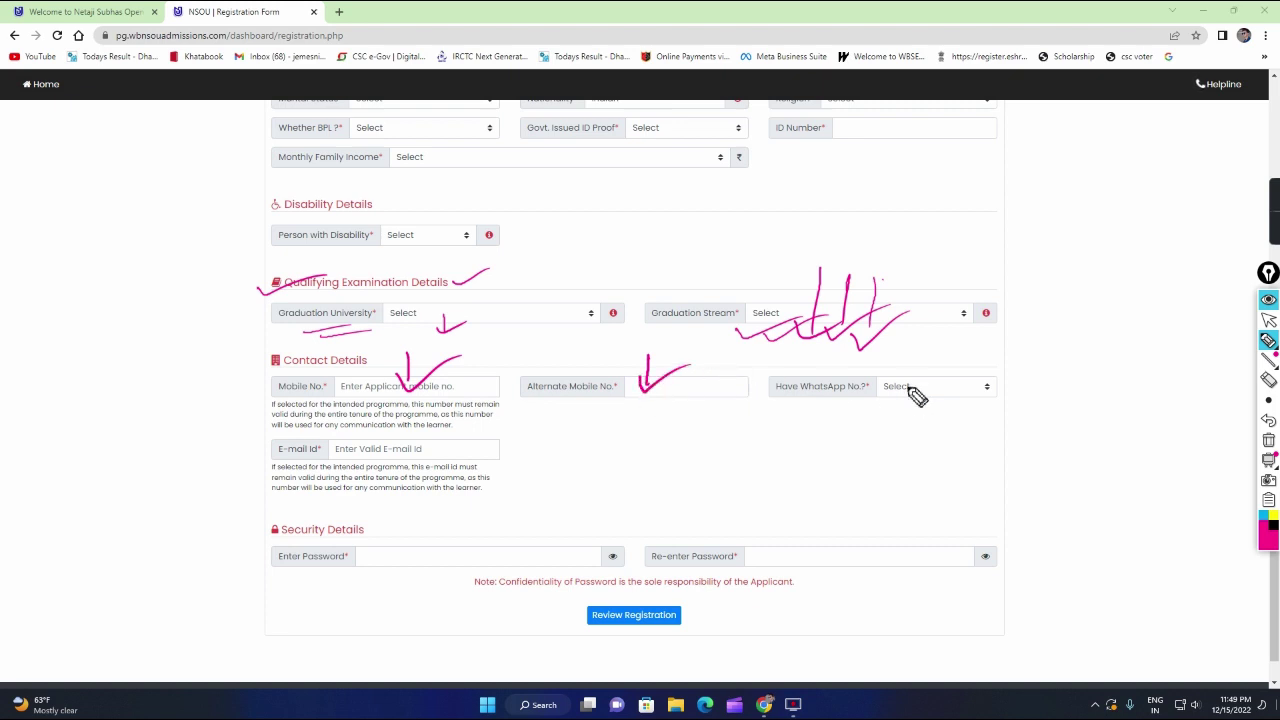
mouse_move(912, 352)
left_mouse_down()
mouse_move(912, 392)
mouse_move(955, 370)
left_mouse_up()
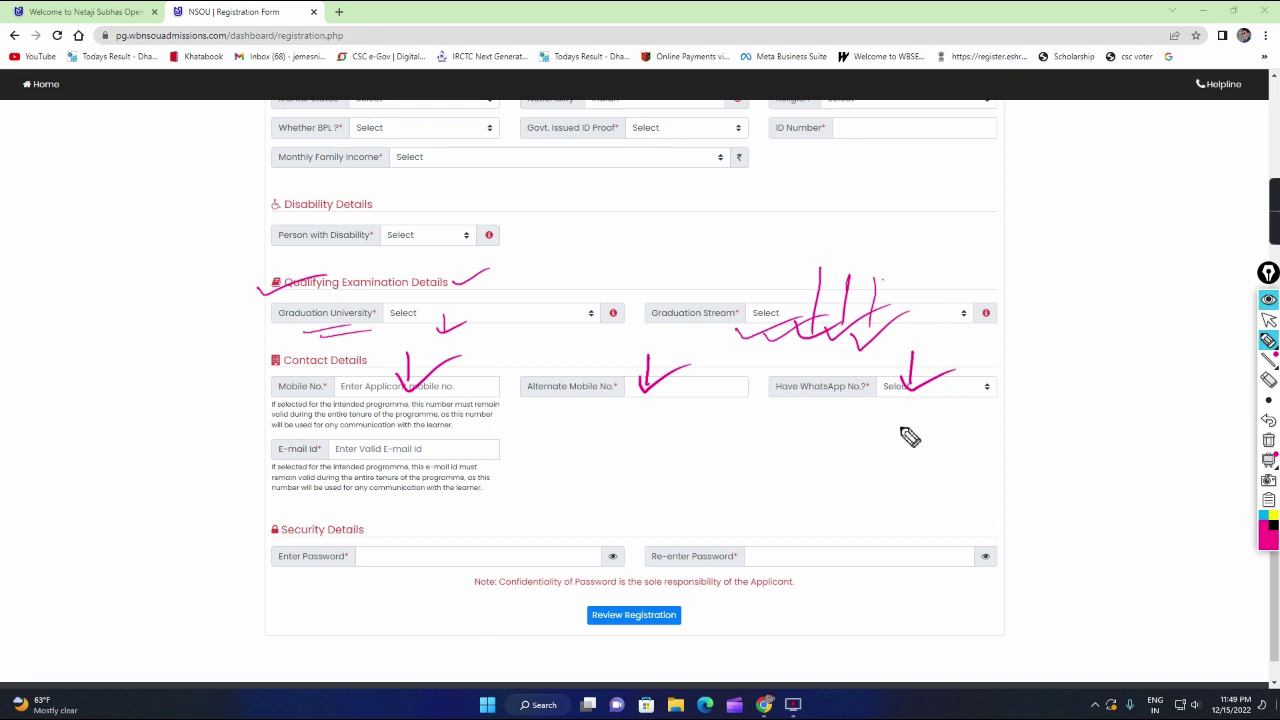
mouse_move(910, 425)
left_mouse_down()
mouse_move(899, 463)
mouse_move(880, 441)
mouse_move(926, 458)
left_mouse_up()
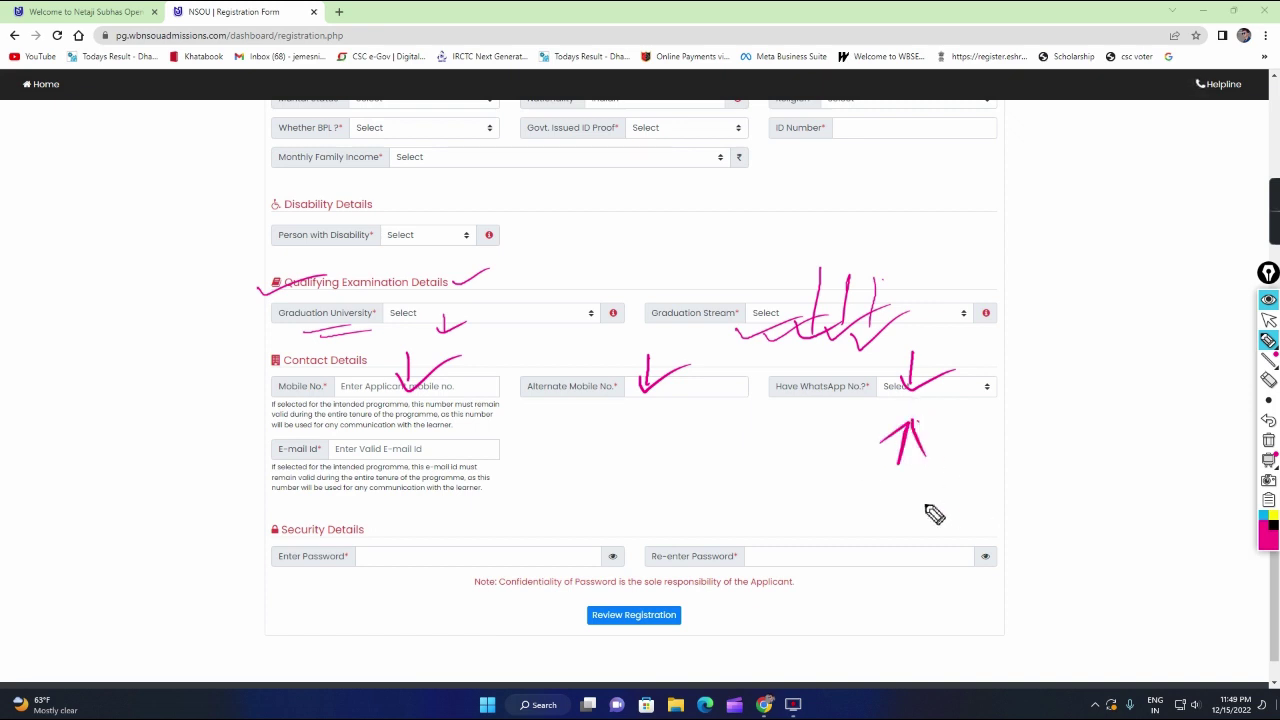
mouse_move(408, 452)
left_mouse_down()
mouse_move(445, 466)
mouse_move(563, 441)
left_mouse_up()
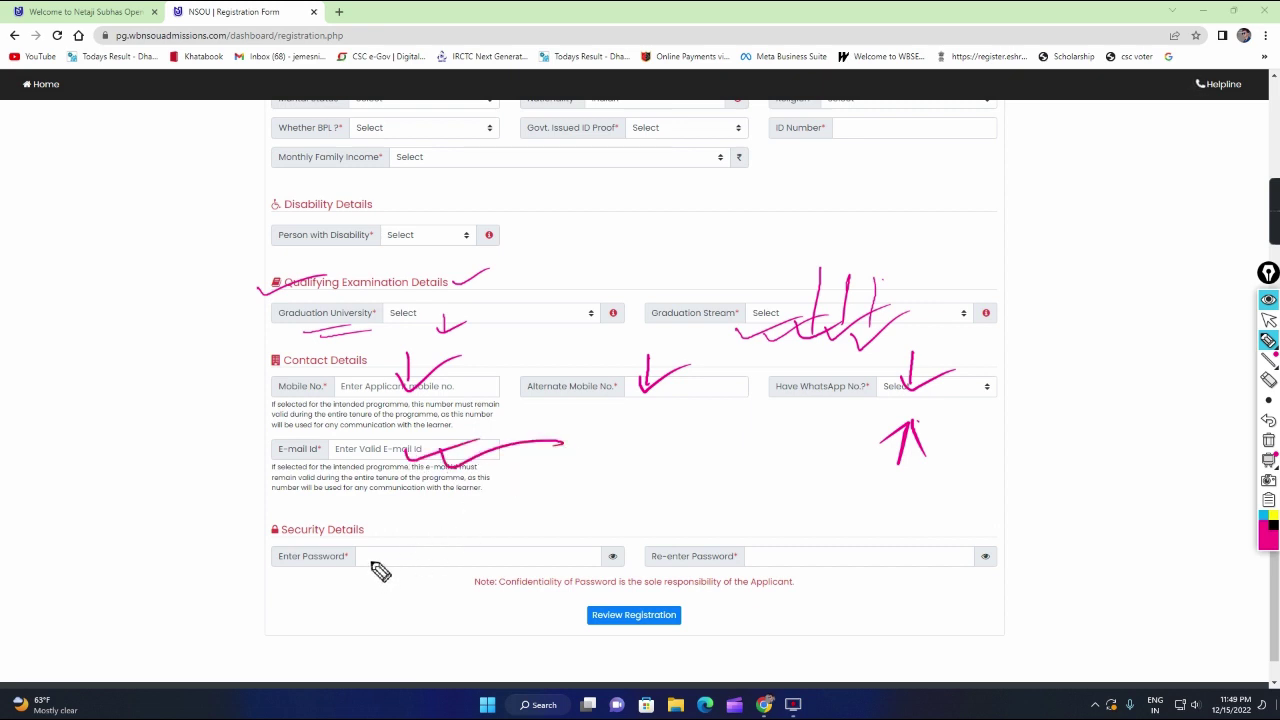
- Tick the Enter Password field and handwrite a sample password above Security Details, circled and underlined
left_click_drag(372, 566, 463, 532)
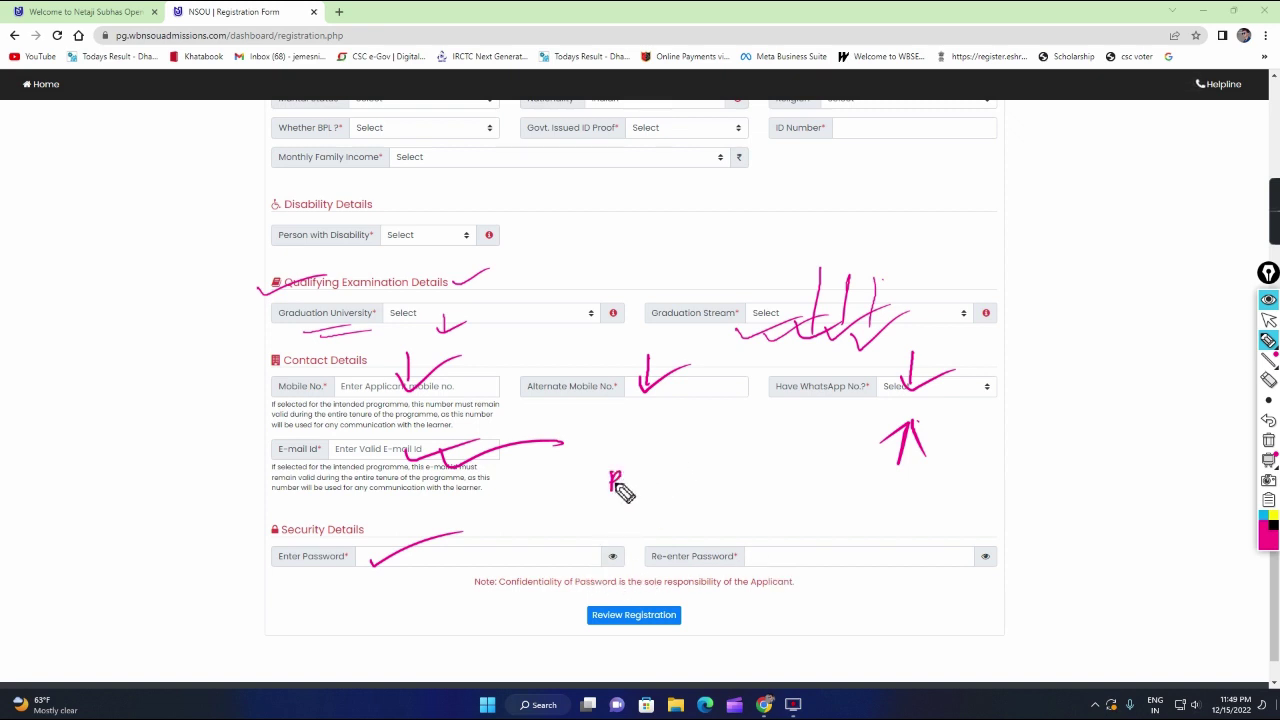
mouse_move(618, 485)
left_mouse_down()
mouse_move(790, 460)
mouse_move(774, 451)
left_mouse_up()
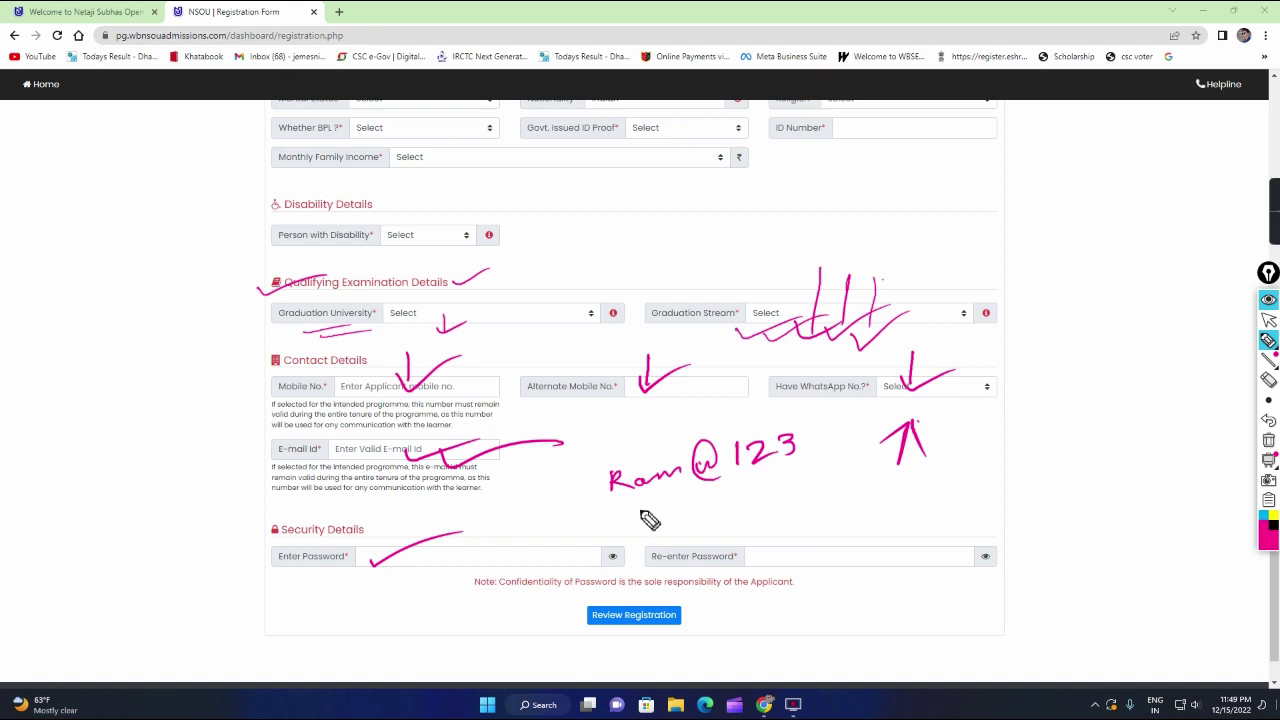
mouse_move(649, 517)
left_mouse_down()
mouse_move(811, 466)
mouse_move(672, 432)
mouse_move(623, 503)
mouse_move(677, 517)
mouse_move(825, 488)
left_mouse_up()
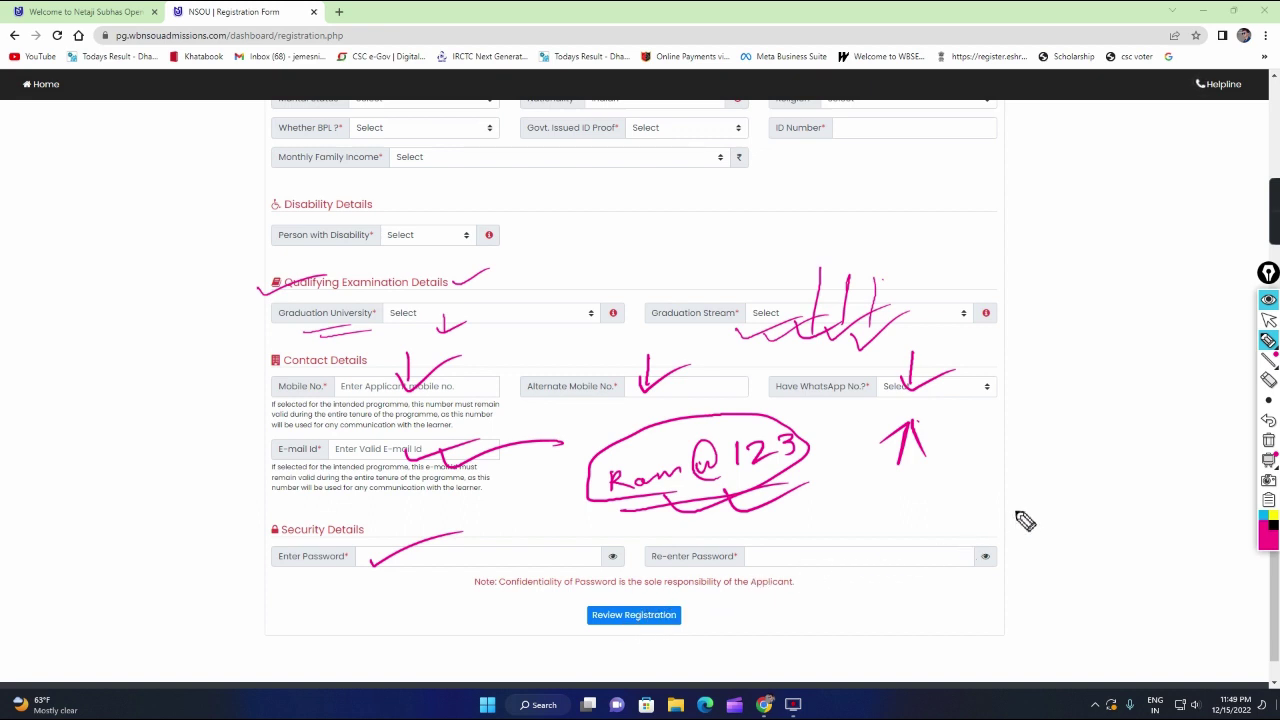
right_click(956, 513)
left_click_drag(705, 470, 765, 468)
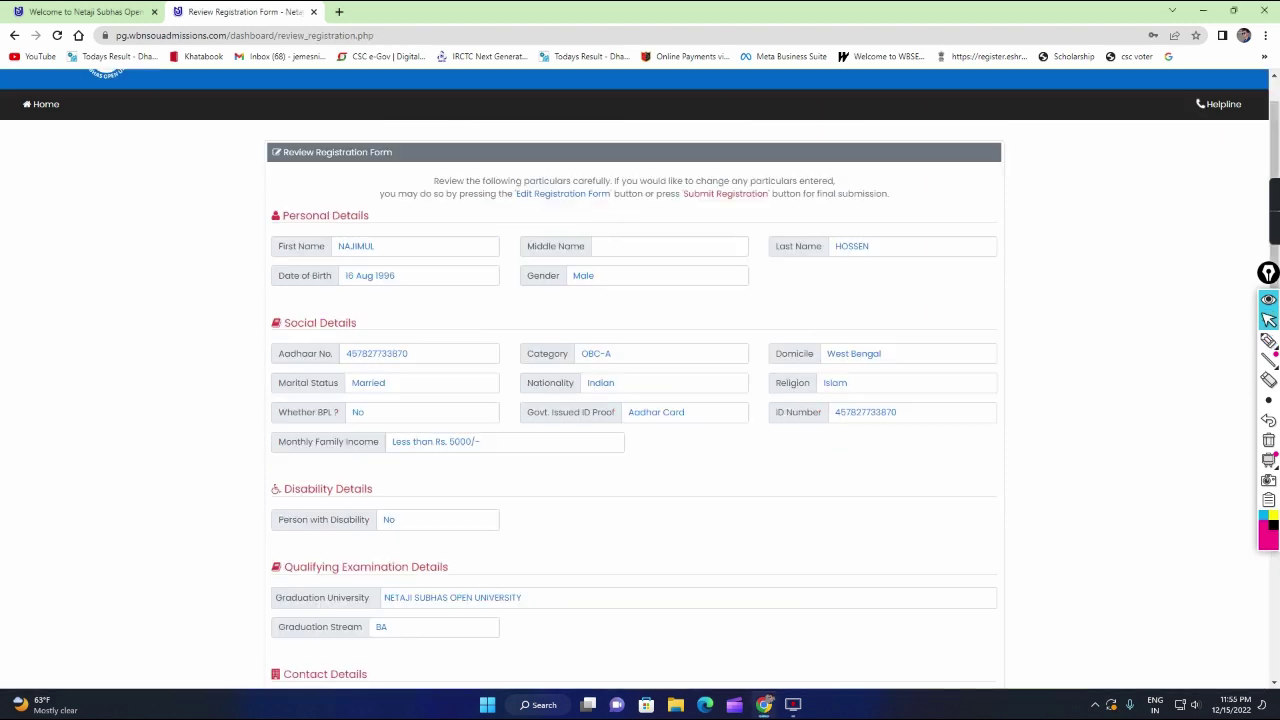
- Go through the filled-in registration review and confirm its declaration
scroll(660, 374, "down", 1)
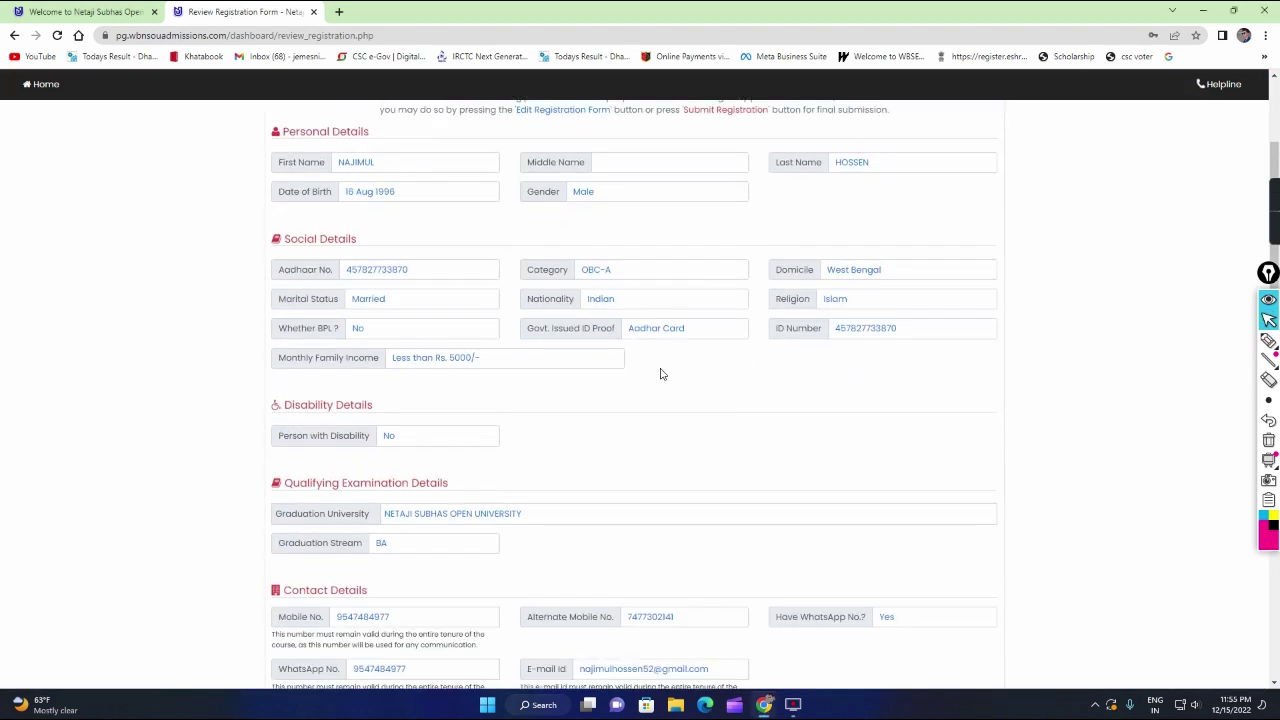
scroll(660, 374, "down", 3)
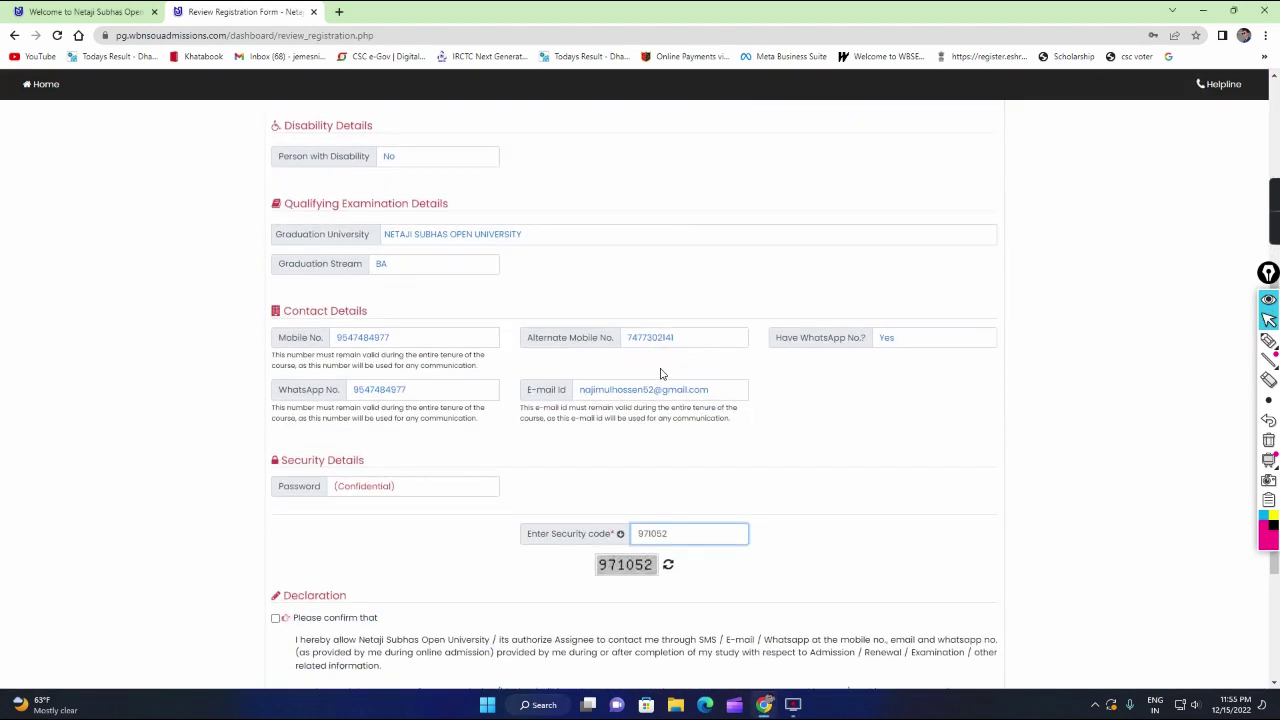
scroll(660, 374, "down", 3)
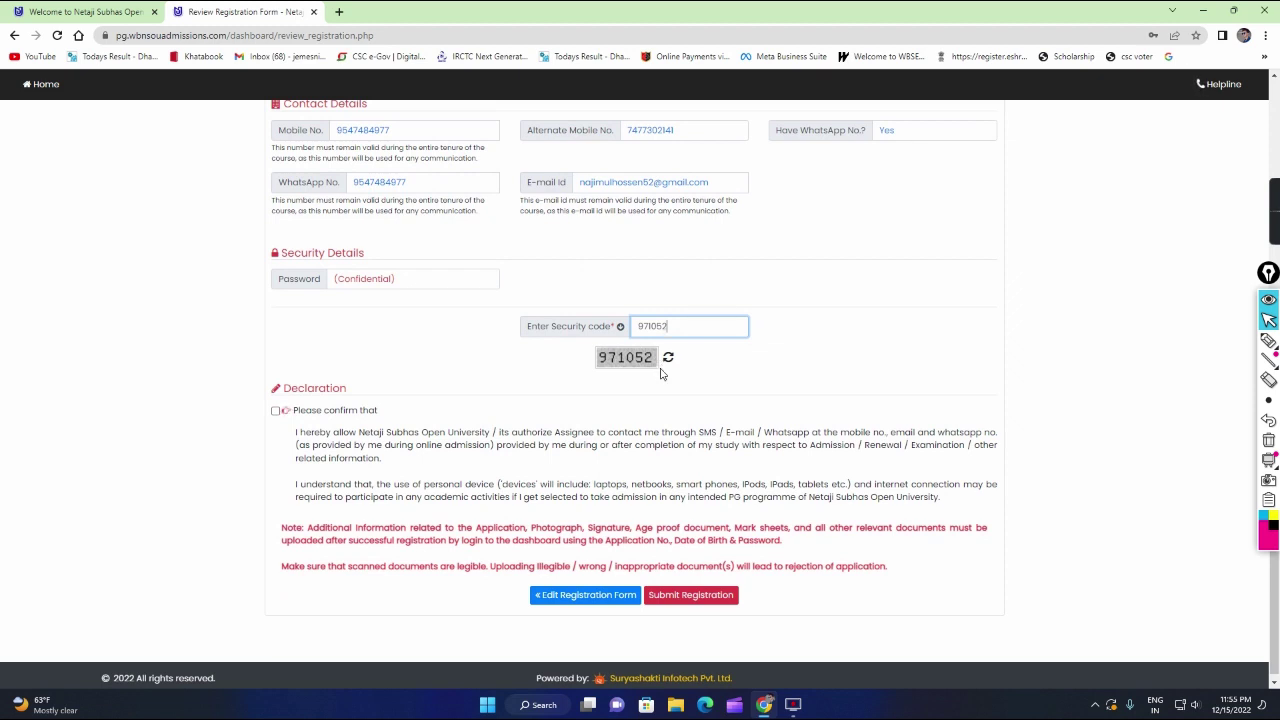
key("Tab")
key("space")
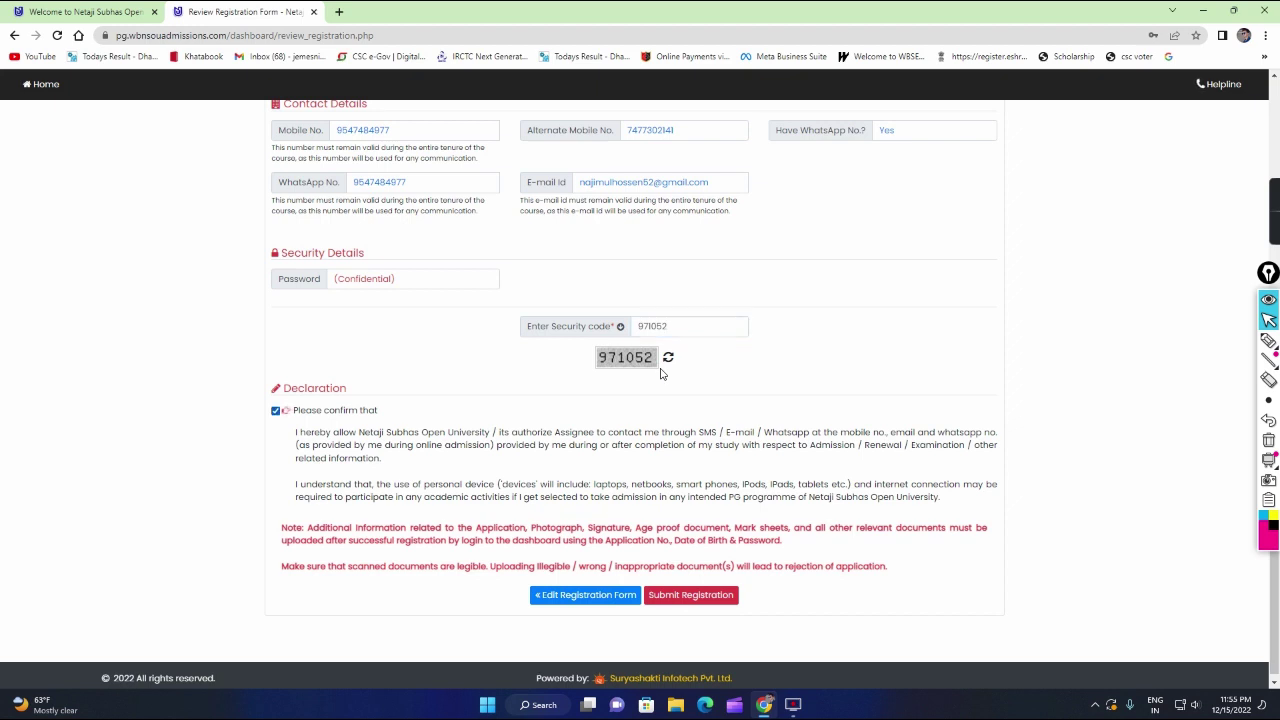
key("Tab")
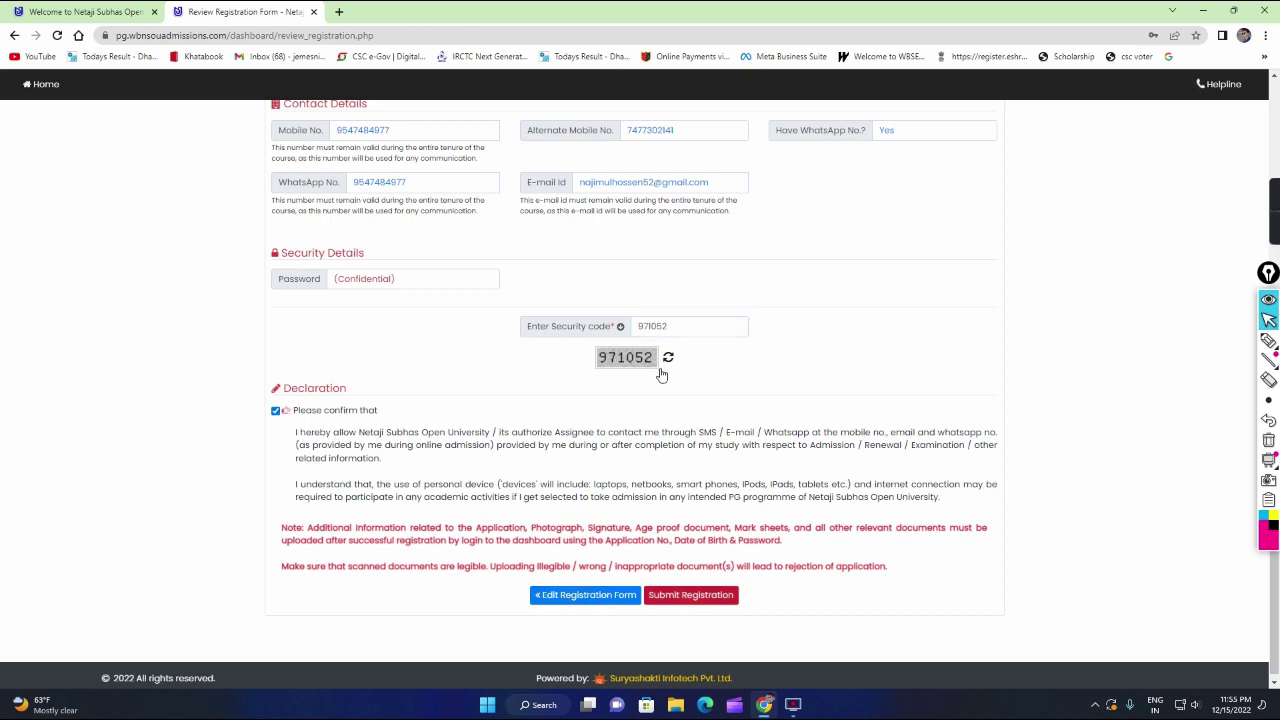
key("Tab")
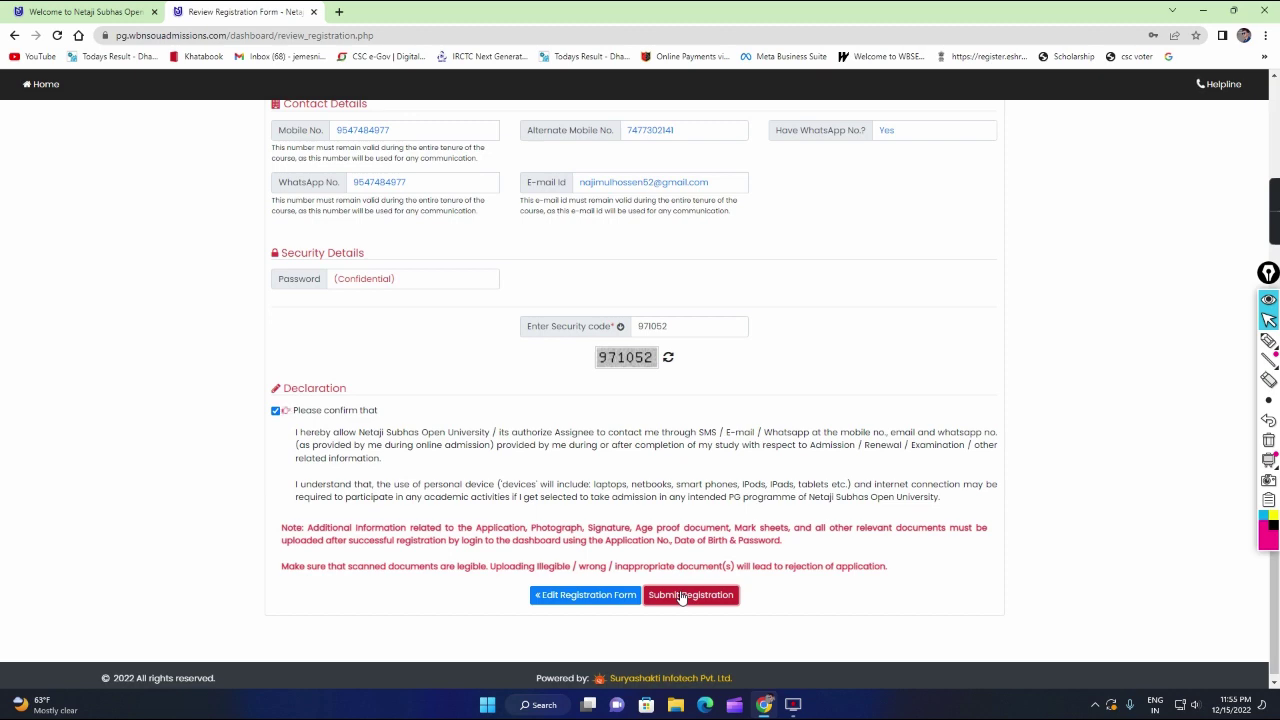
- Check the review form once more and submit the registration
scroll(726, 604, "up", 6)
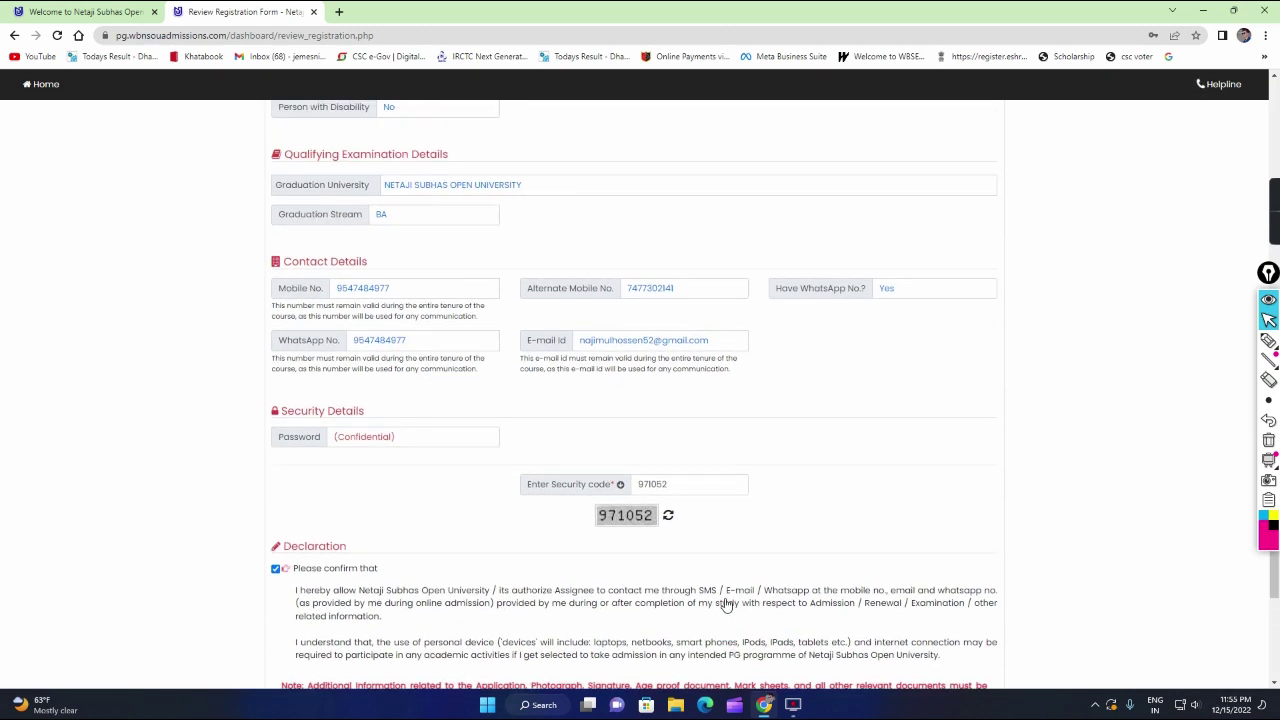
scroll(726, 604, "down", 2)
scroll(726, 604, "down", 4)
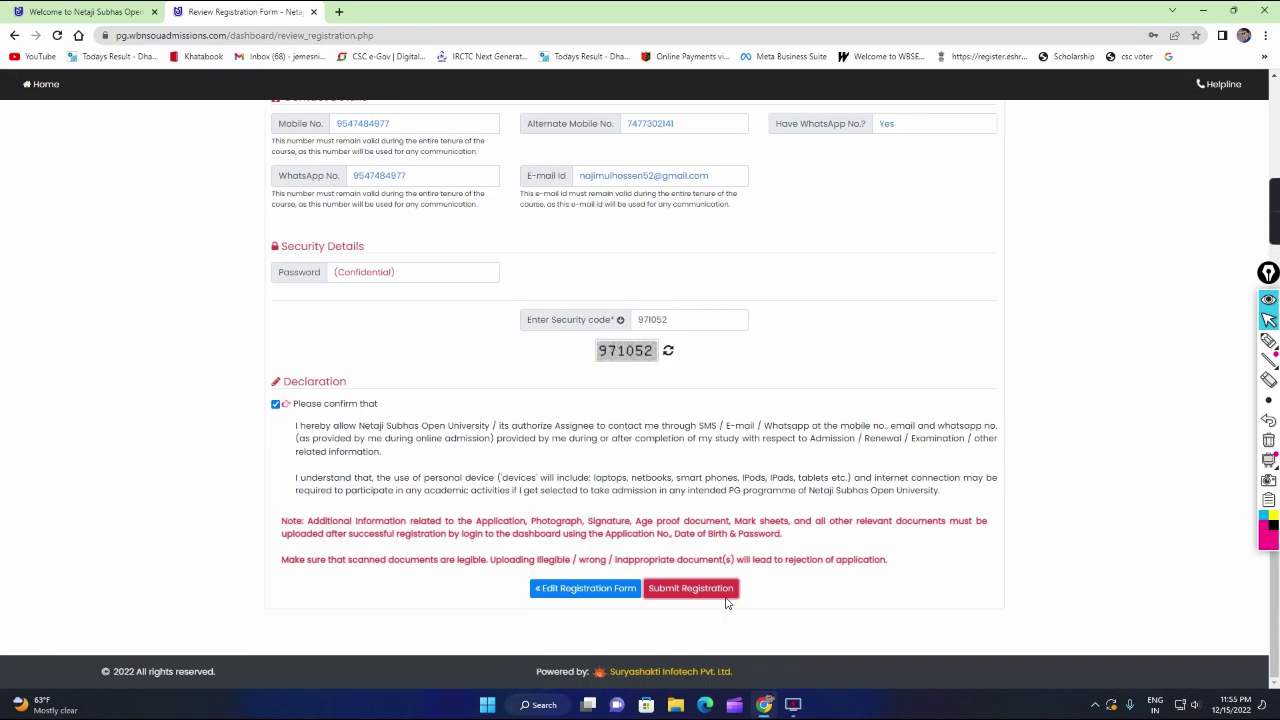
left_click(712, 588)
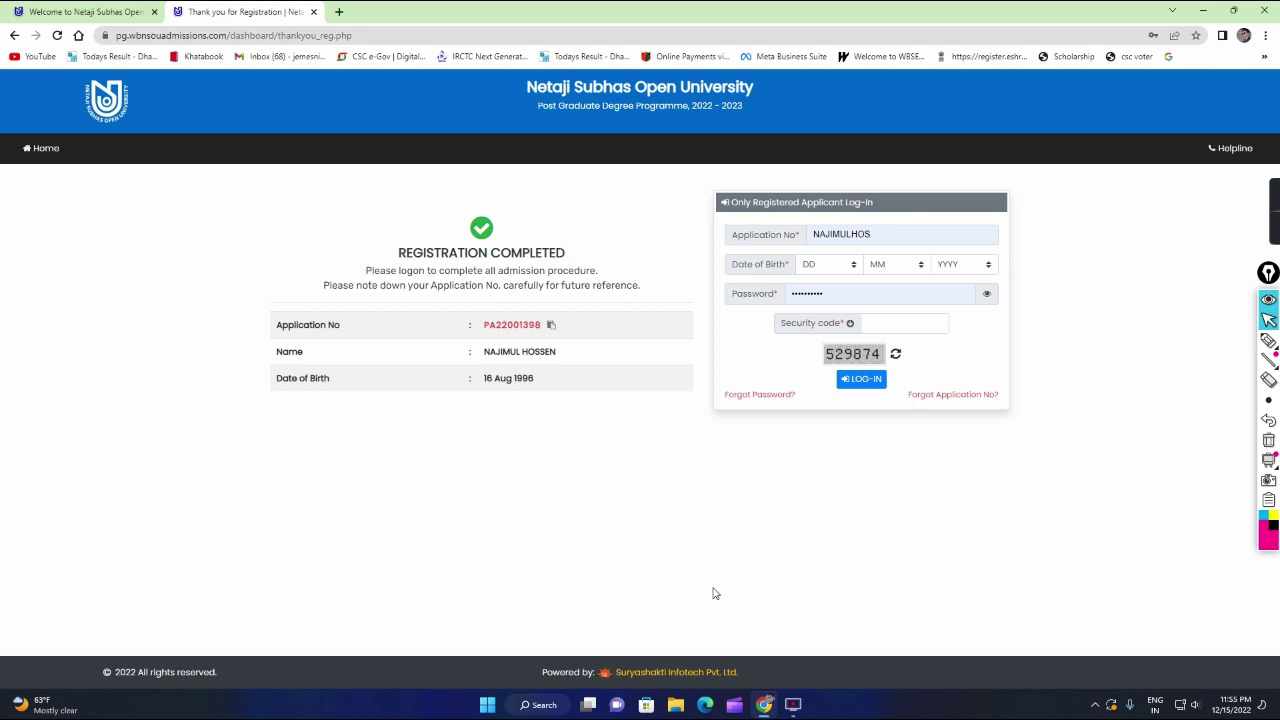
- Copy the new application number, dismiss the alert, and use the copied number as the log-in form's Application No
left_click(550, 324)
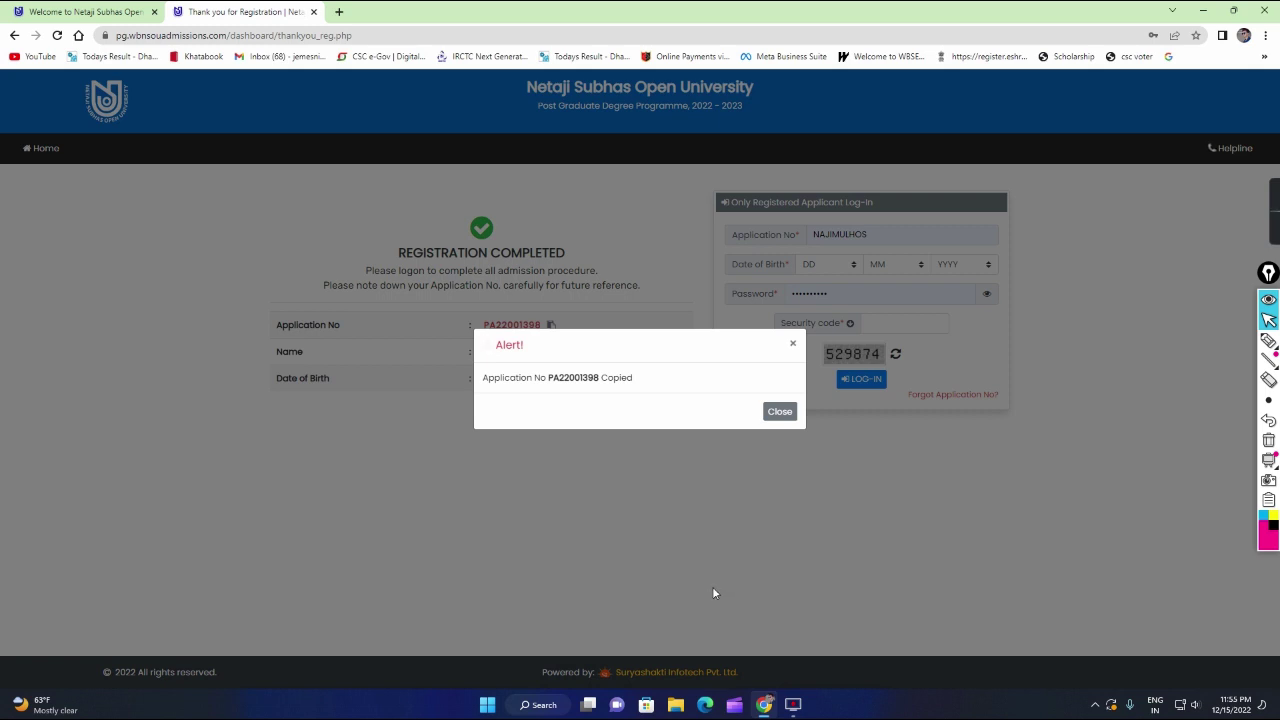
left_click(714, 595)
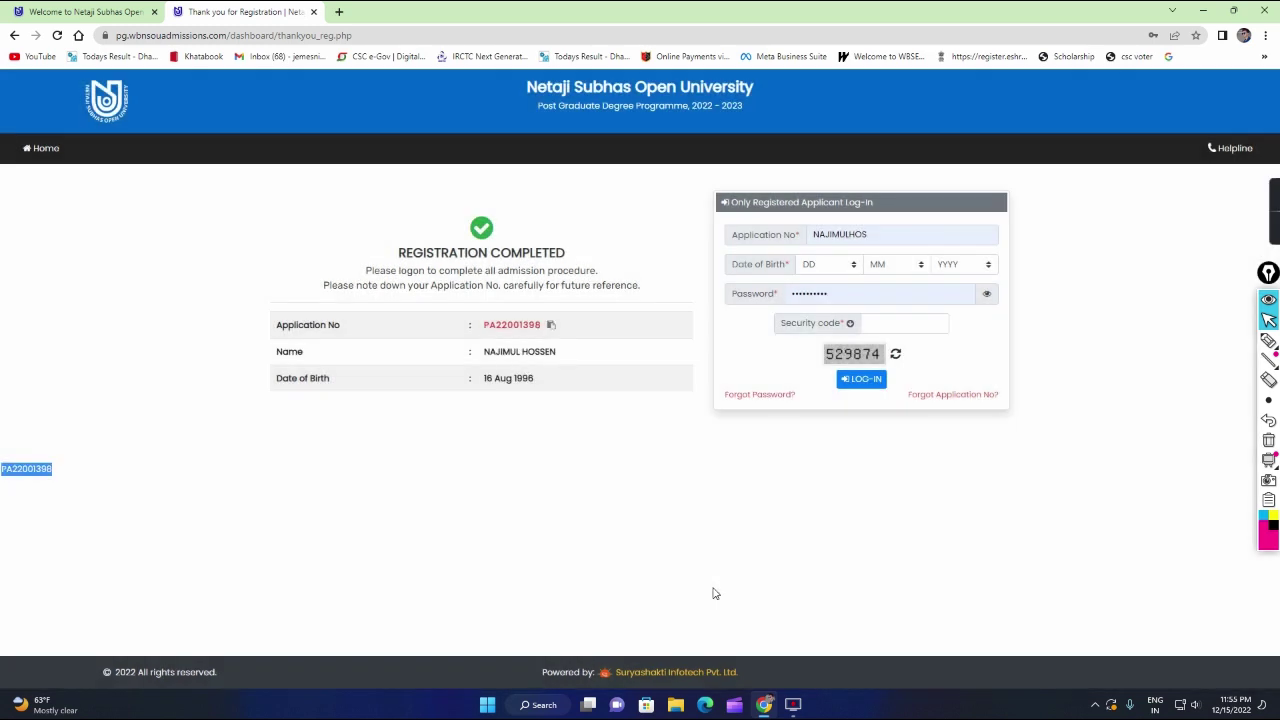
- Select the day of the applicant's date of birth in the log-in form
key("alt+Down")
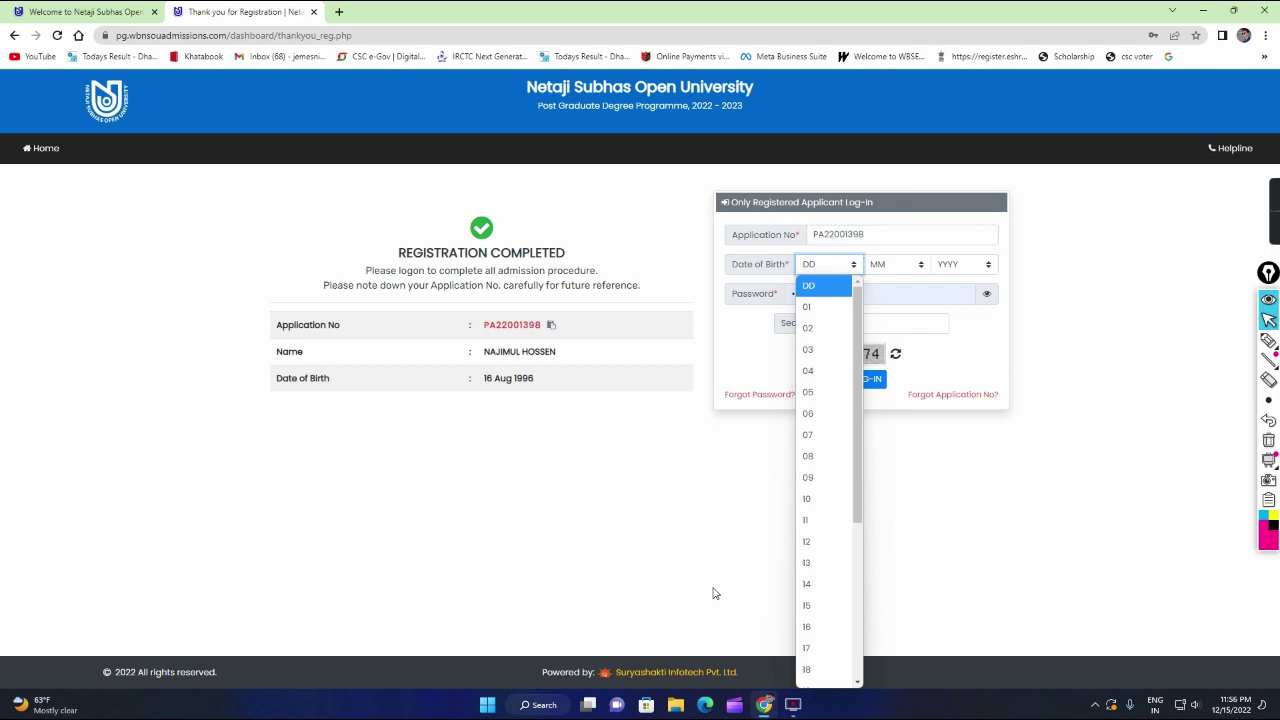
key("Down")
key("Down")
key("Down")
key("Down")
key("Down")
key("Down")
key("Down")
key("Down")
key("Down")
key("Down")
key("Down")
key("Down")
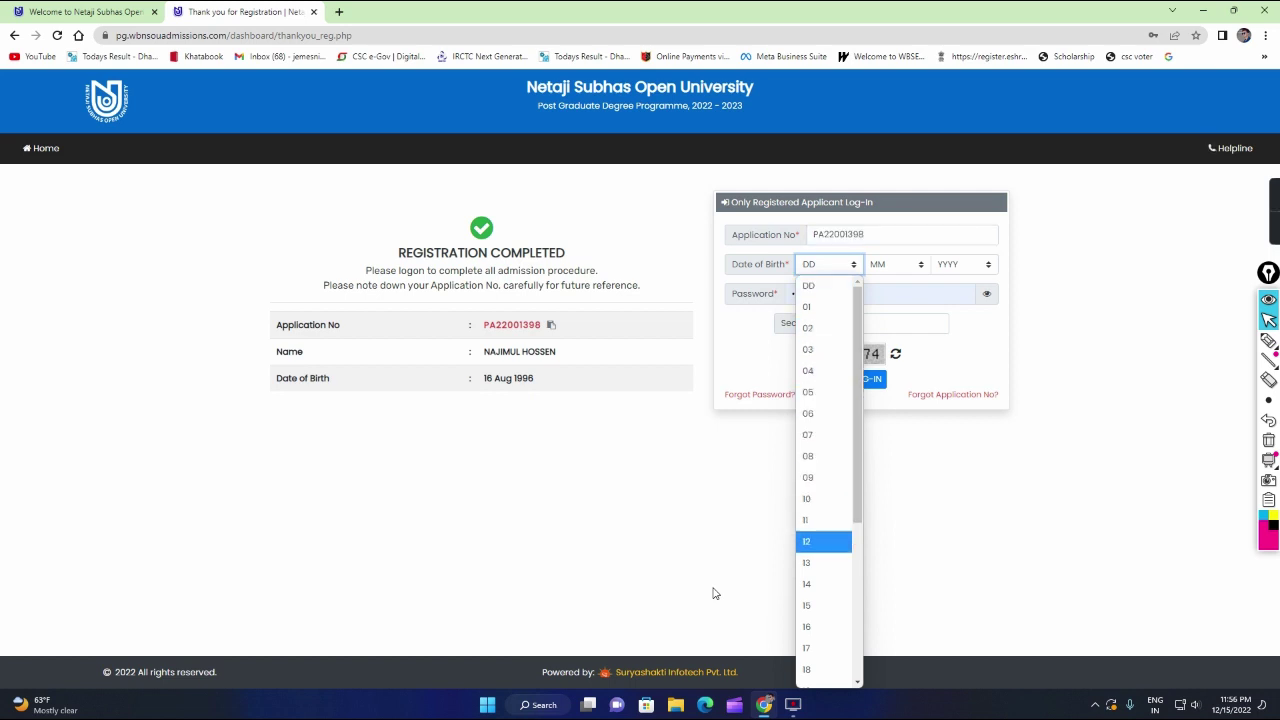
key("Down")
key("Down")
key("Down")
key("Down")
key("Return")
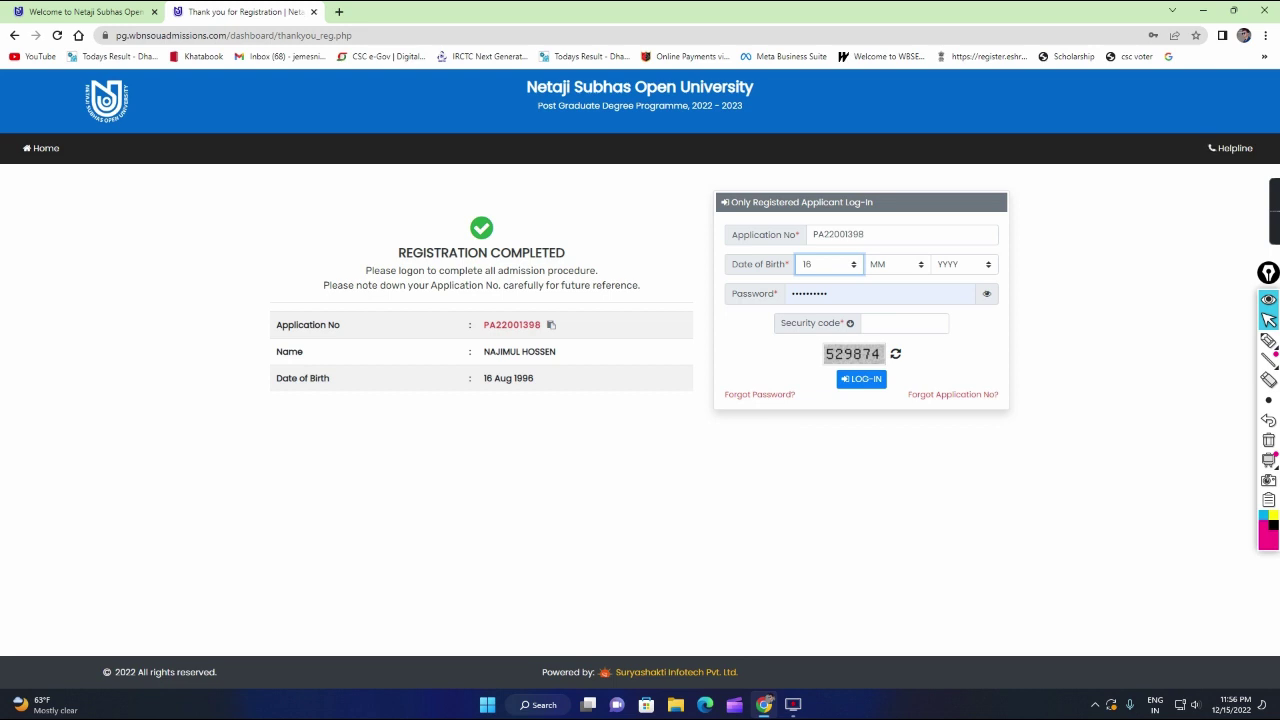
- Select the month of the applicant's date of birth in the log-in form
key("Tab")
key("alt+Down")
key("Down")
key("Down")
key("Down")
key("Down")
key("Down")
key("Down")
key("Down")
key("Down")
key("Down")
key("Up")
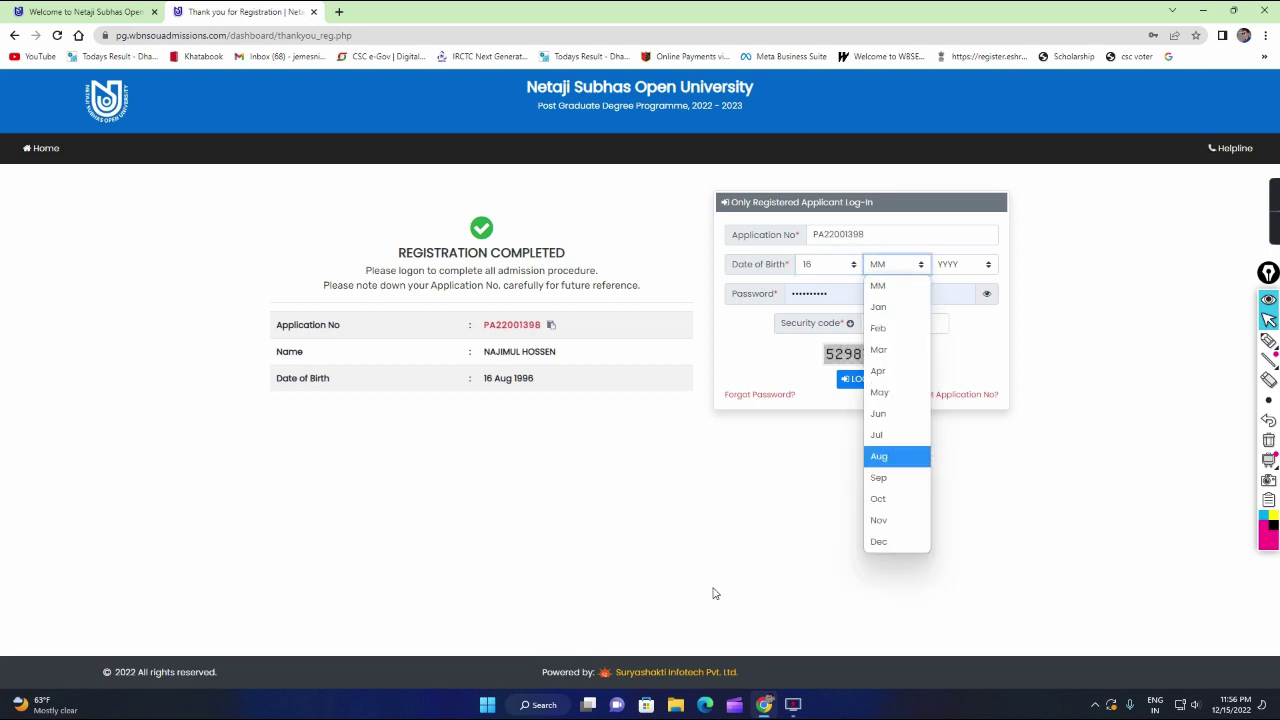
key("Return")
- Select the year of the applicant's date of birth in the log-in form
key("Tab")
key("alt+Down")
key("Down")
key("Down")
key("Down")
key("Down")
key("Down")
key("Down")
key("Down")
key("Down")
key("Down")
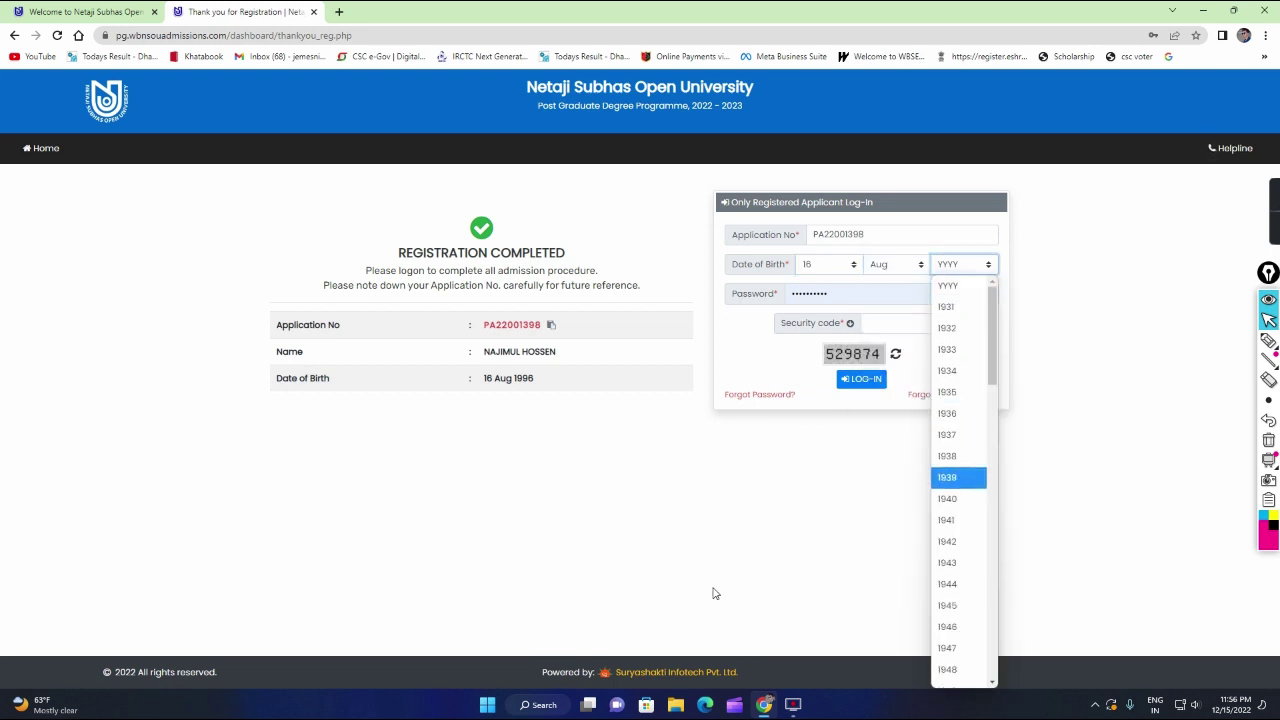
key("Down")
key("Down")
key("Down")
key("Down")
key("Down")
key("Down")
key("Down")
key("Down")
key("Down")
key("Down")
key("Down")
key("Down")
key("Down")
key("Down")
key("Down")
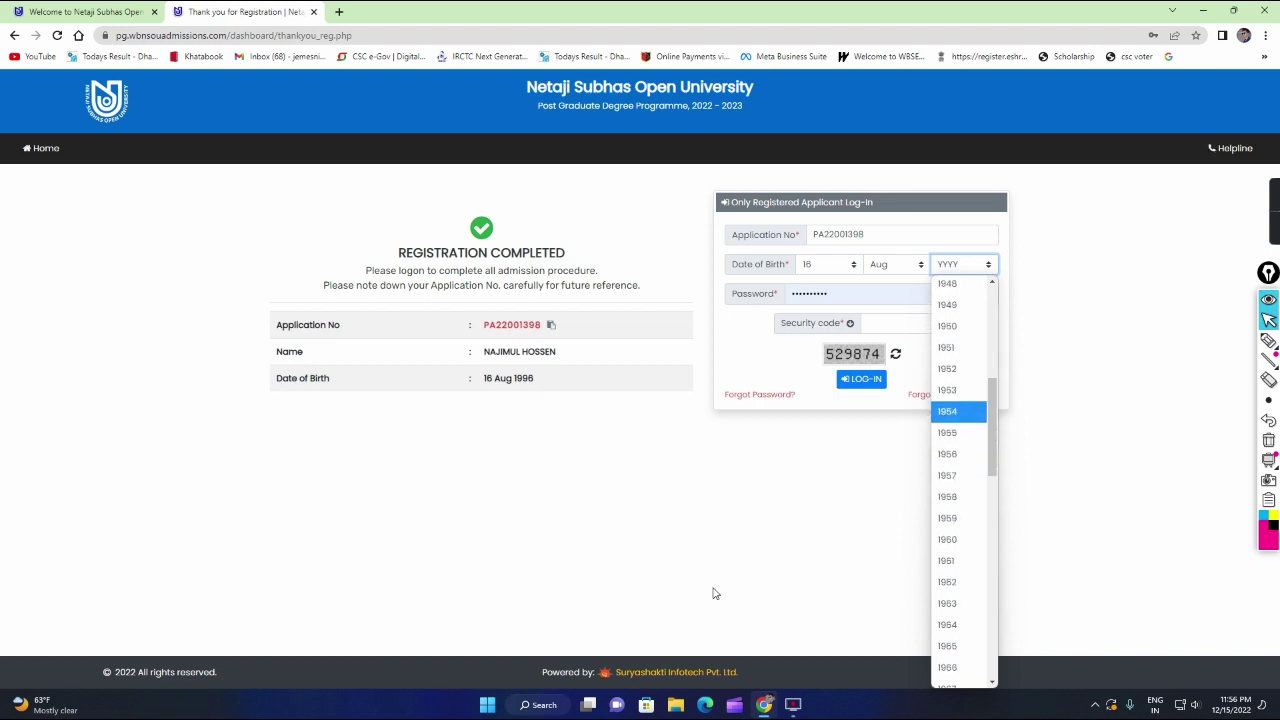
key("Down")
key("Down")
key("Down")
key("Down")
key("Down")
key("Down")
key("Down")
key("Down")
key("Down")
key("Down")
key("Down")
key("Down")
key("Down")
key("Down")
key("Down")
key("Down")
key("Down")
key("Down")
key("Down")
key("Down")
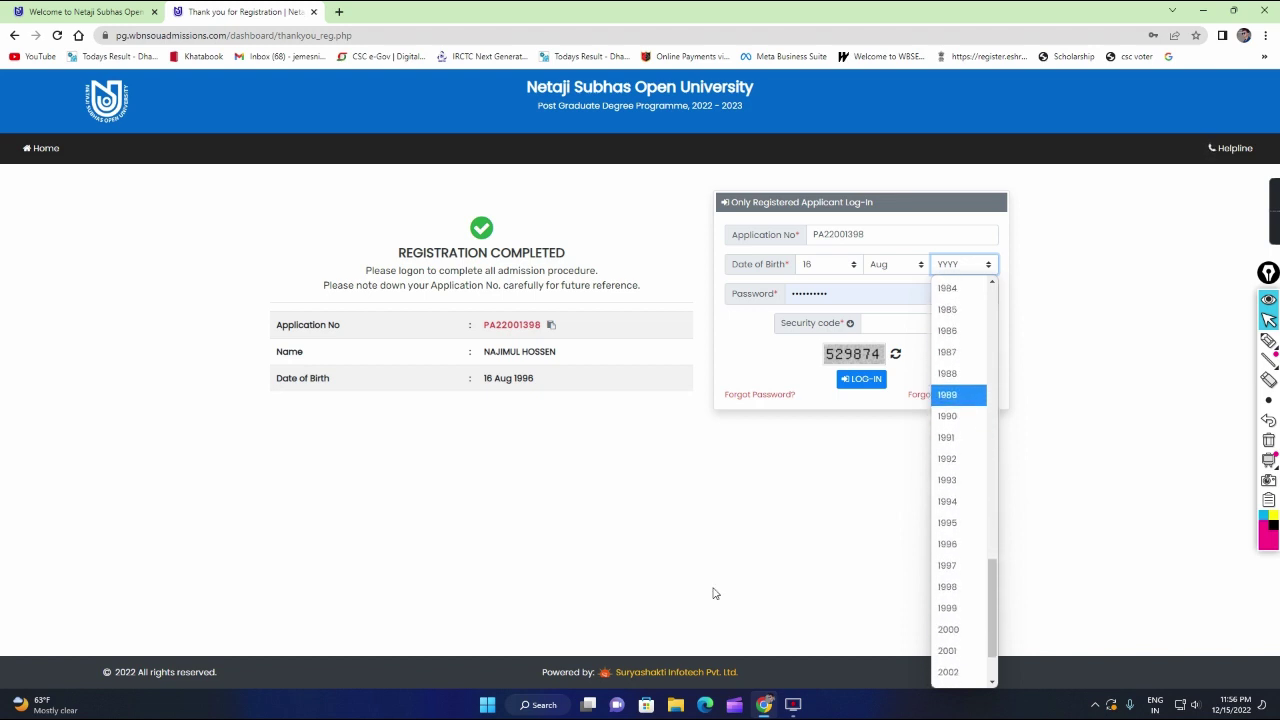
key("Down")
key("Down")
key("Down")
key("Down")
key("Down")
key("Down")
key("Down")
key("Return")
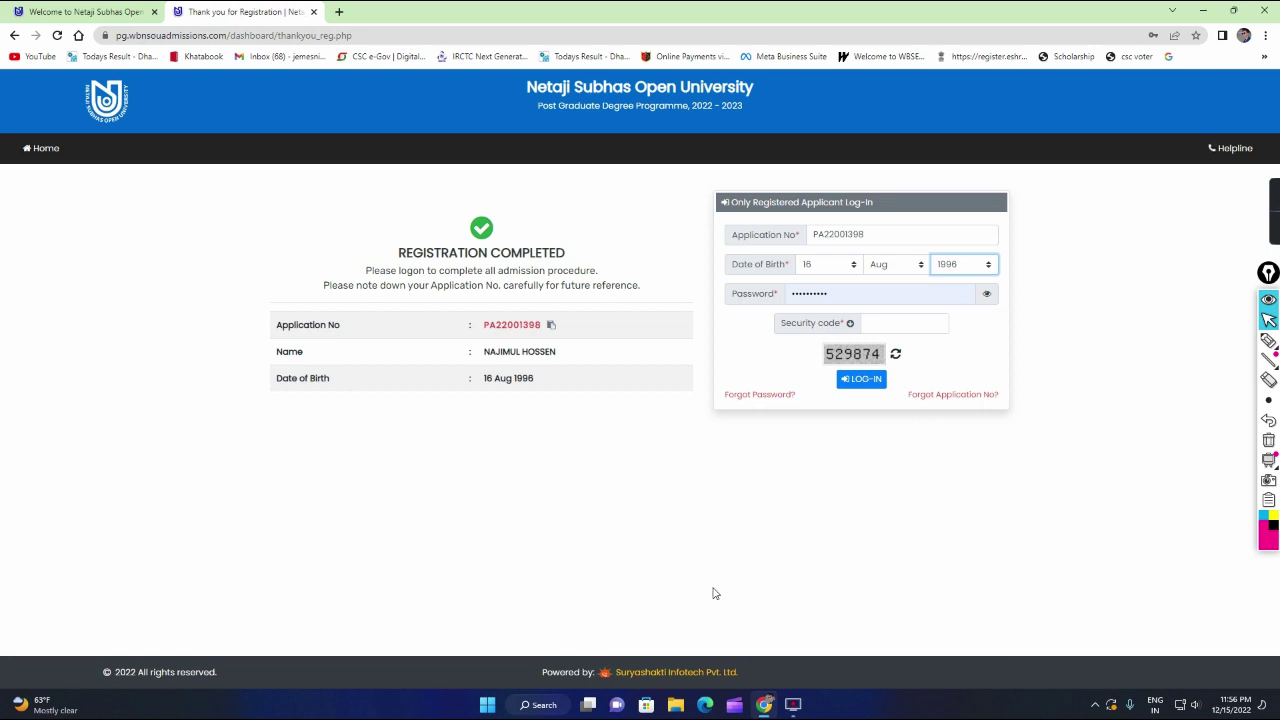
- Enter the displayed security code to log in as the registered applicant, and save the log-in credentials in the browser
key("Tab")
key("Tab")
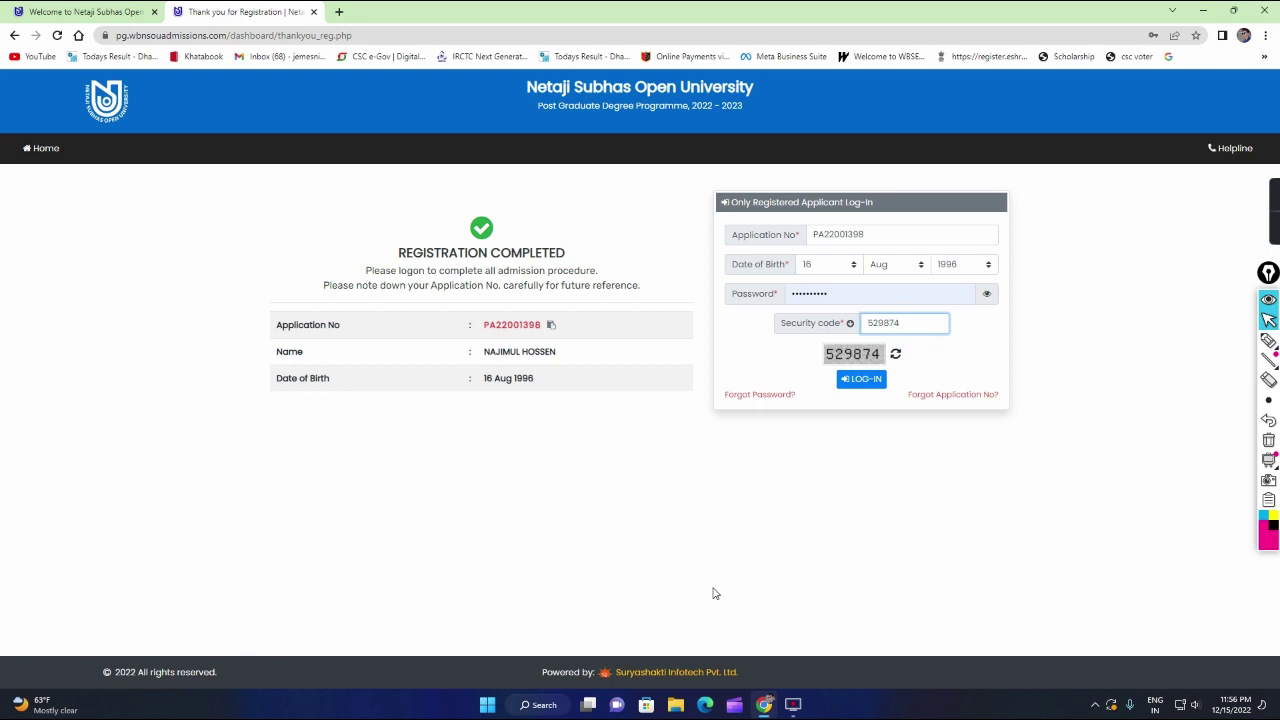
key("Tab")
key("Return")
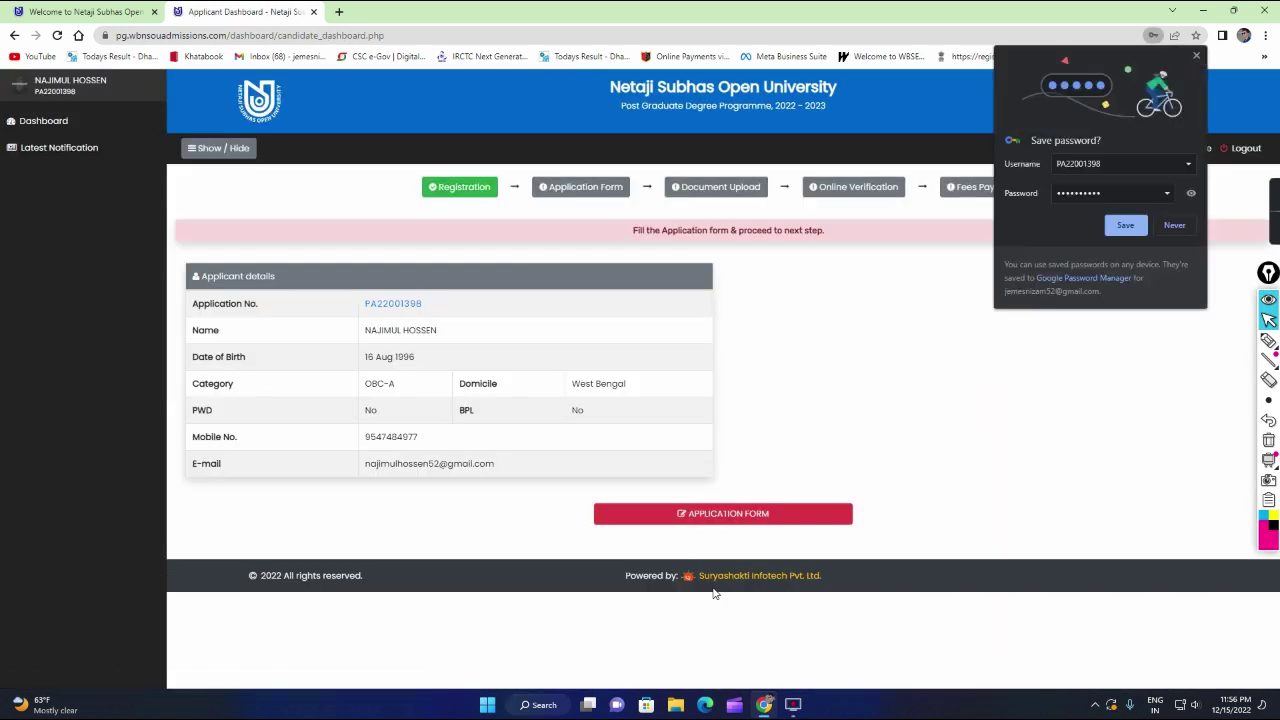
left_click(1121, 231)
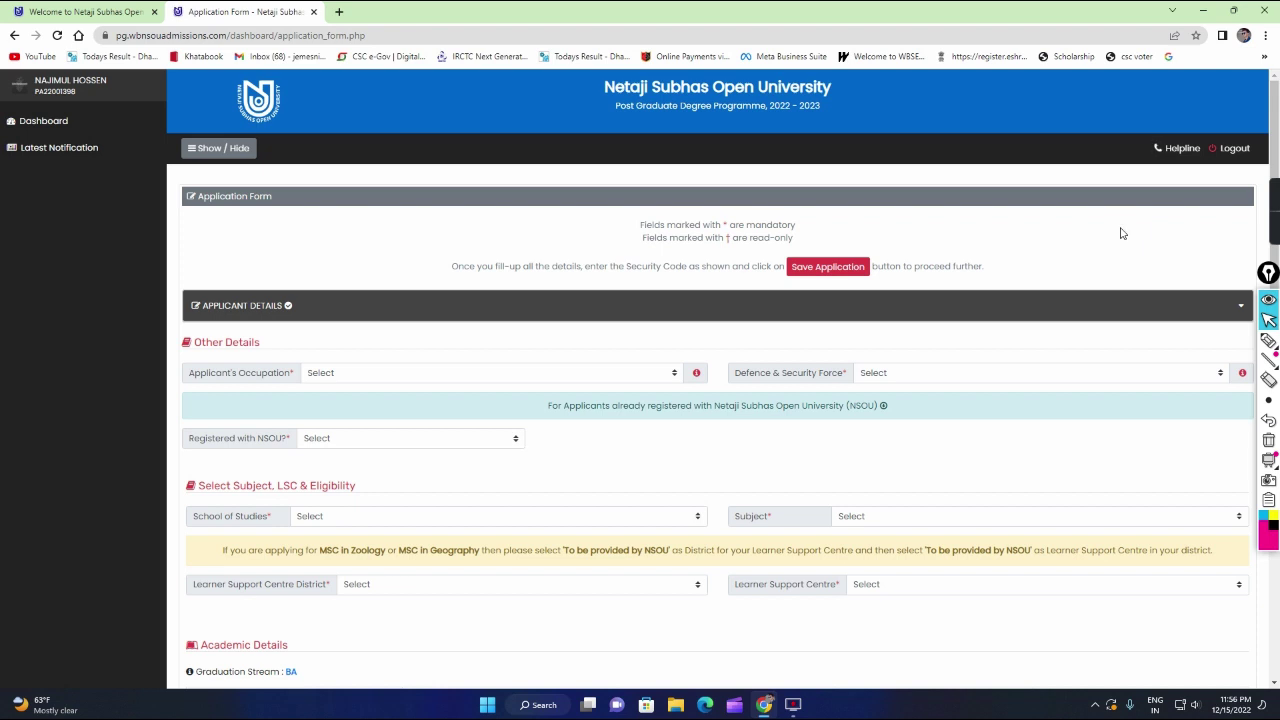
- In Other Details, set Applicant's Occupation to Student and Defence & Security Force to No
key("alt+Down")
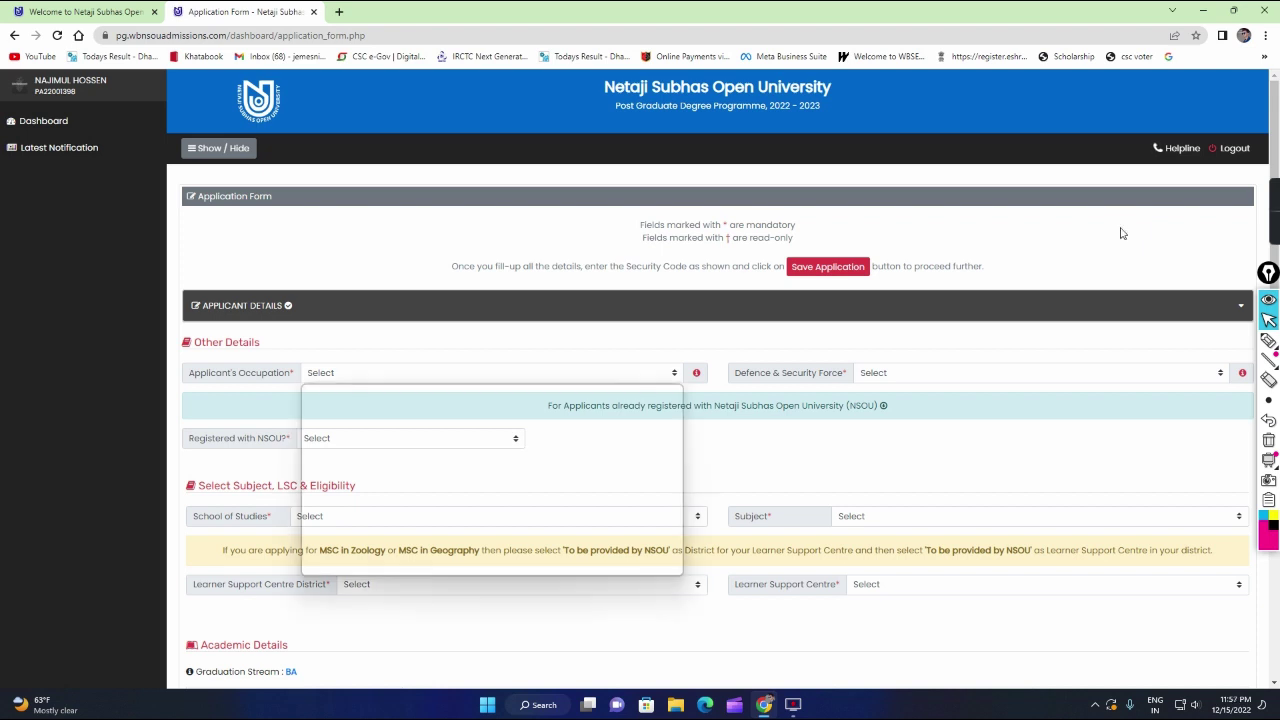
key("Down")
key("Down")
key("Down")
key("Down")
key("Down")
key("Down")
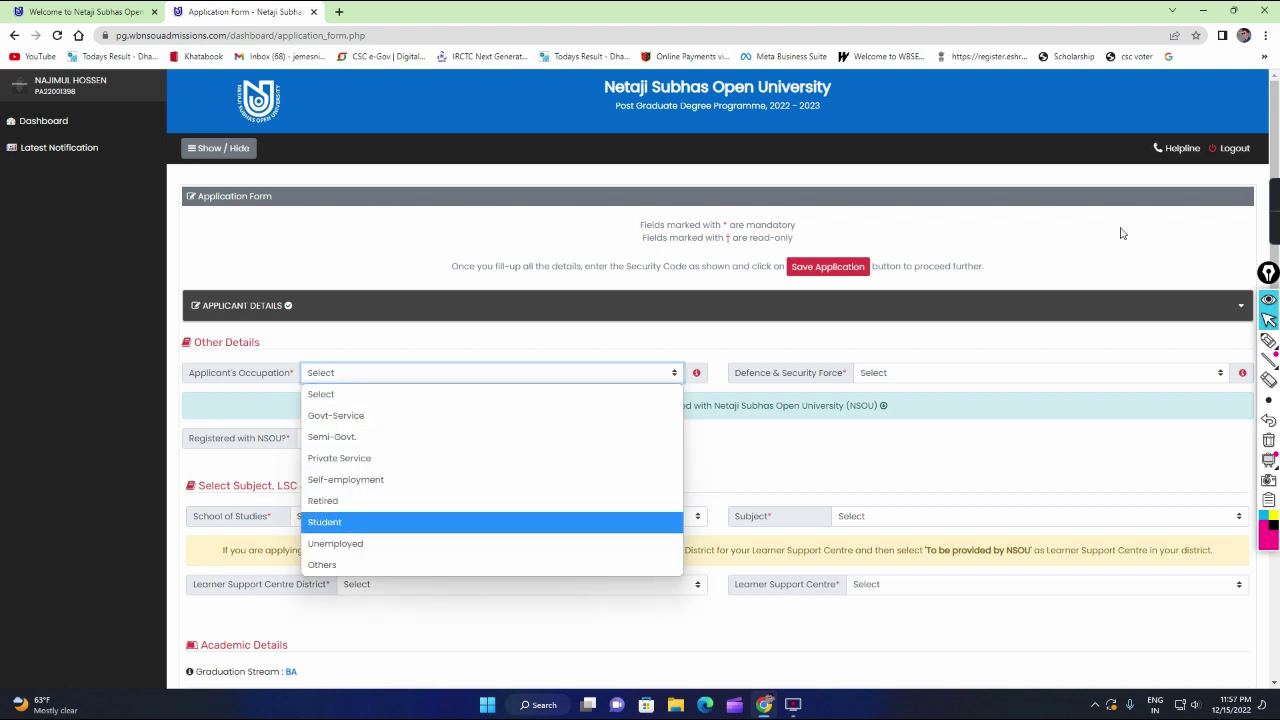
key("Return")
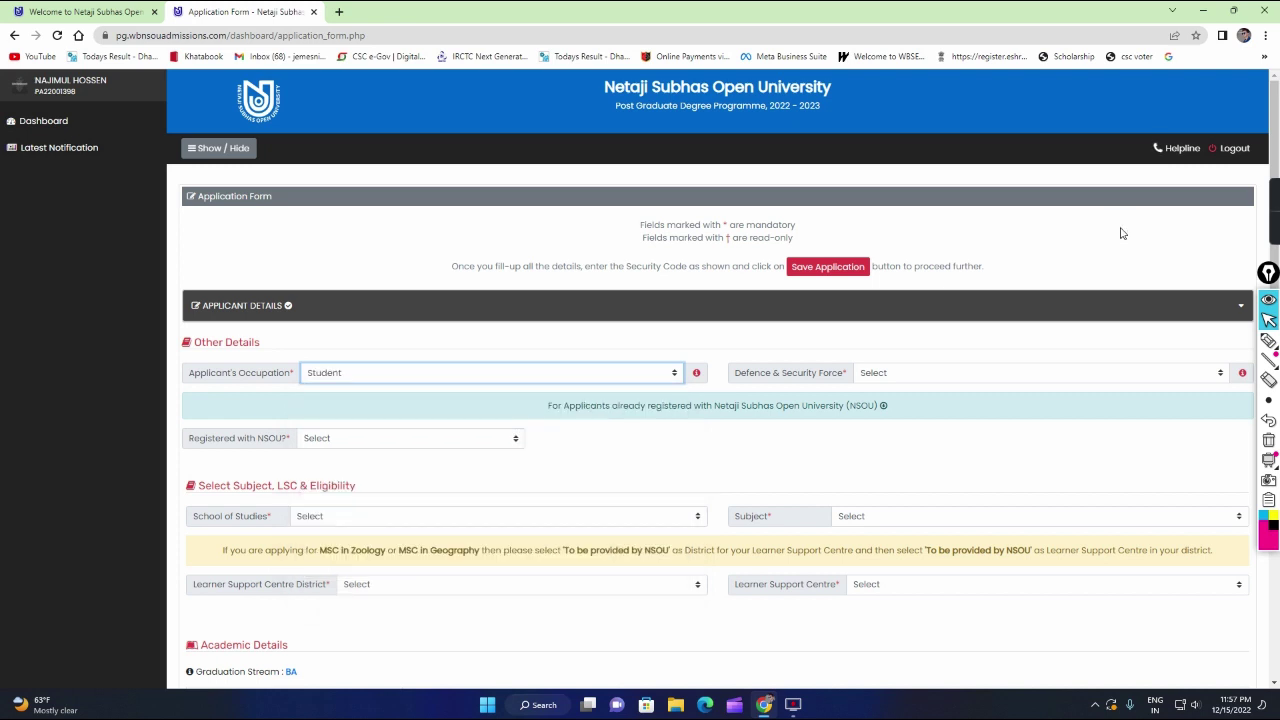
key("Tab")
key("n")
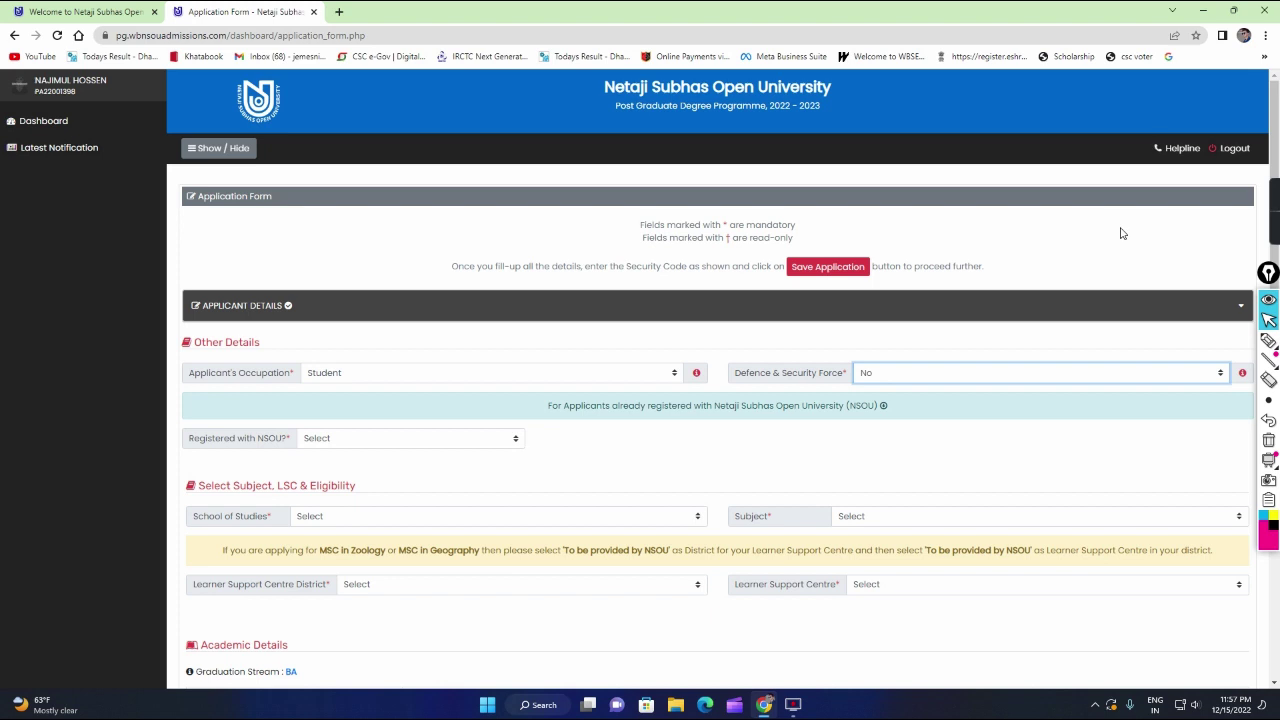
- Set Registered with NSOU? to Yes in the application form
key("Tab")
key("alt+Down")
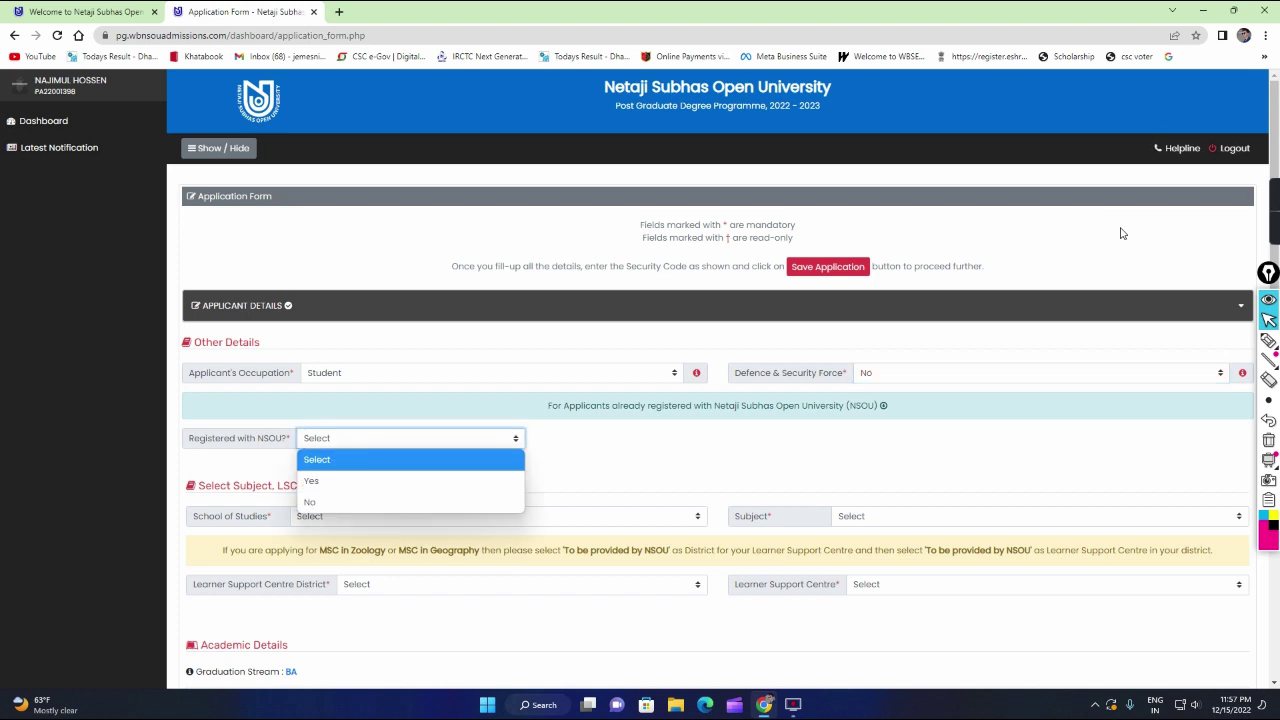
key("Down")
key("Down")
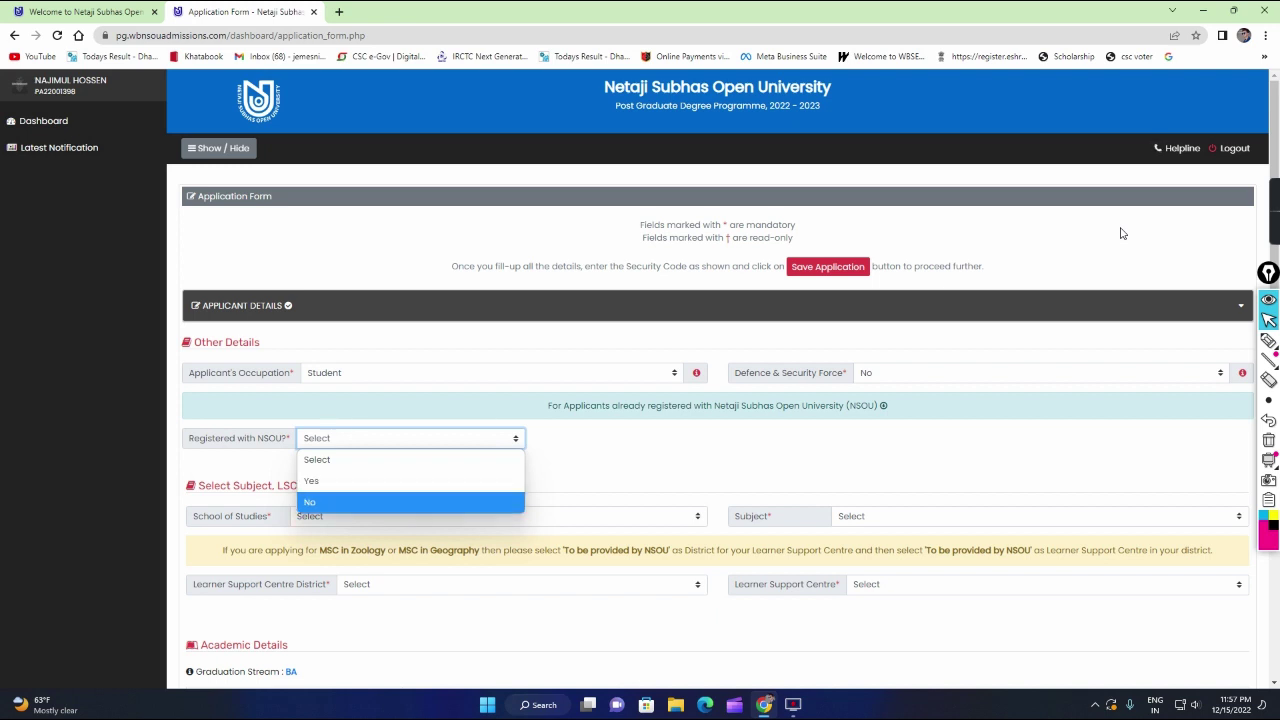
key("Up")
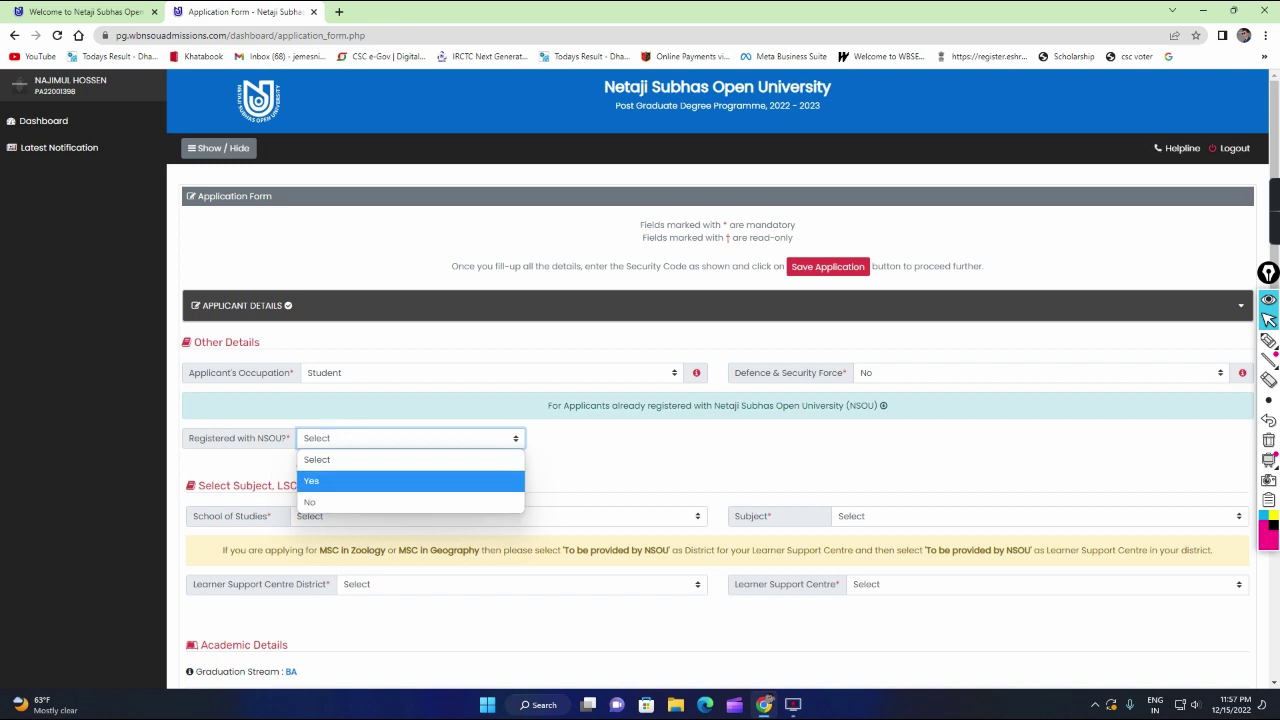
key("Return")
key("Tab")
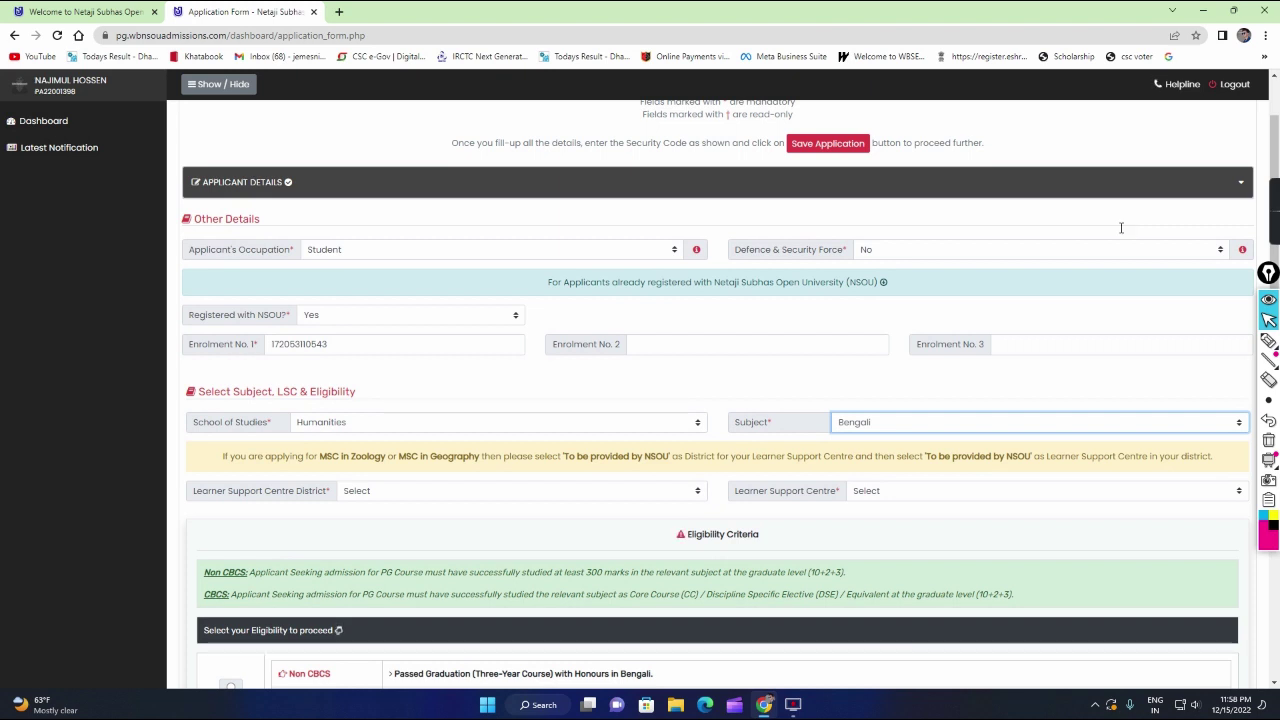
- Browse the School of Studies options and change the selection to Education
key("shift+Tab")
key("alt+Down")
key("s")
key("s")
key("s")
key("s")
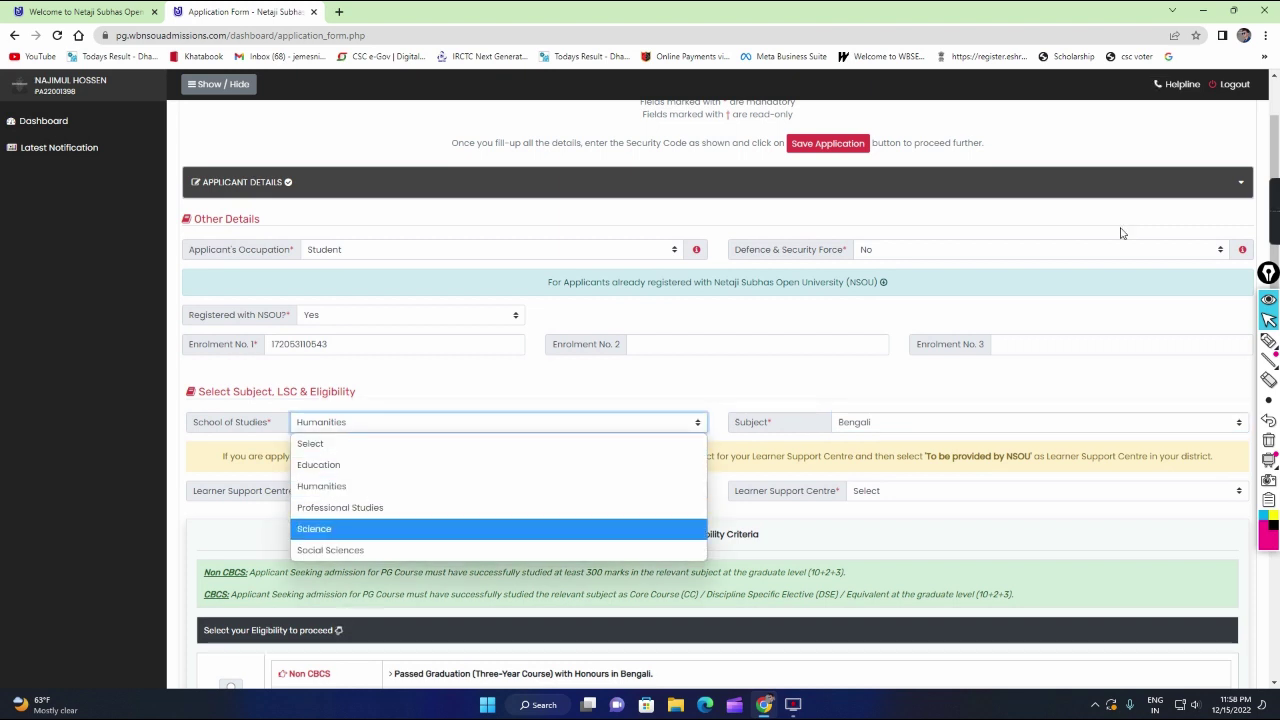
key("h")
key("e")
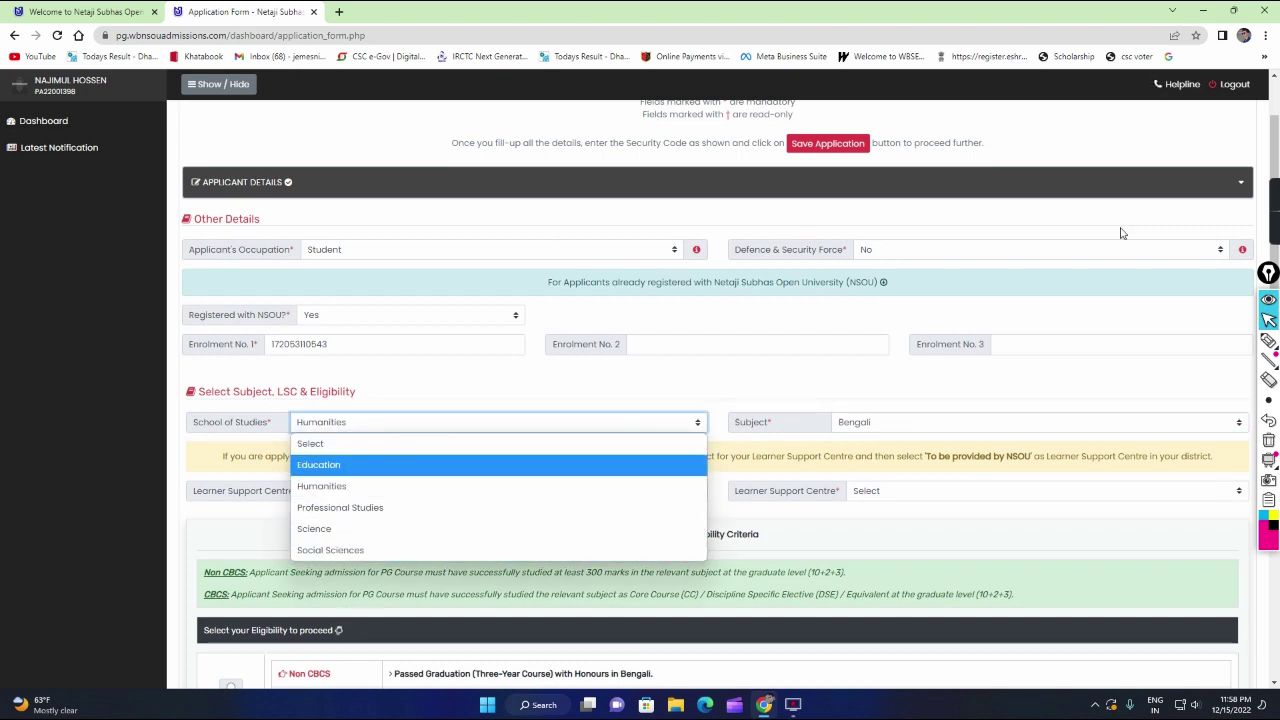
key("Return")
- Set the Subject to Education for the chosen School of Studies
key("Tab")
key("alt+Down")
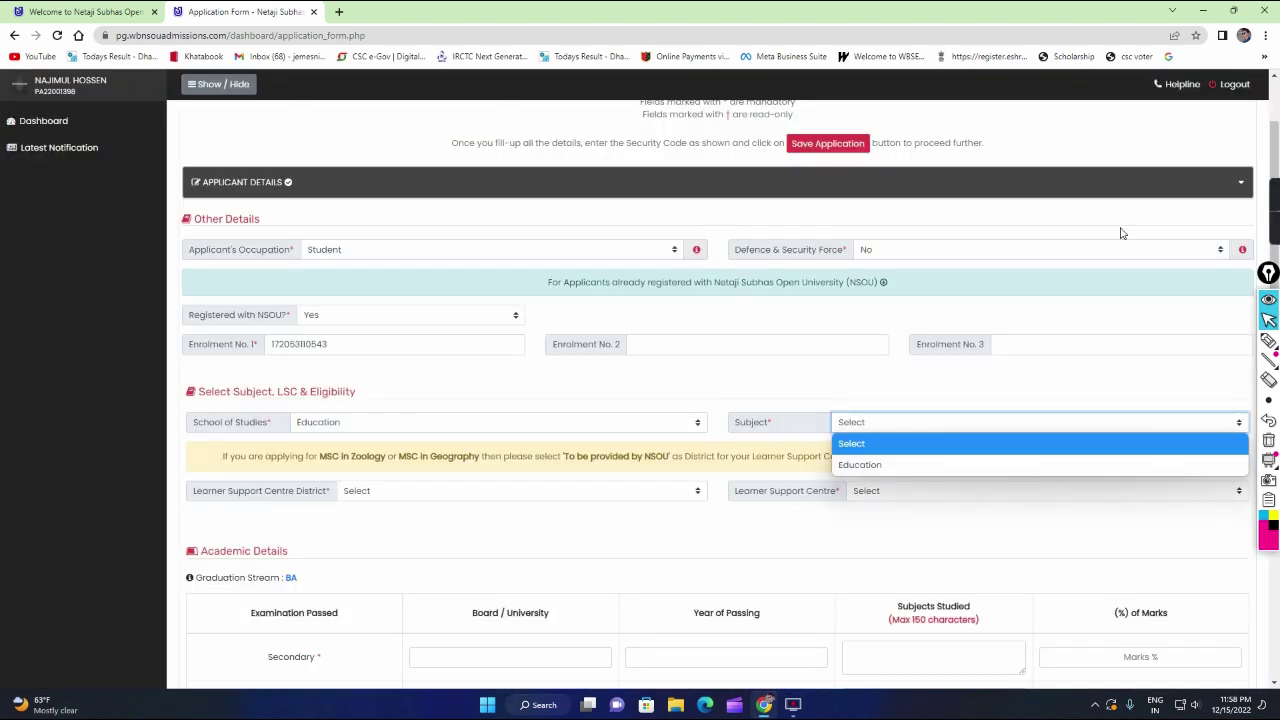
key("Down")
key("Return")
- Change the School of Studies from the chosen option to Humanities
key("shift+Tab")
key("alt+Down")
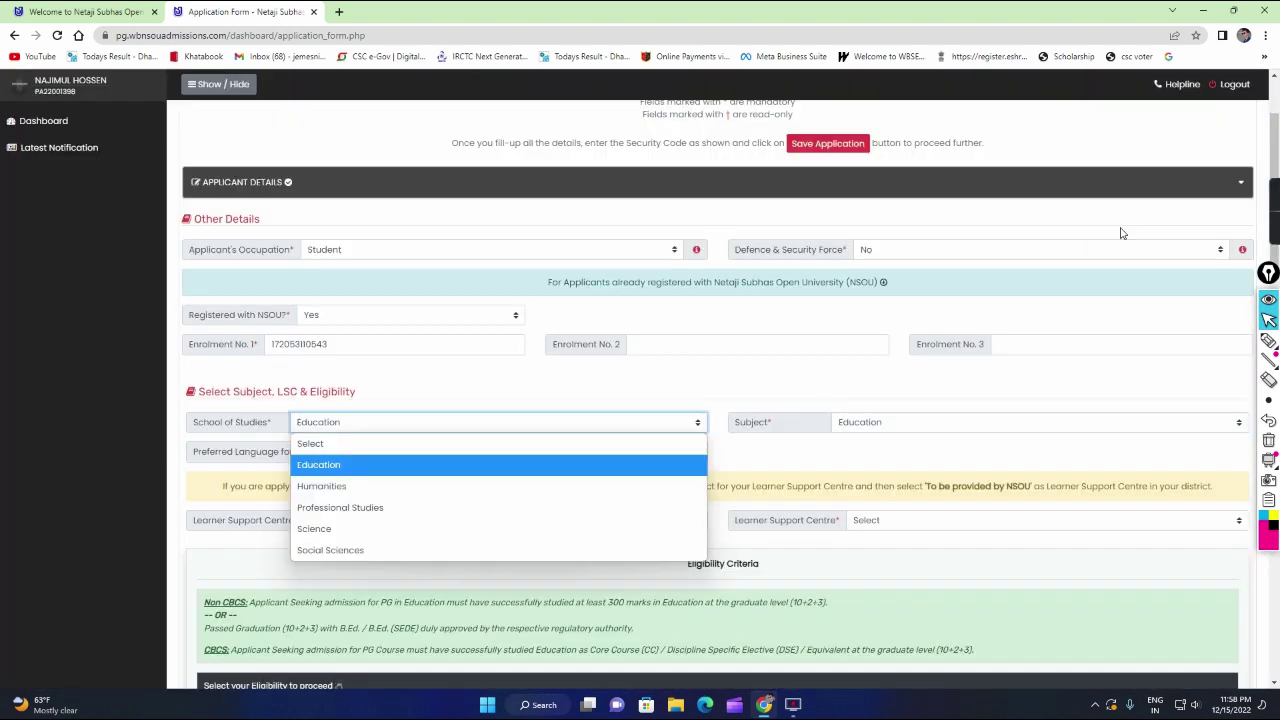
key("Down")
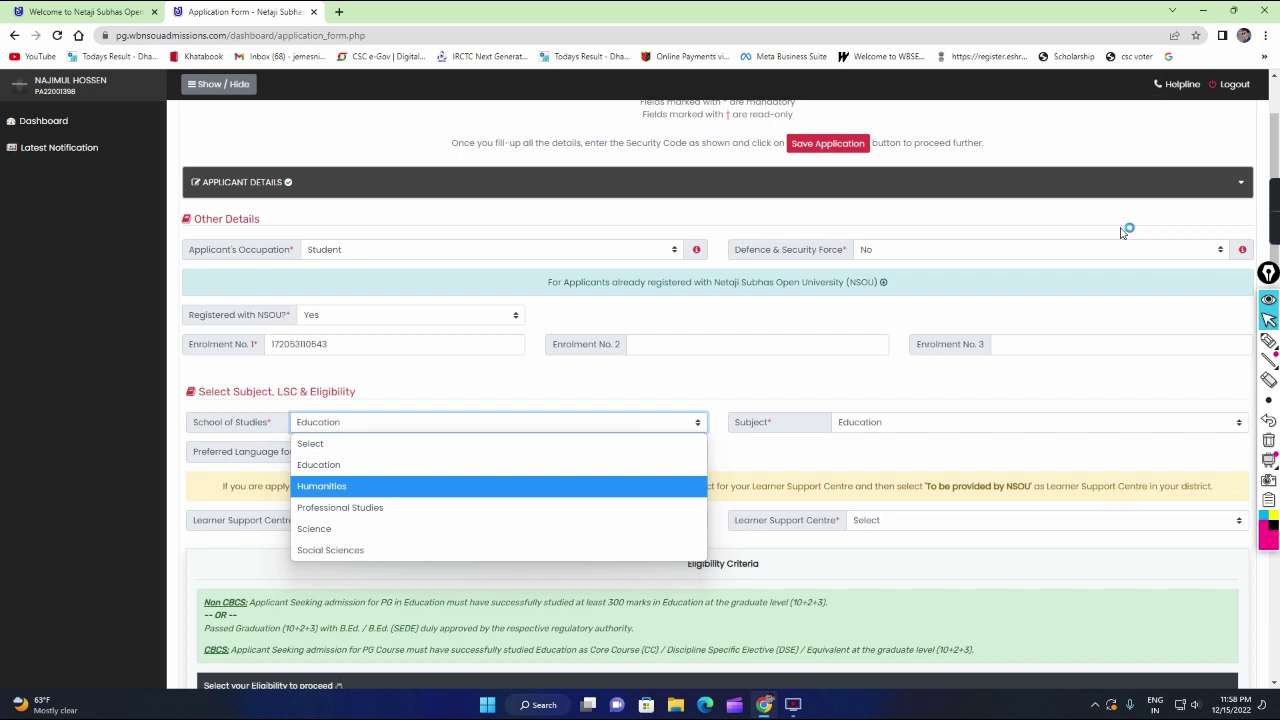
key("Return")
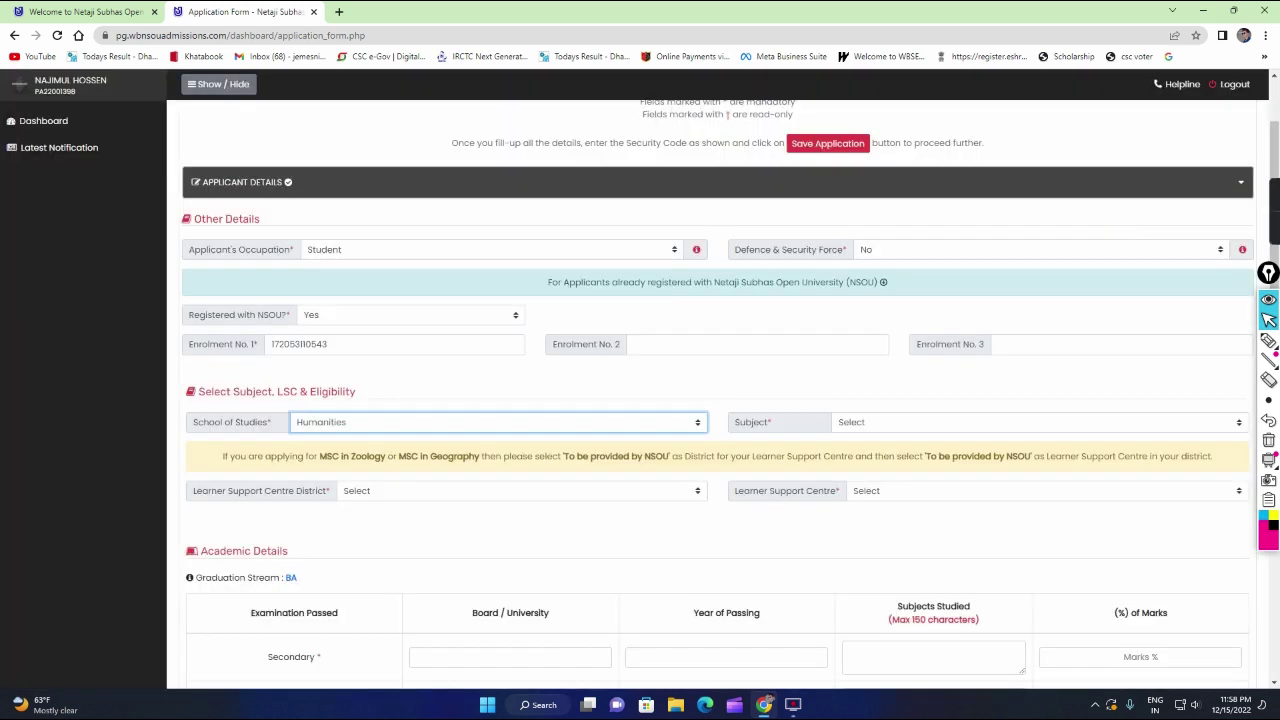
- Browse the Subject options for Humanities and set the Subject to Bengali
key("Tab")
key("alt+Down")
key("Down")
key("Down")
key("Up")
key("Up")
key("Down")
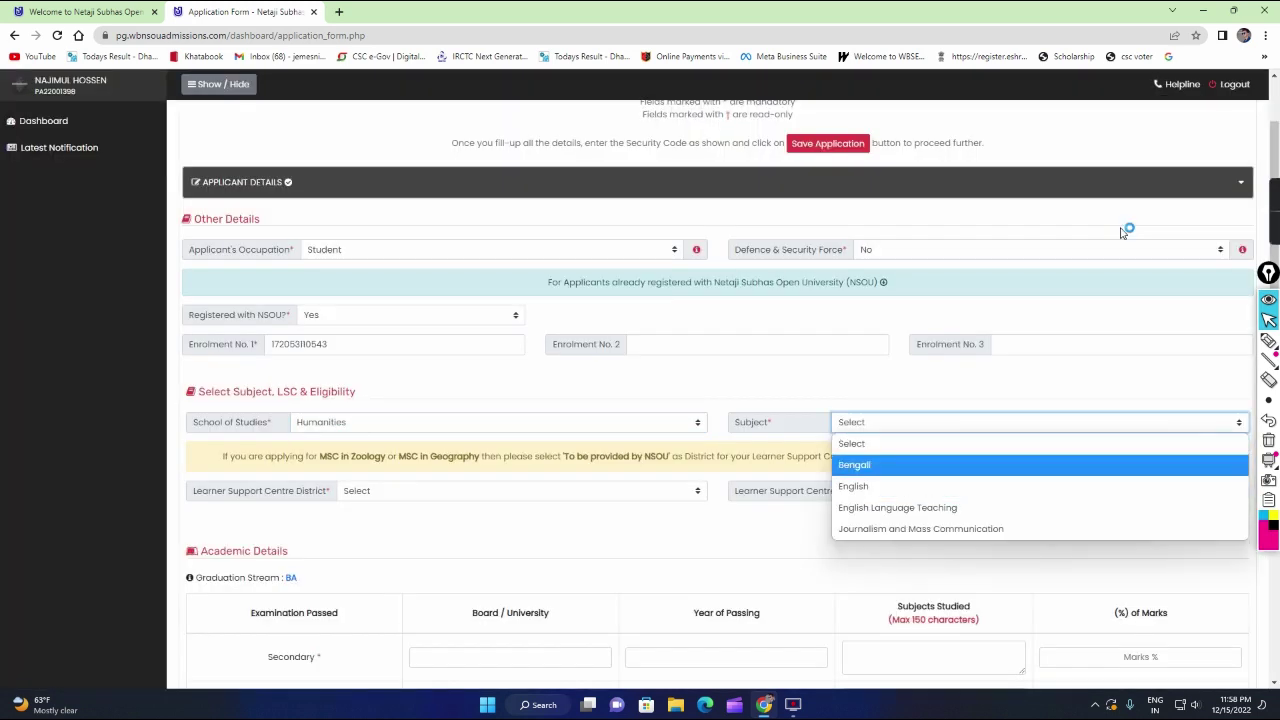
key("Return")
- Look through the Learner Support Centre District options and set the district to Cooch Behar
scroll(1122, 232, "down", 1)
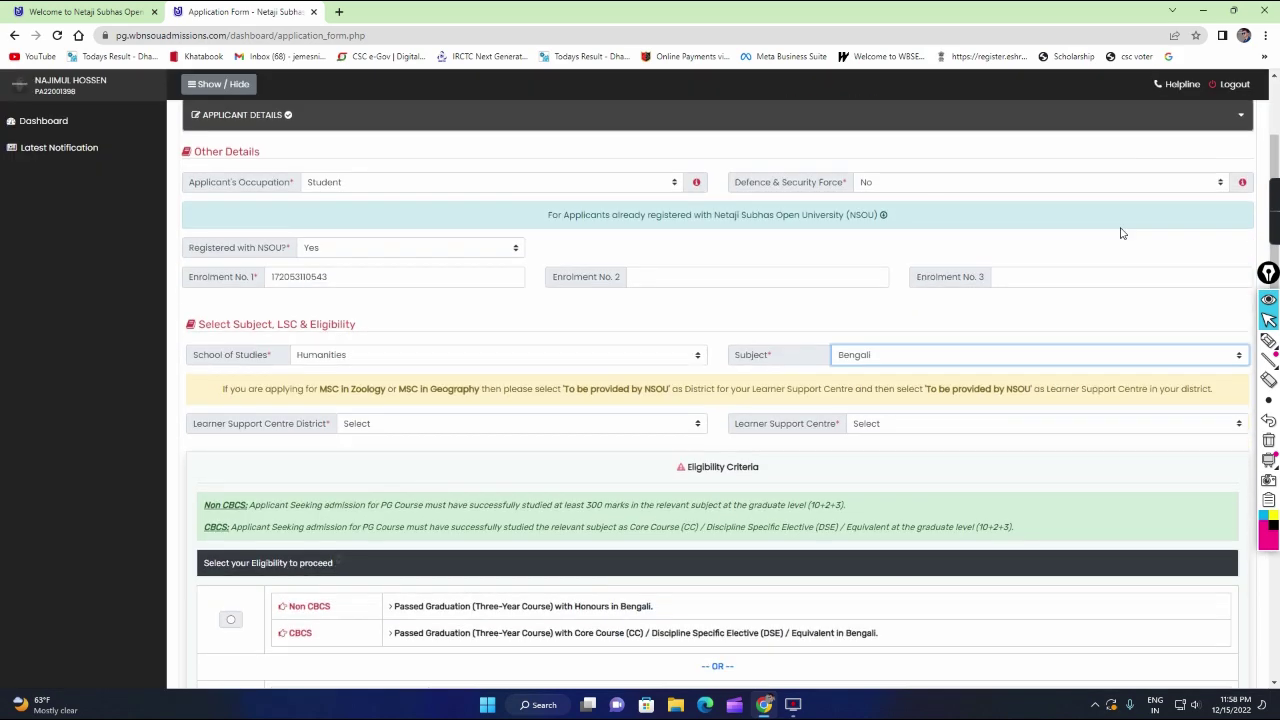
key("Tab")
key("alt+Down")
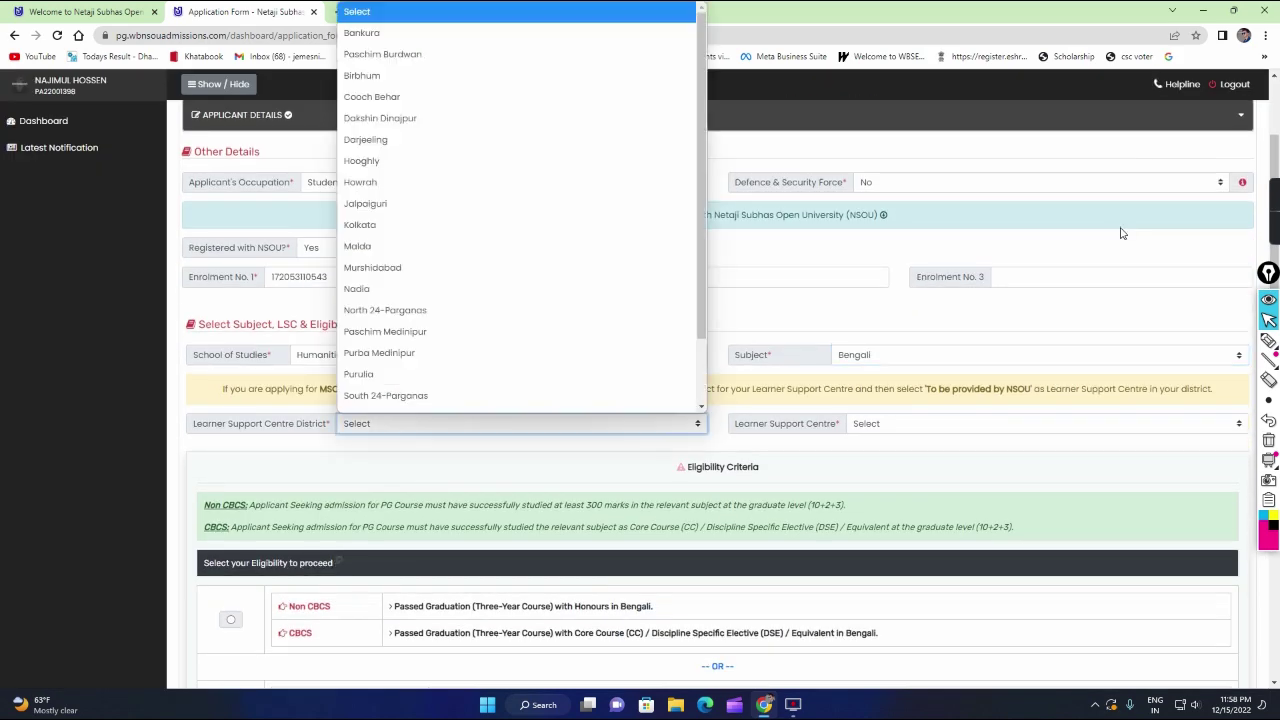
key("Down")
key("Down")
key("Down")
key("Down")
key("Down")
key("Down")
key("Down")
key("Down")
key("Down")
key("Down")
key("Down")
key("Down")
key("Down")
key("Down")
key("Down")
key("Down")
key("Down")
key("Down")
key("Up")
key("Up")
key("Up")
key("Up")
key("Up")
key("Up")
key("Up")
key("Up")
key("Up")
key("Up")
key("Up")
key("Up")
key("Up")
key("Up")
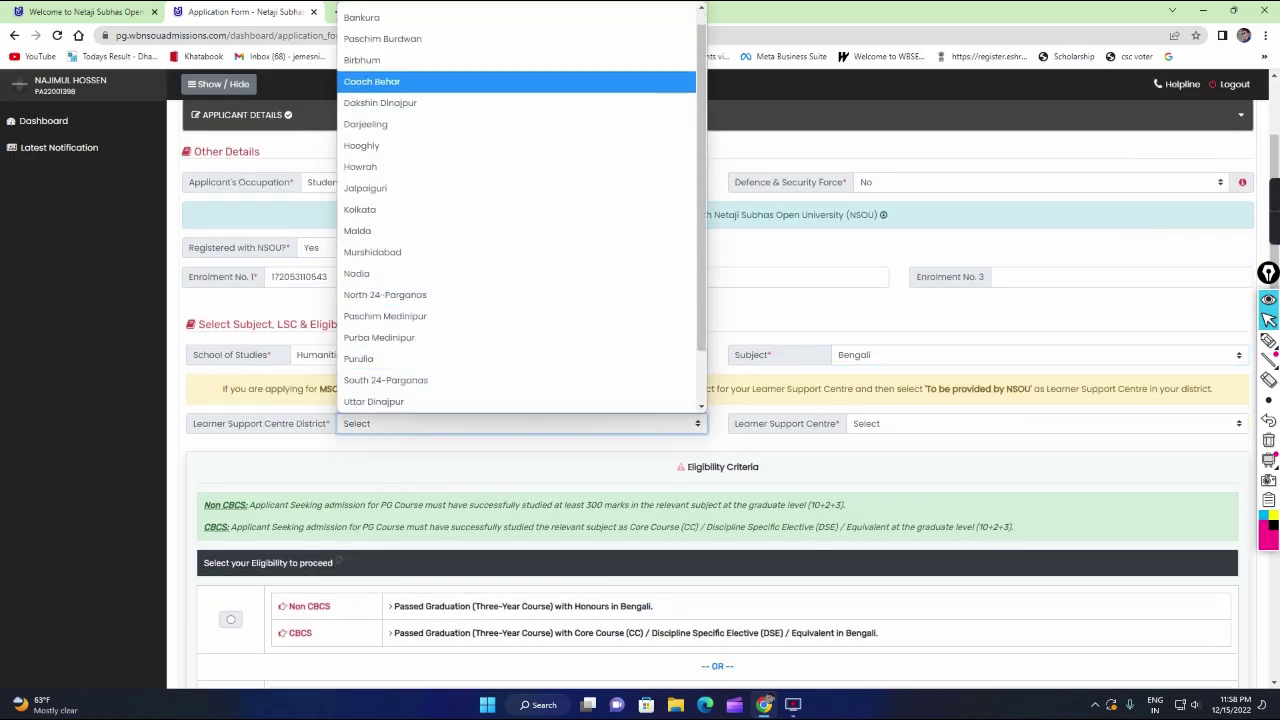
key("Return")
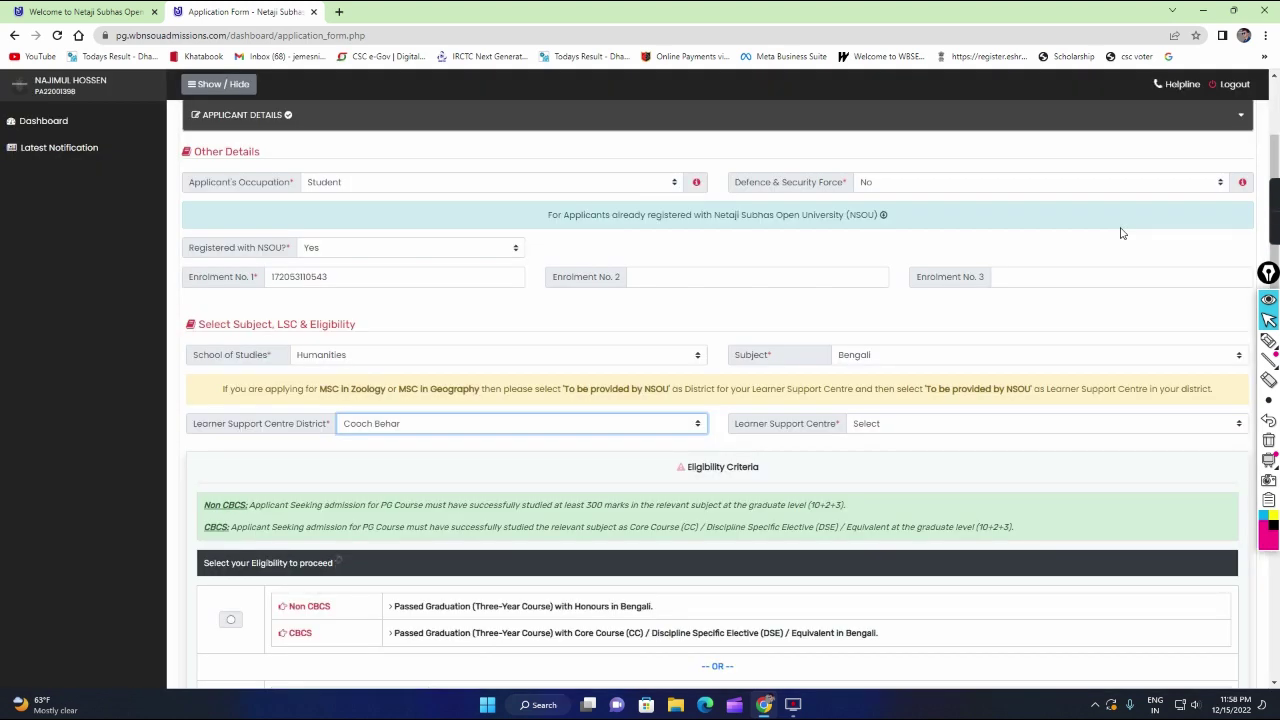
- Set the Learner Support Centre to Dewanhat Mahavidyalaya Study Centre (N-09)
key("Tab")
key("alt+Down")
key("Down")
key("Down")
key("Down")
key("Down")
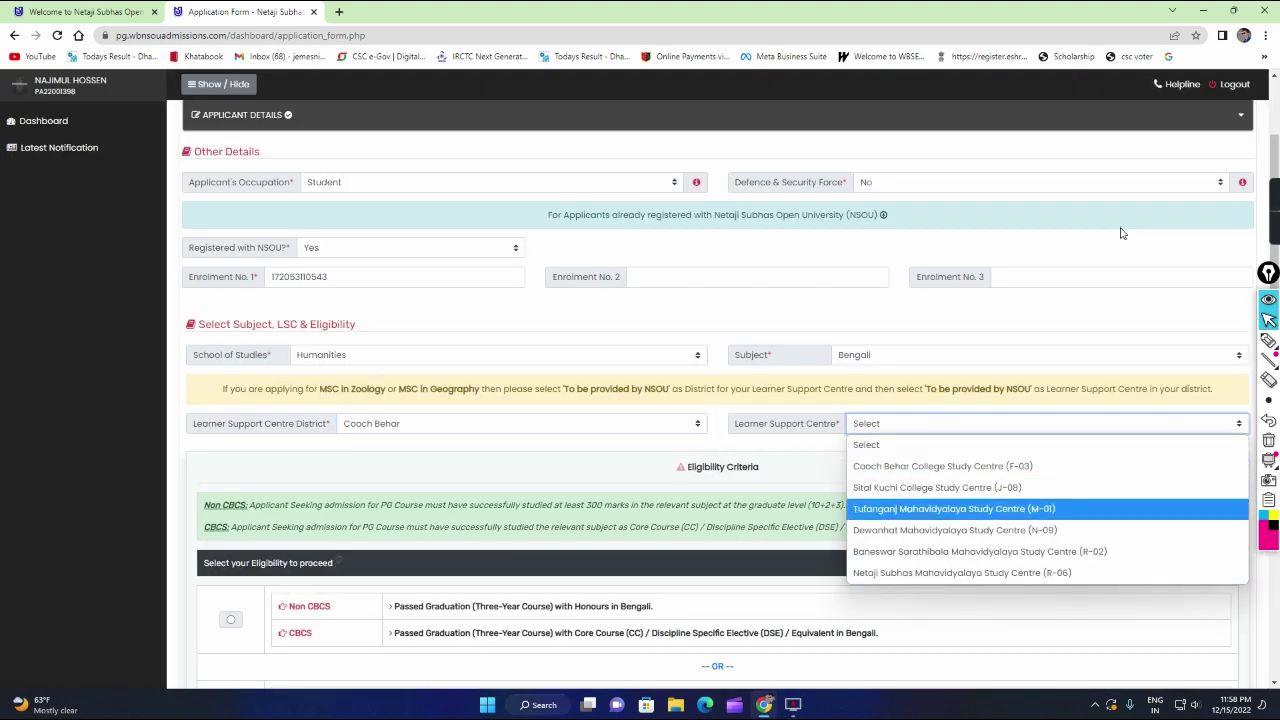
key("Return")
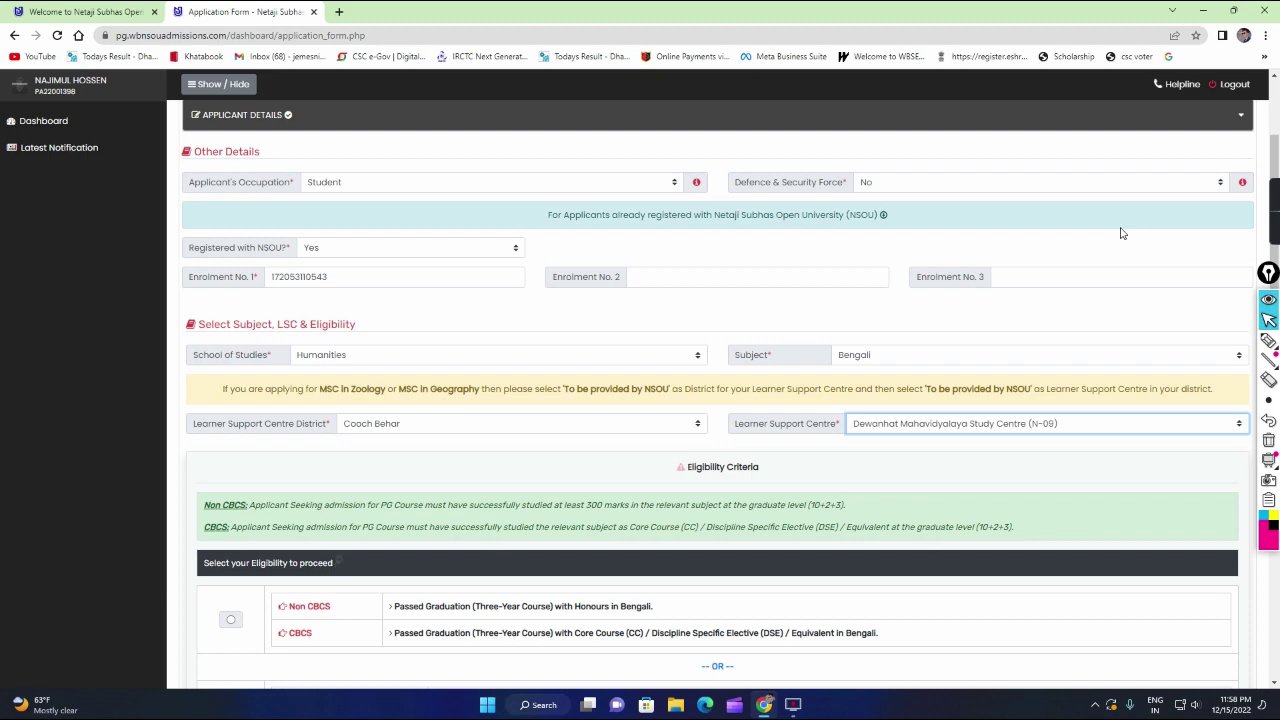
- Review the Eligibility Criteria choices and the Board / University fields for Secondary and Higher Secondary in Academic Details
scroll(1120, 234, "down", 1)
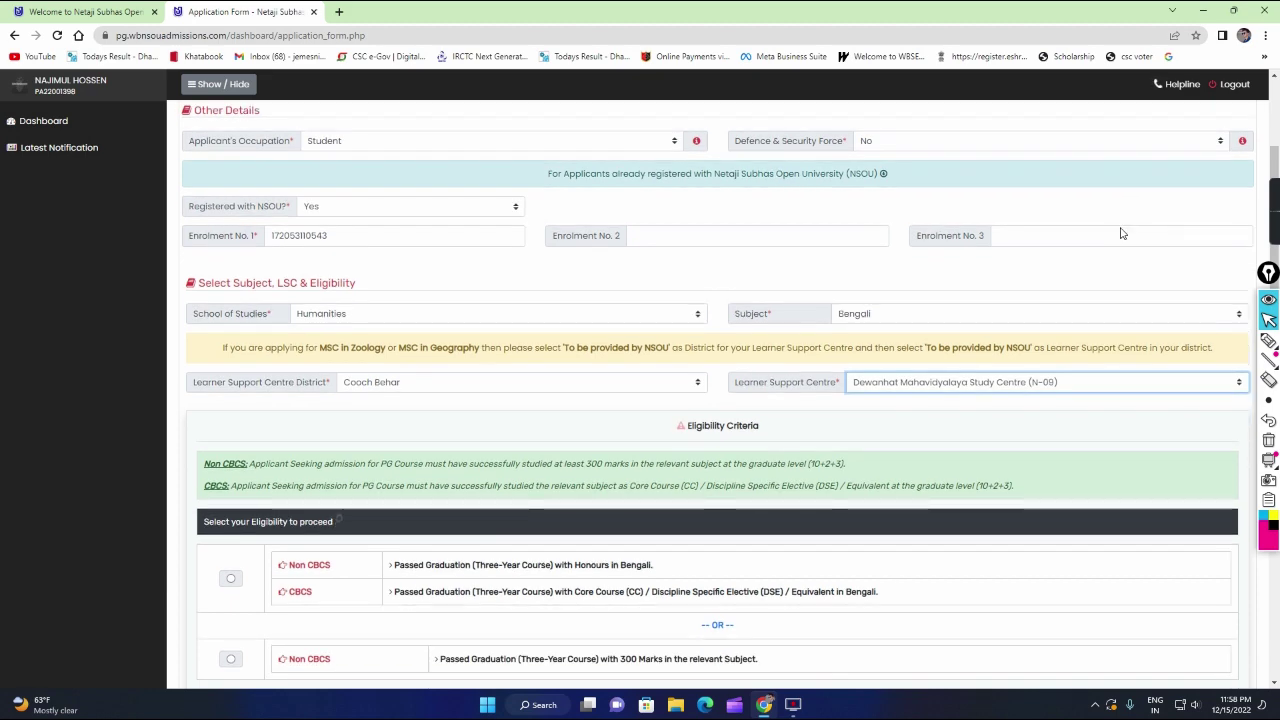
scroll(1121, 233, "down", 2)
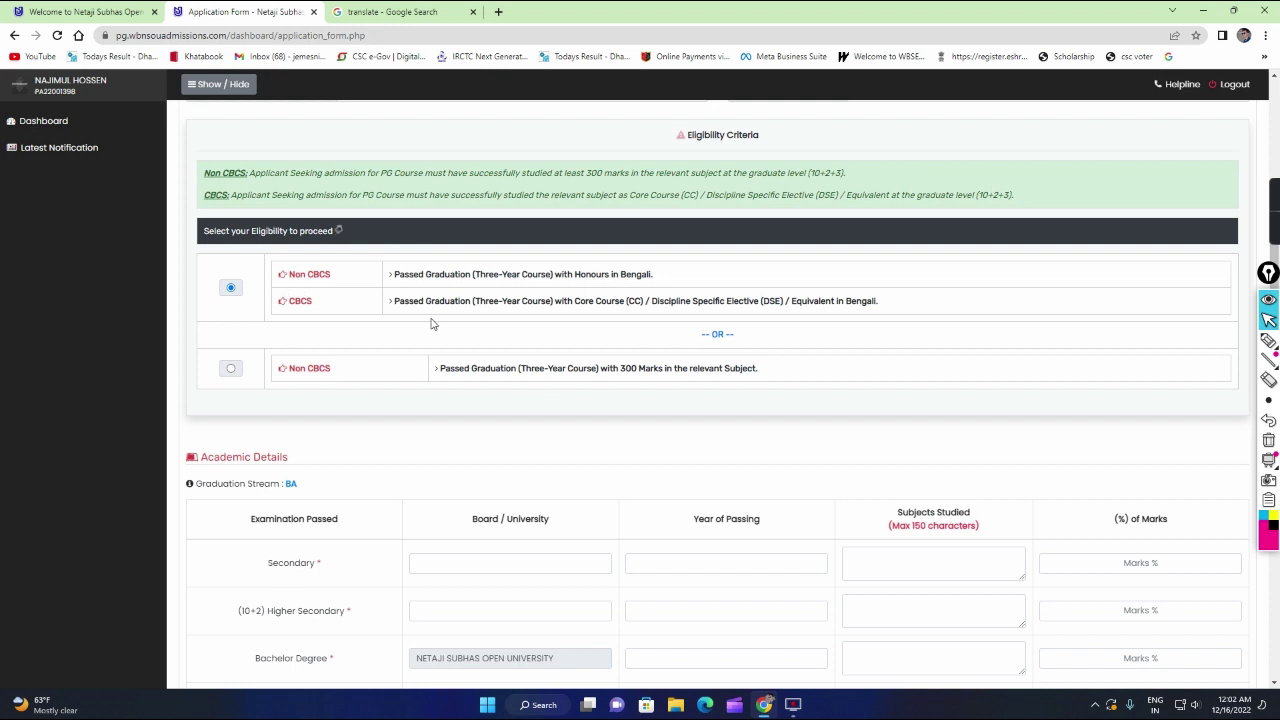
scroll(432, 323, "down", 3)
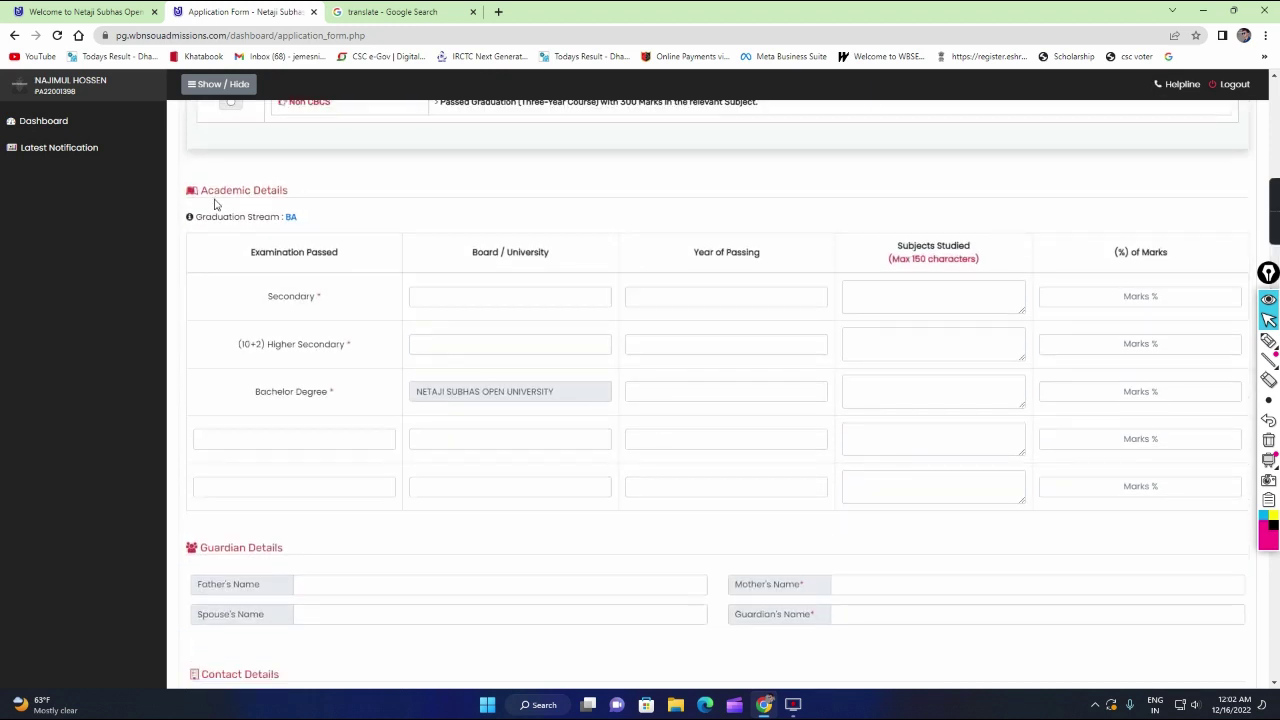
left_click(446, 298)
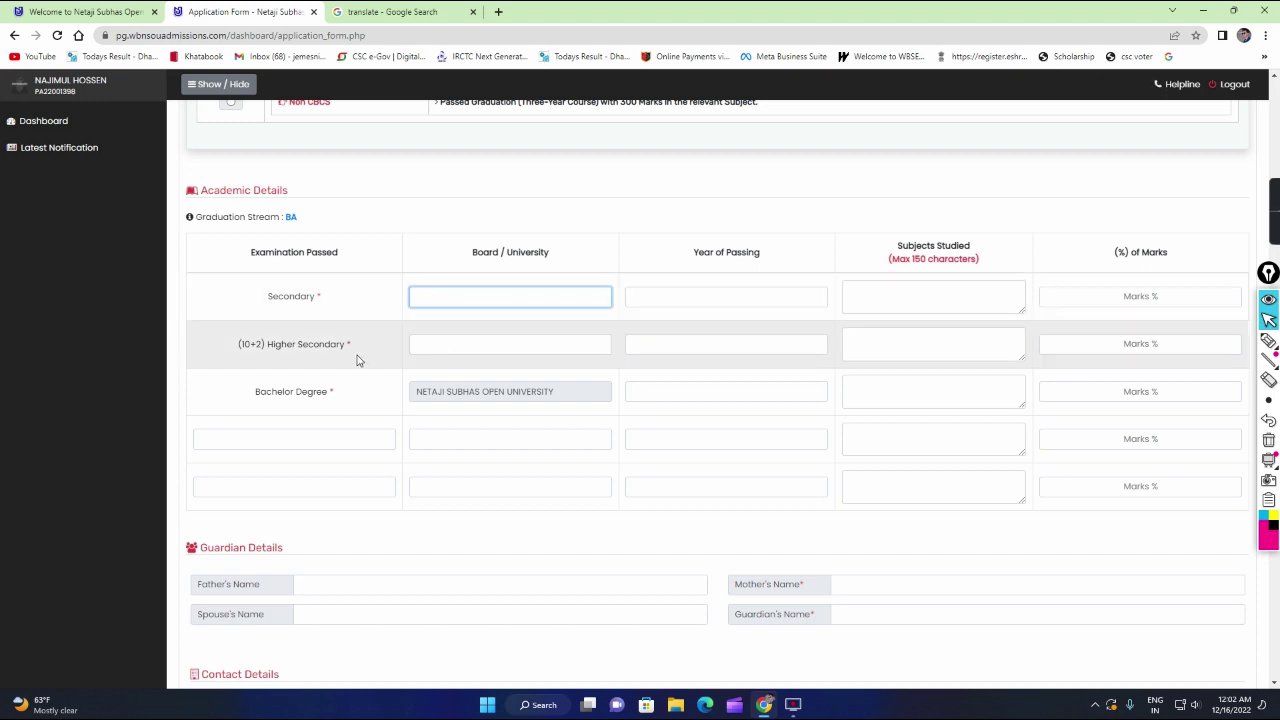
left_click(540, 344)
scroll(487, 364, "down", 2)
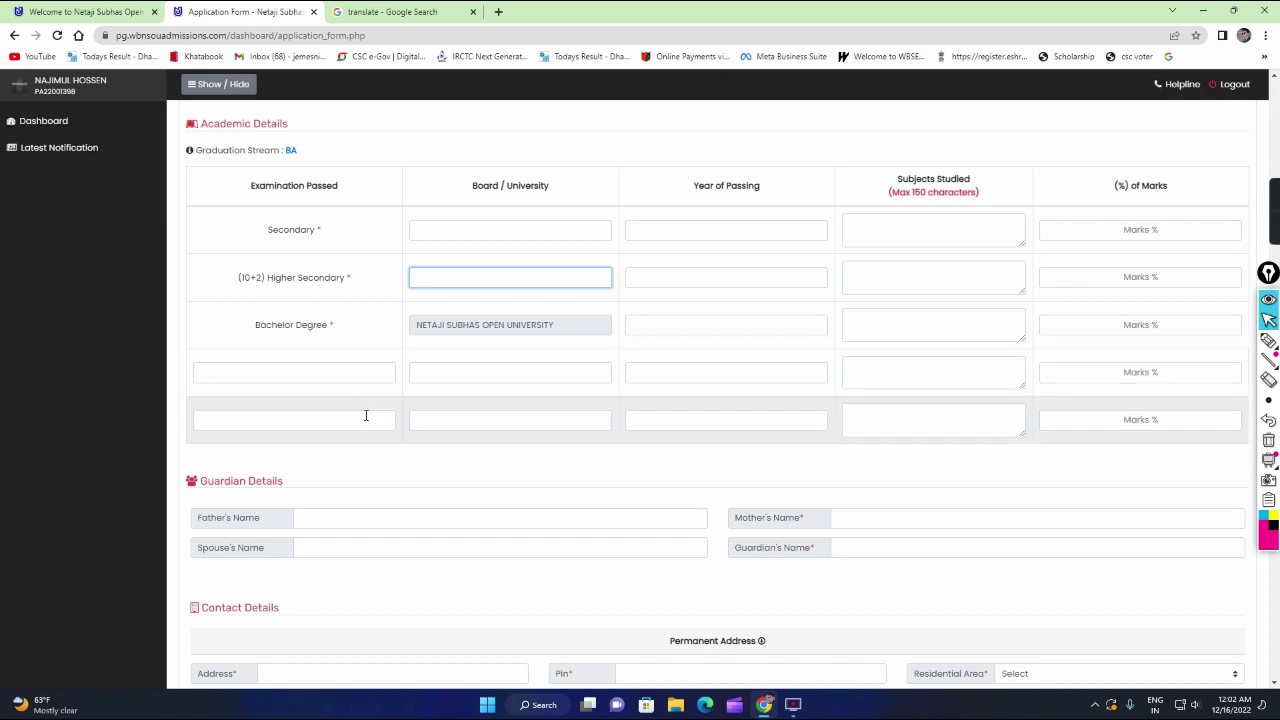
scroll(626, 463, "down", 2)
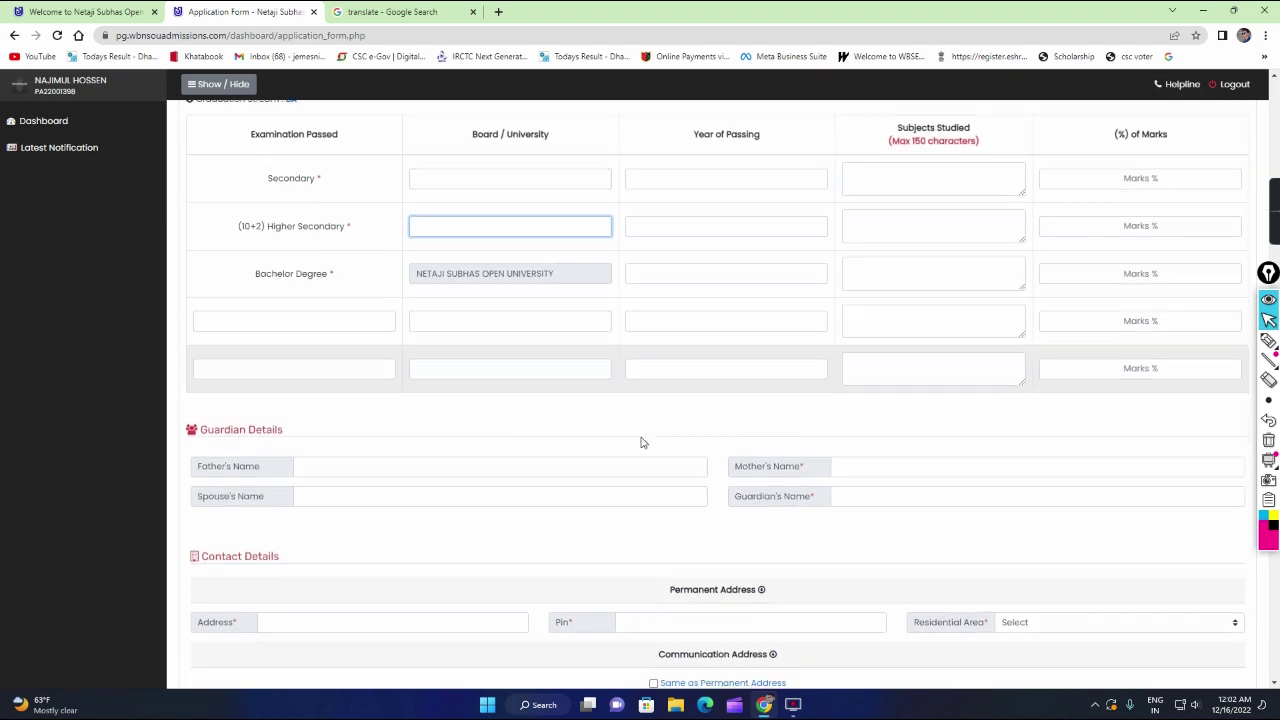
- Review the Guardian Details fields and the Residential Area options of the permanent address
scroll(322, 376, "down", 1)
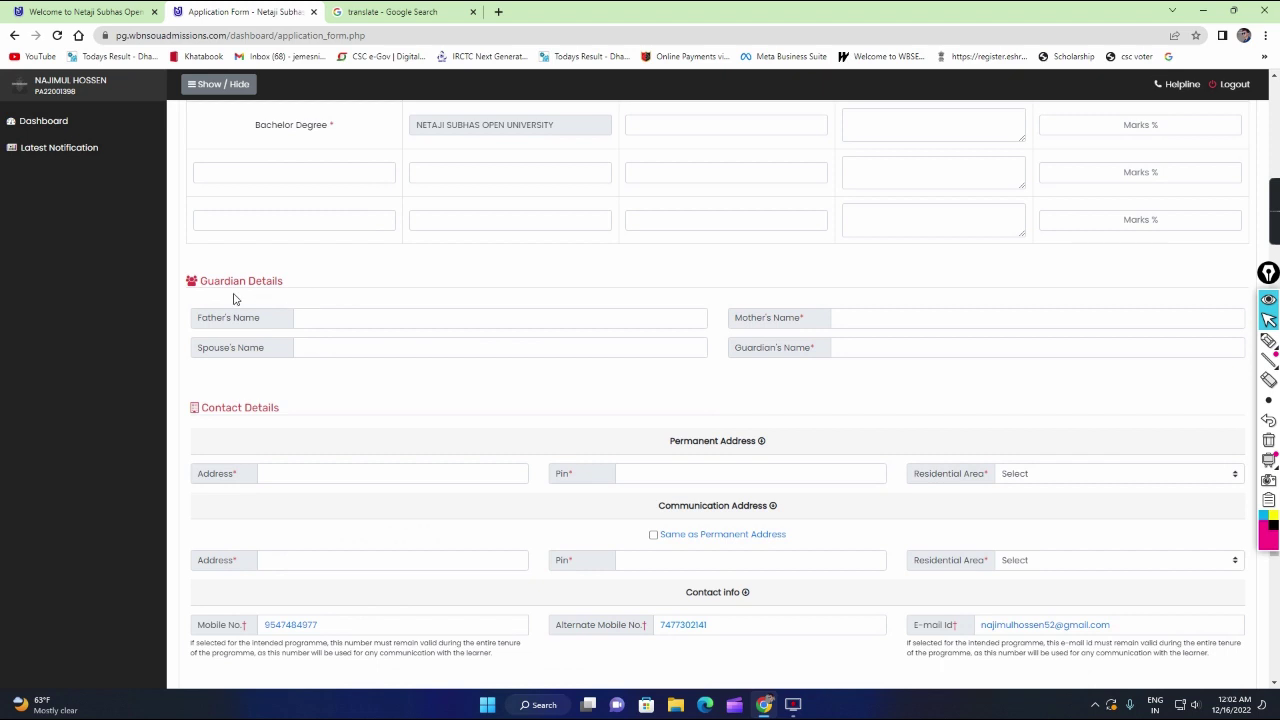
scroll(270, 298, "down", 1)
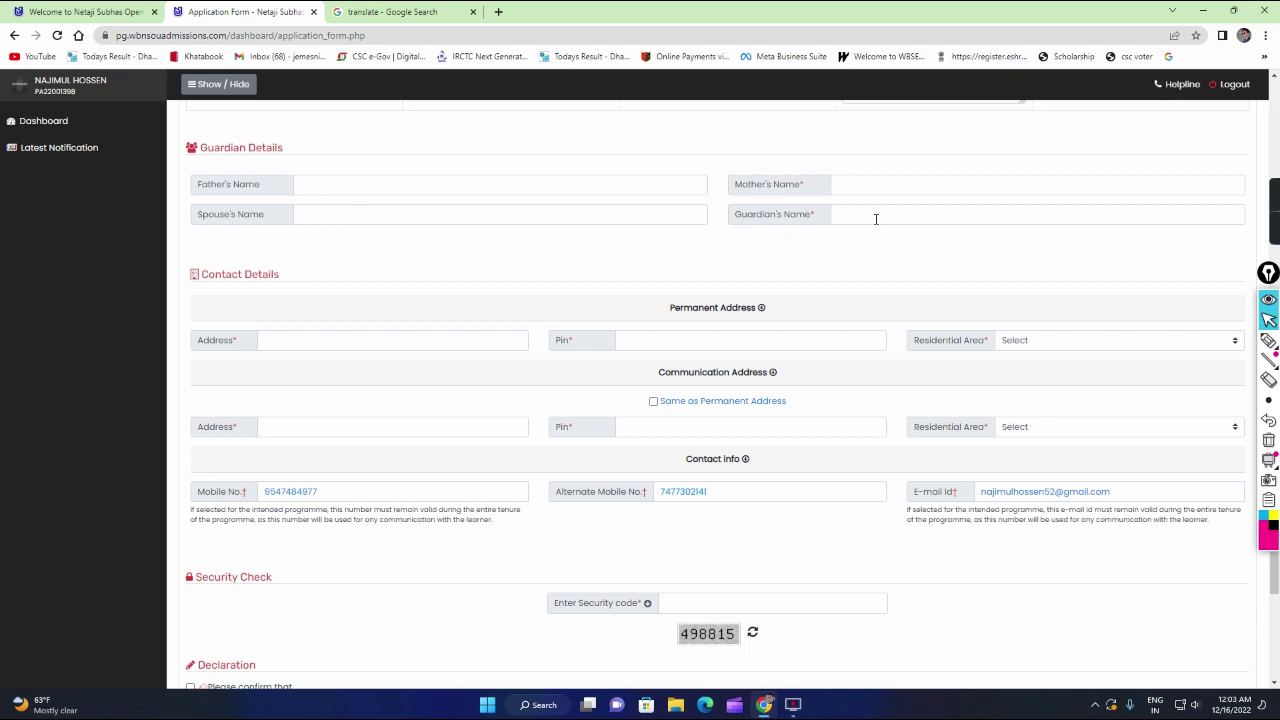
scroll(448, 302, "down", 1)
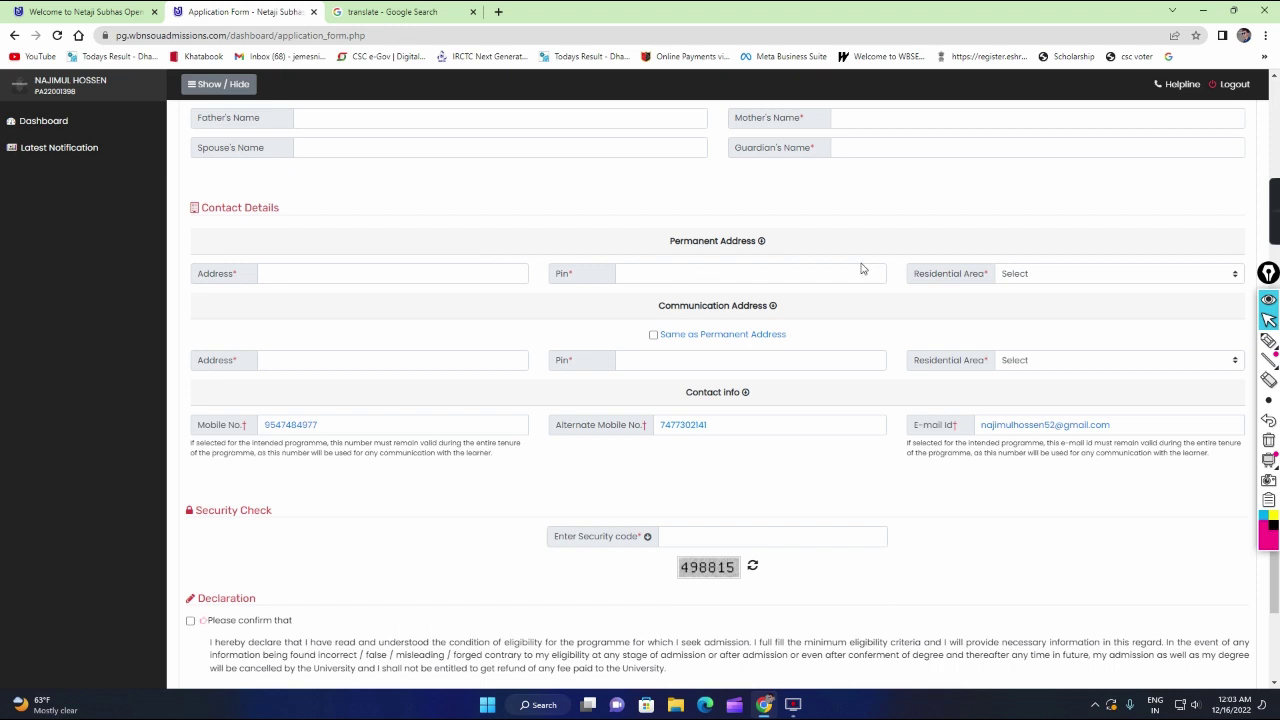
left_click(1061, 277)
left_click(1058, 277)
left_click(1027, 280)
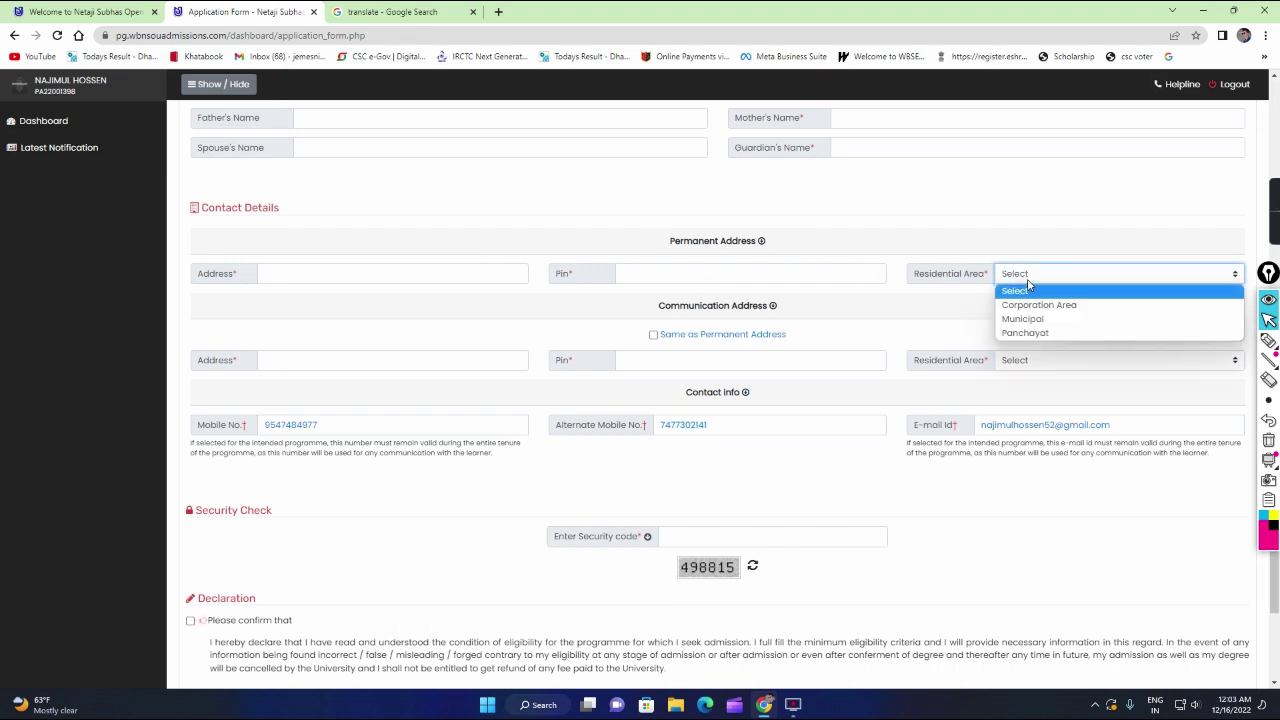
left_click(896, 307)
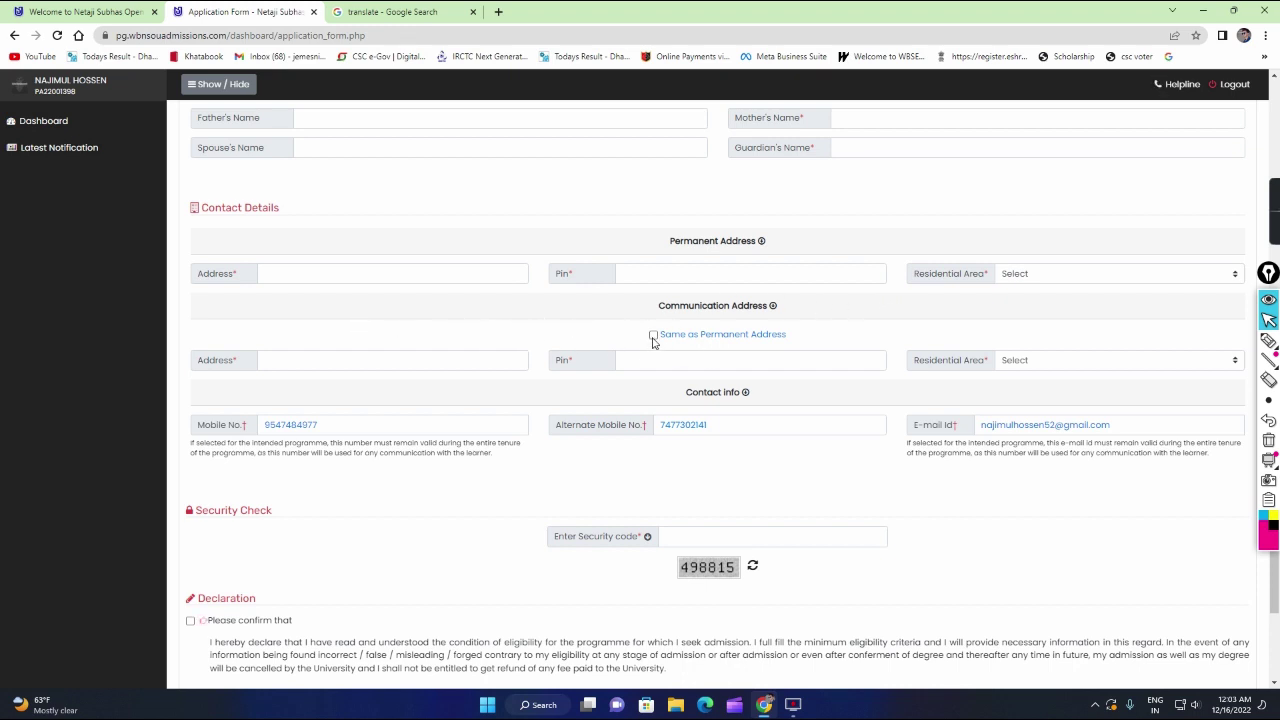
- Review the contact info, Security Check and Declaration sections through to the end of the application form
scroll(645, 346, "down", 2)
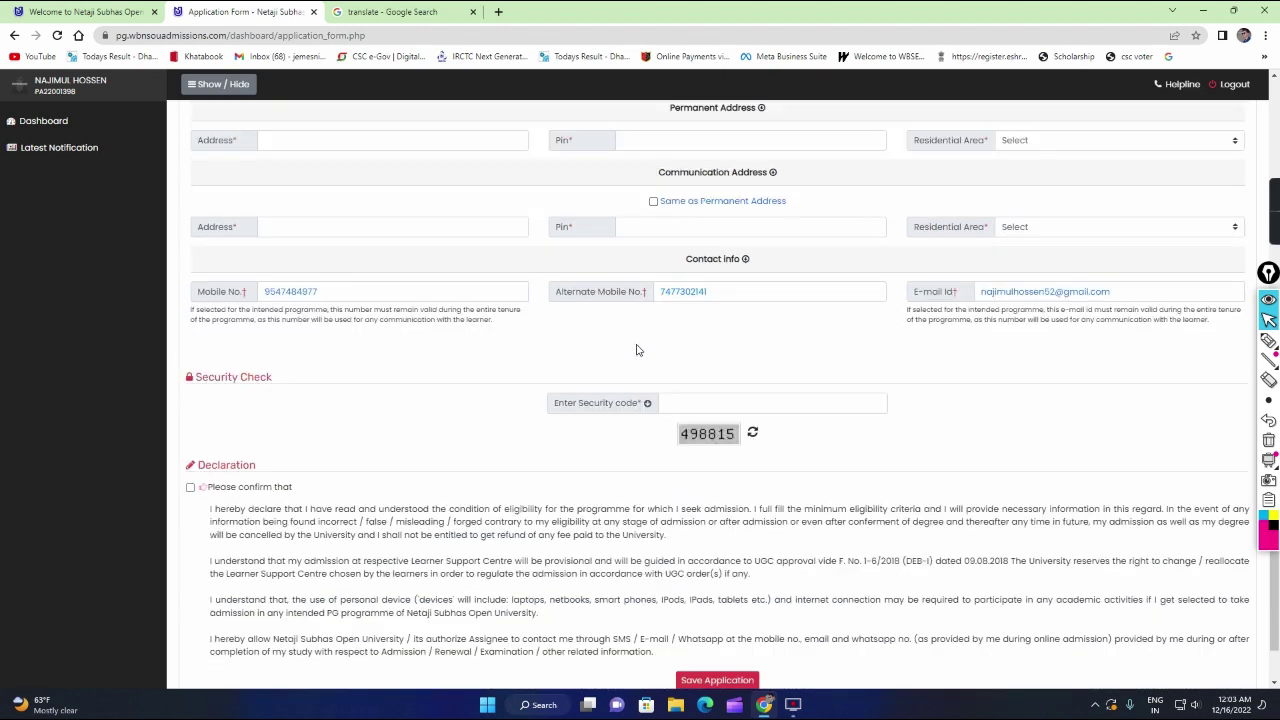
scroll(415, 382, "down", 2)
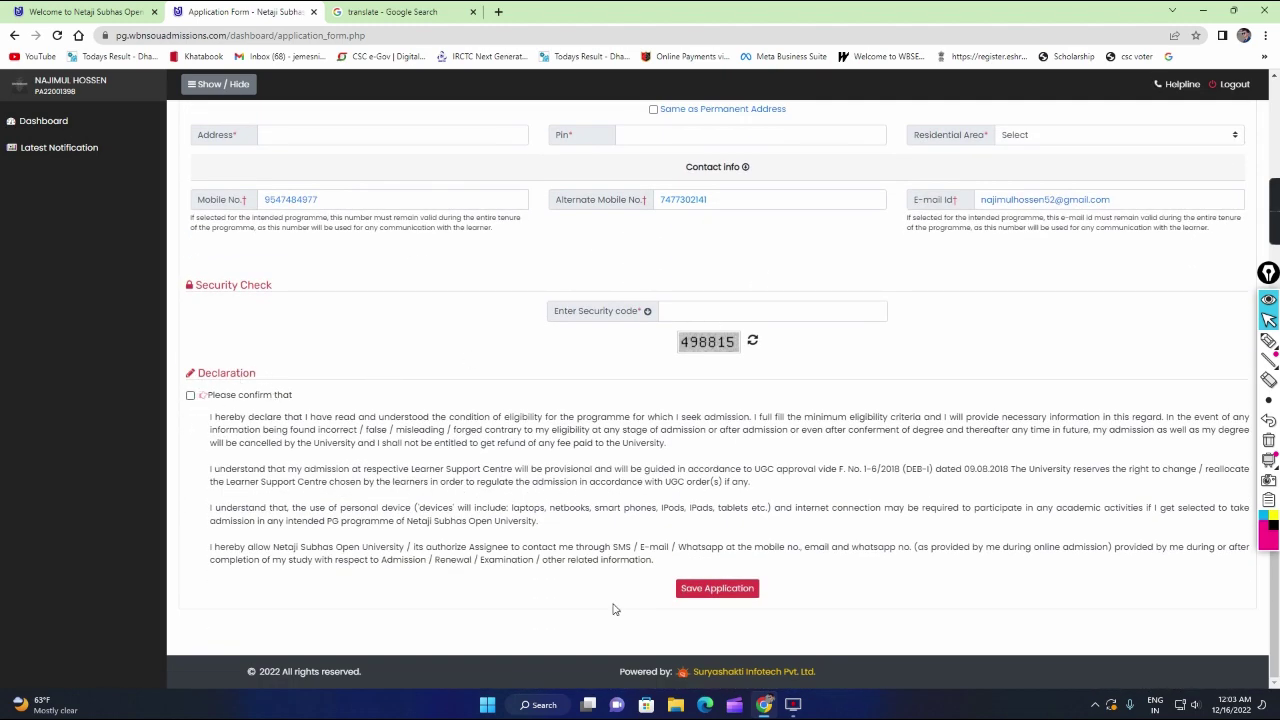
scroll(743, 609, "up", 1)
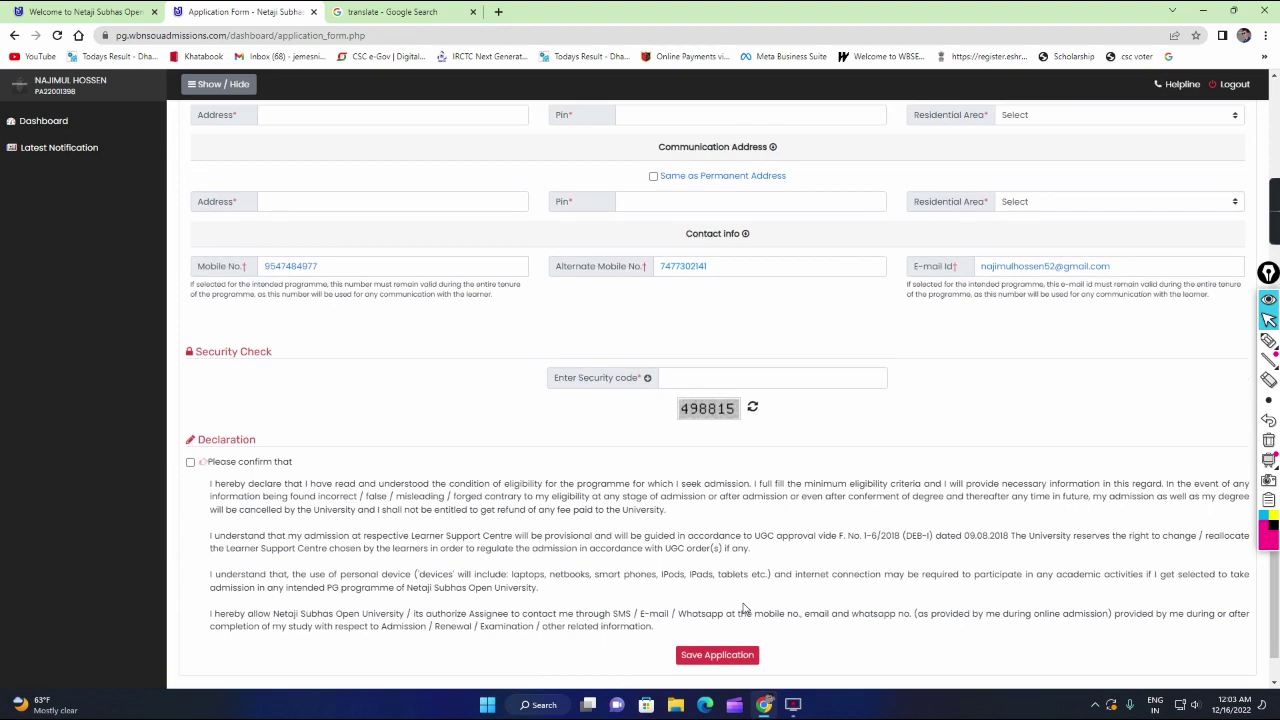
scroll(743, 609, "up", 5)
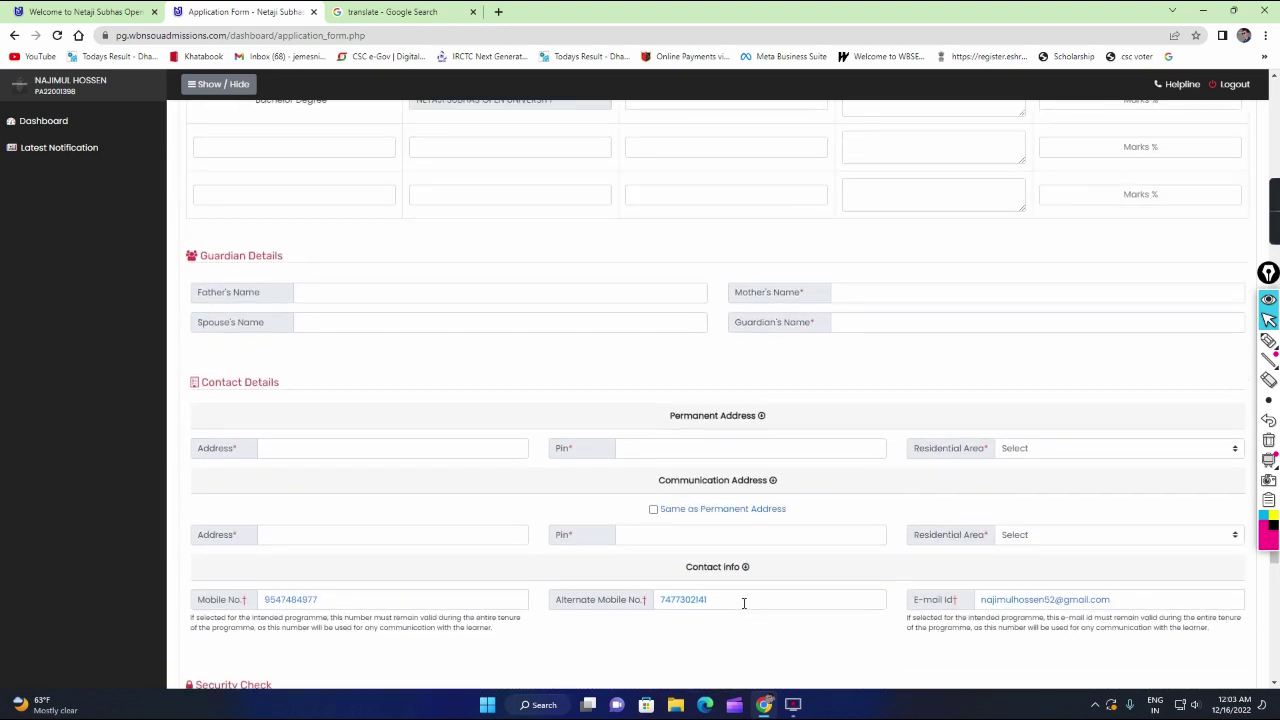
scroll(743, 603, "up", 3)
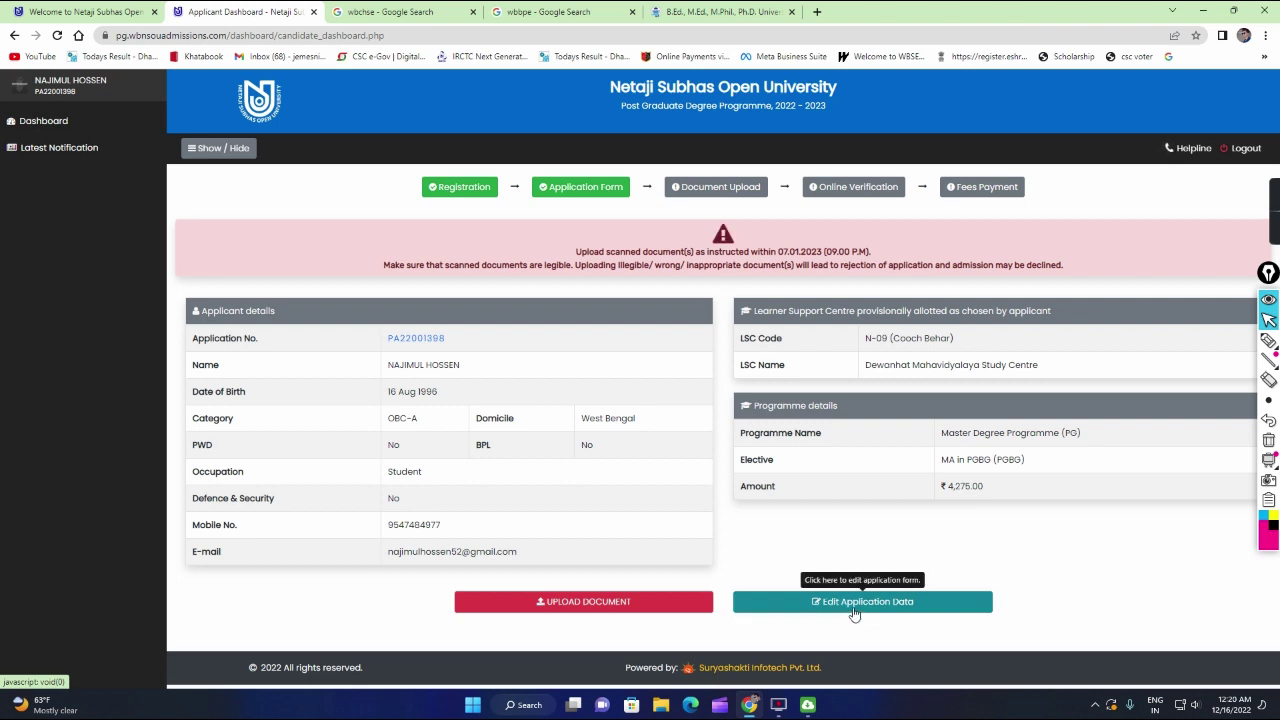
- Circle Edit Application Data and Upload Document on the applicant dashboard with the annotation pen
left_click(1268, 340)
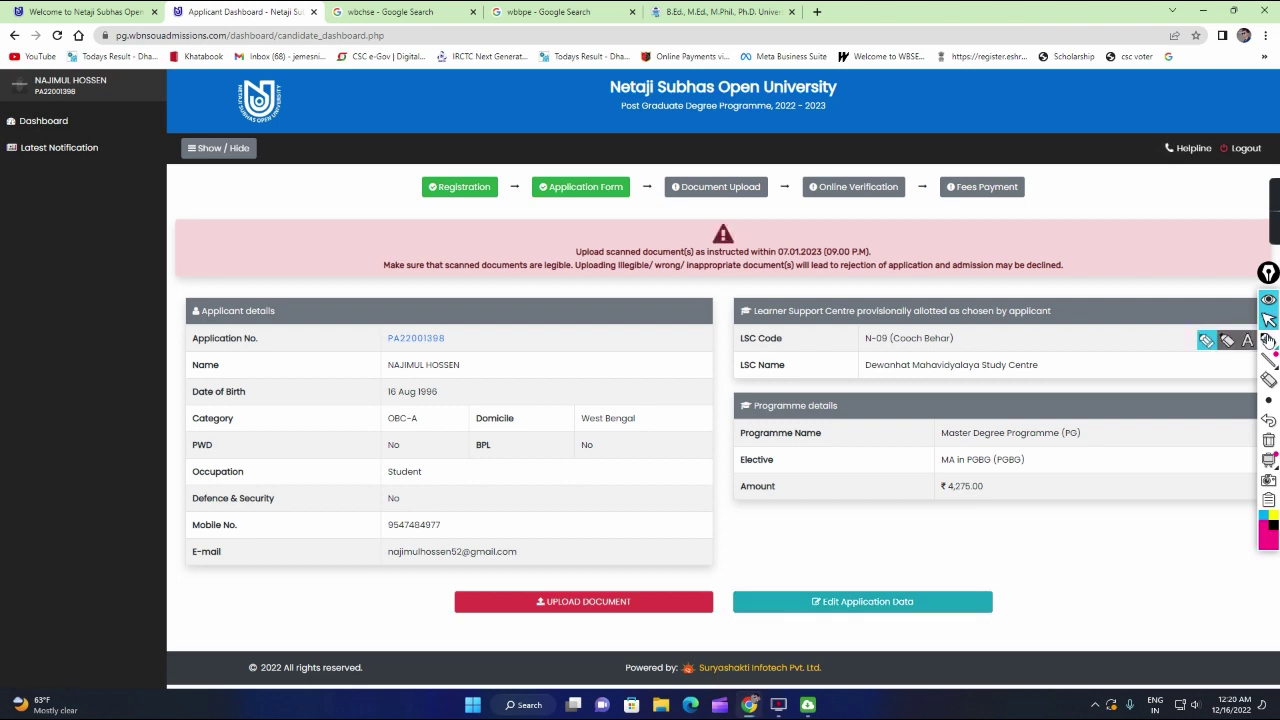
mouse_move(821, 565)
left_mouse_down()
mouse_move(716, 570)
mouse_move(920, 505)
left_mouse_up()
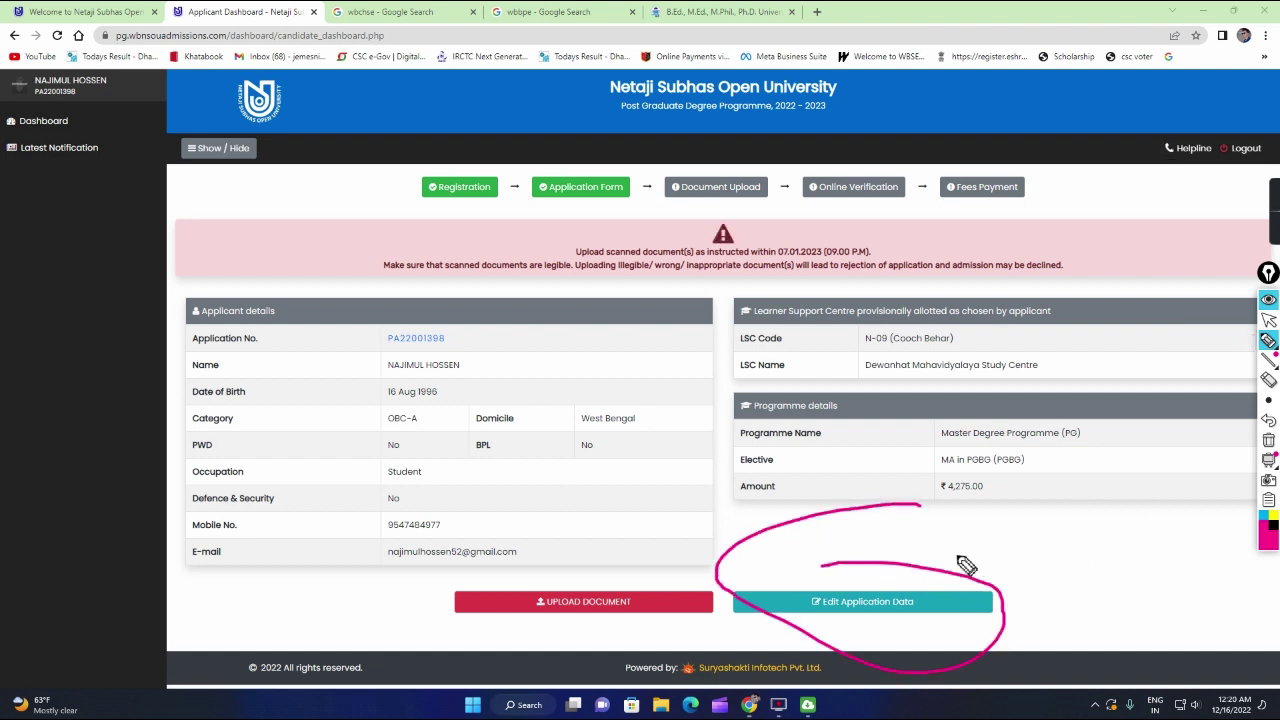
mouse_move(575, 575)
left_mouse_down()
mouse_move(660, 605)
mouse_move(535, 535)
left_mouse_up()
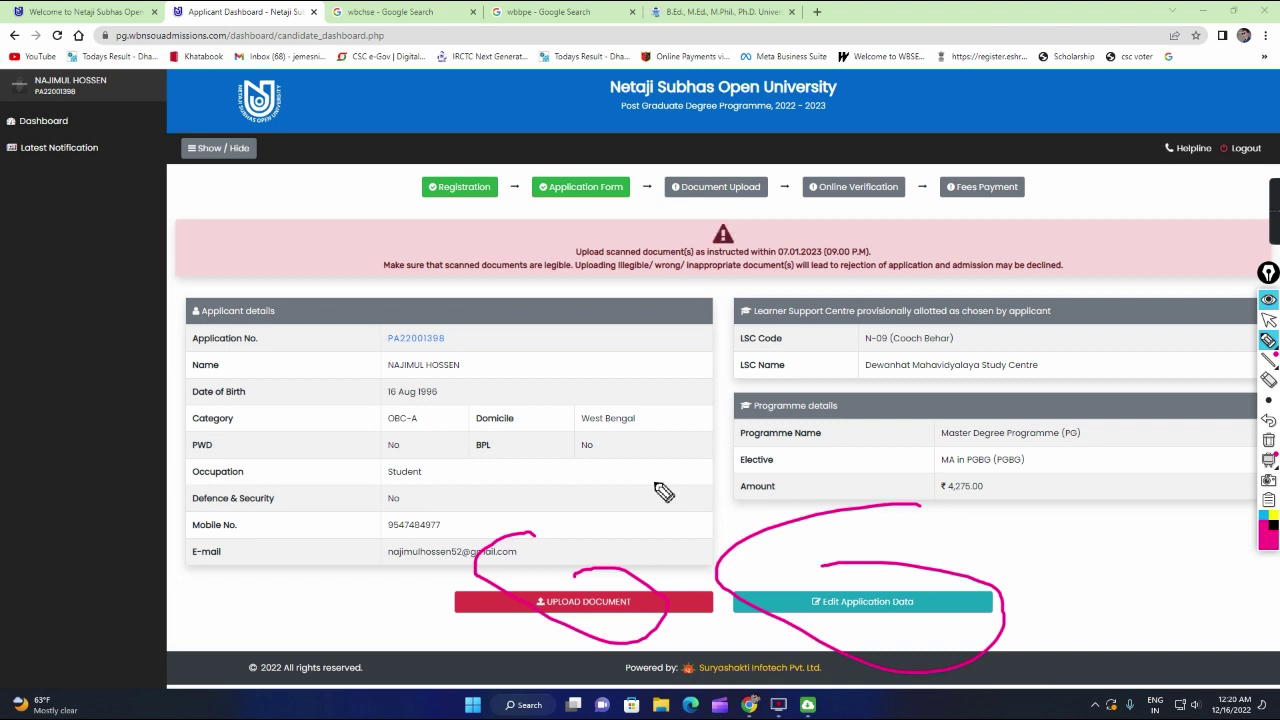
left_click_drag(553, 551, 554, 619)
left_click_drag(831, 588, 782, 610)
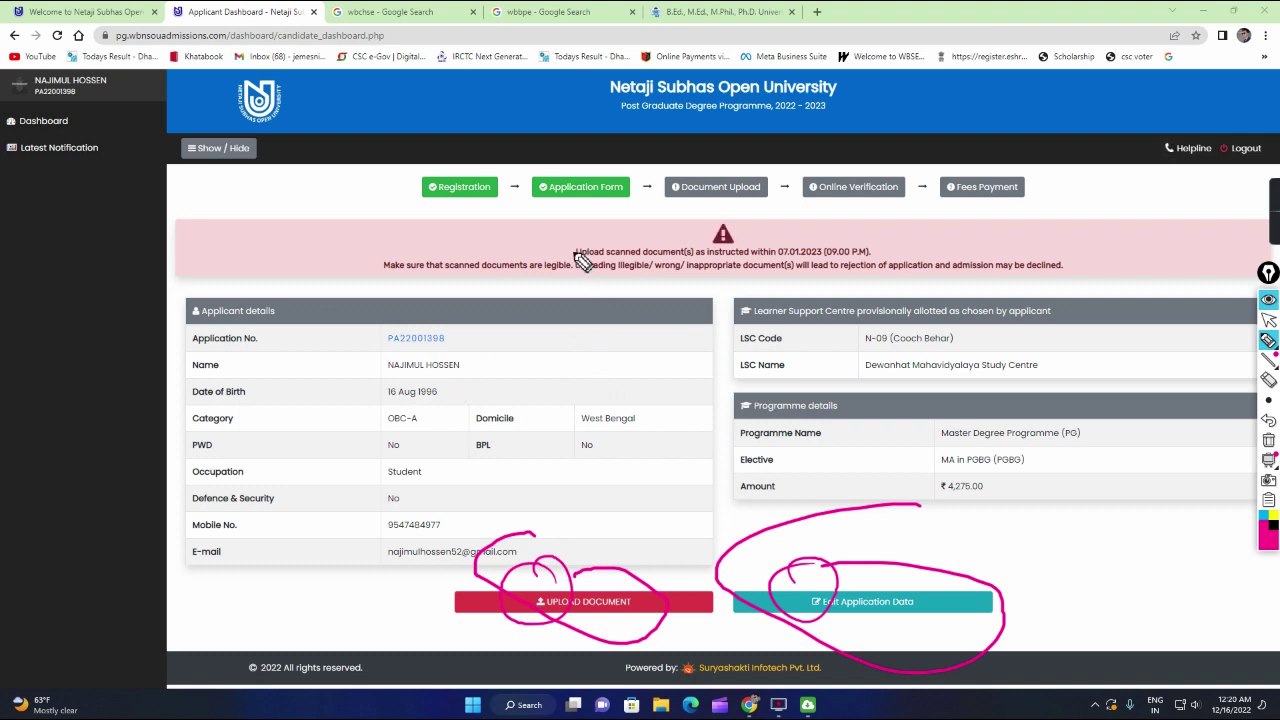
- Mark the document upload deadline in the dashboard notice with the annotation pen and clear all annotations
left_click_drag(568, 262, 568, 238)
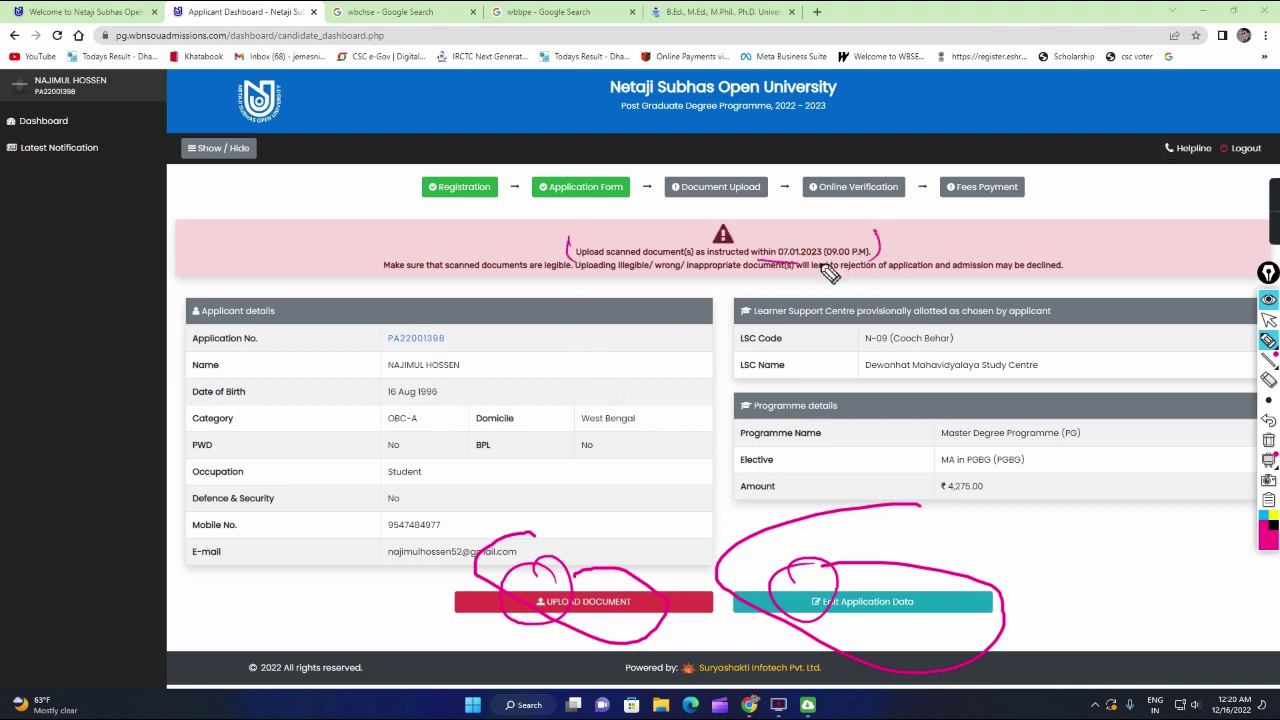
mouse_move(876, 232)
left_mouse_down()
mouse_move(792, 260)
mouse_move(868, 238)
mouse_move(858, 265)
mouse_move(838, 262)
mouse_move(932, 250)
left_mouse_up()
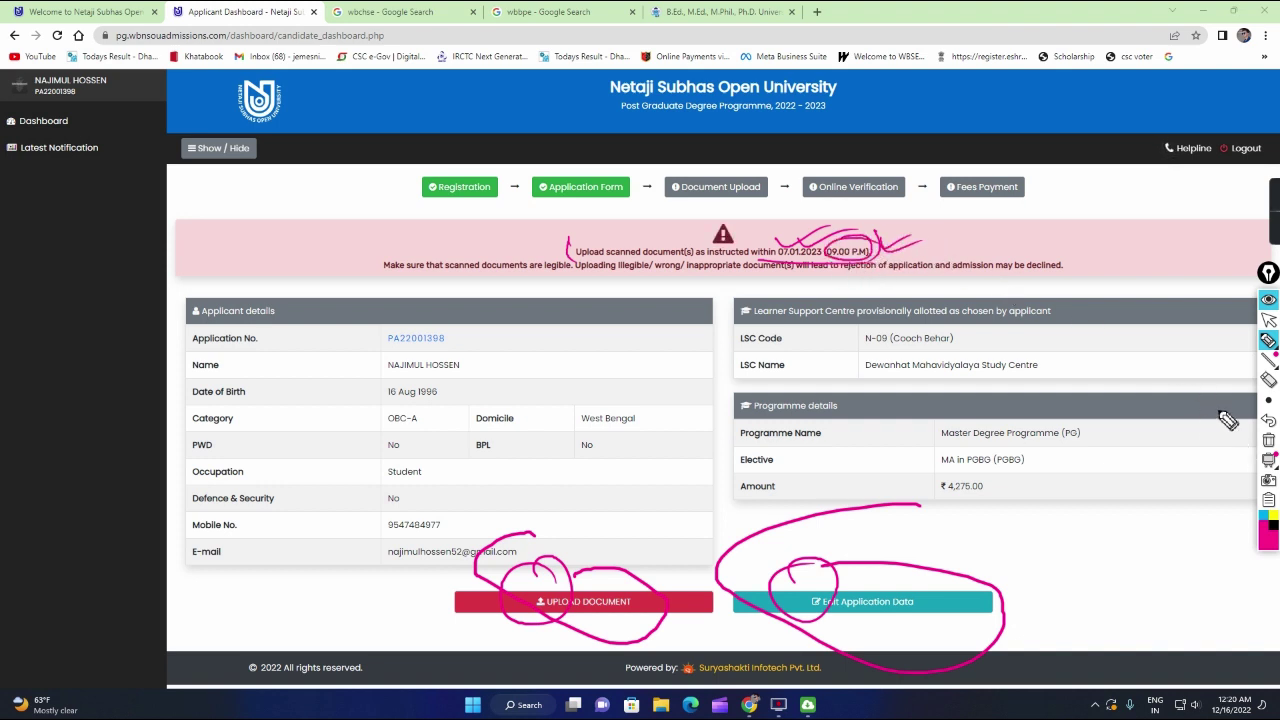
left_click(1268, 440)
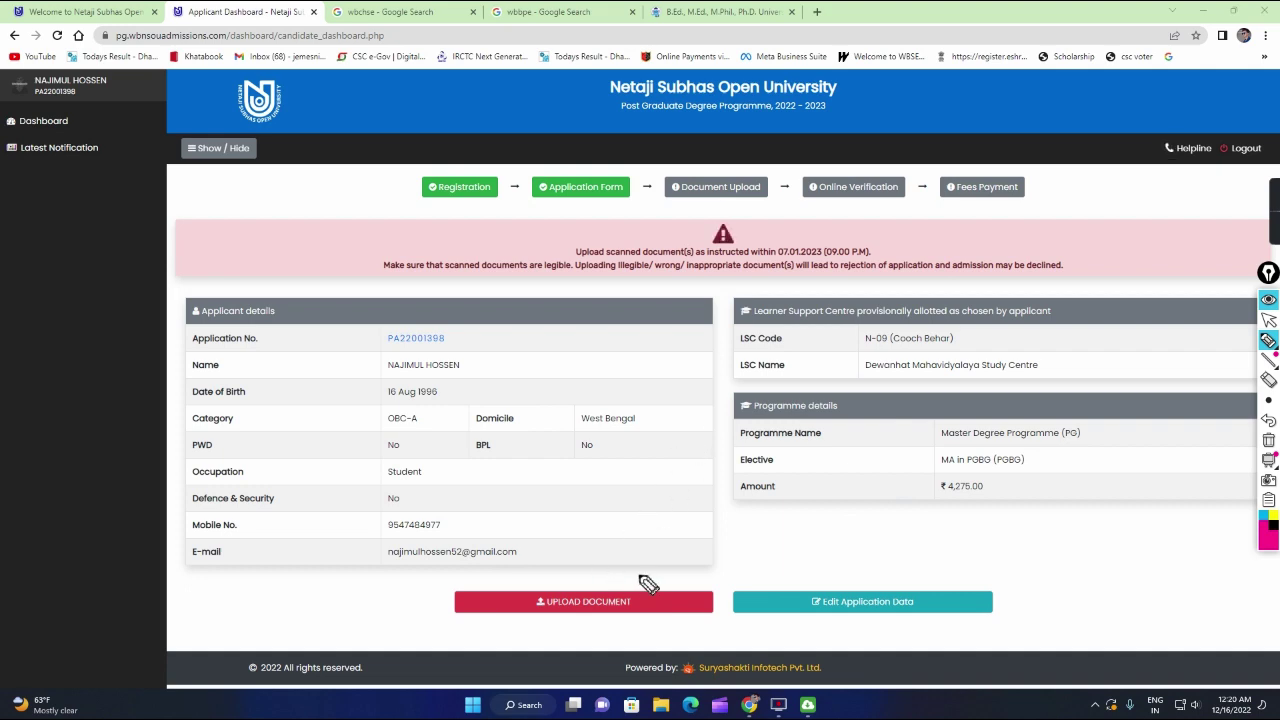
- Open the document upload page and mark the title and first Original Scanned Documents Required heading with the annotation pen
left_click(552, 606)
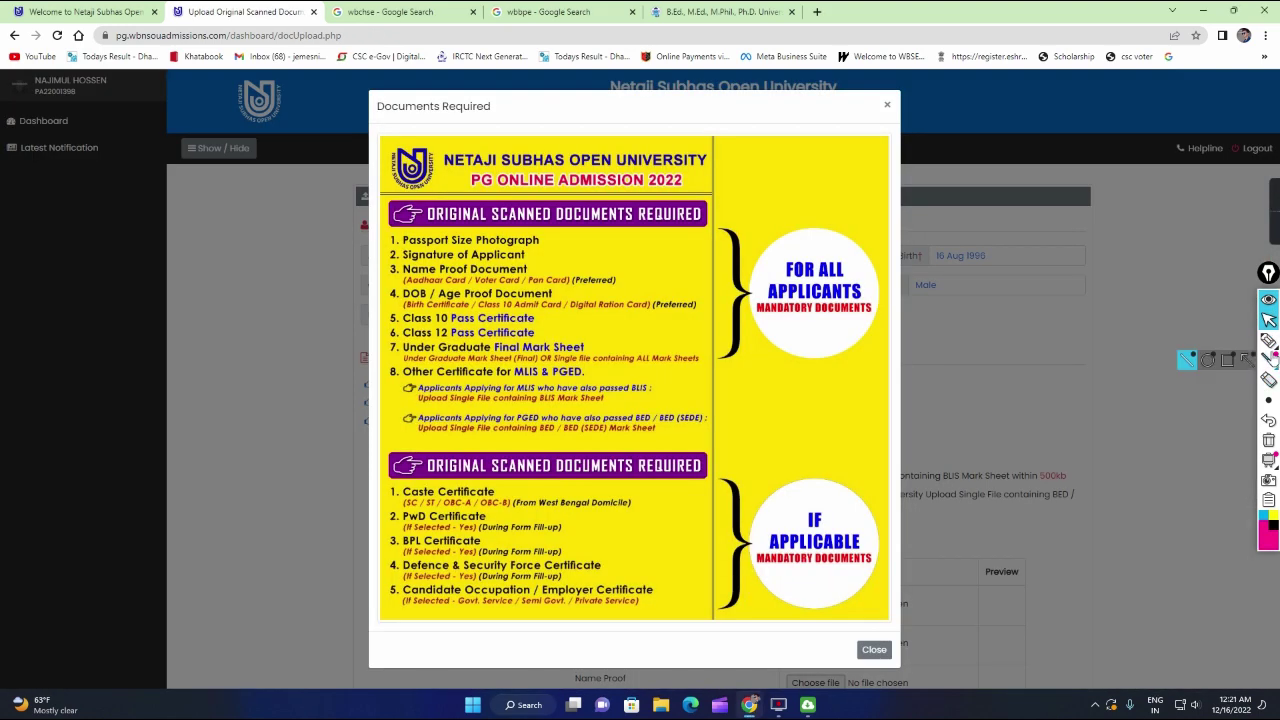
left_click(1268, 341)
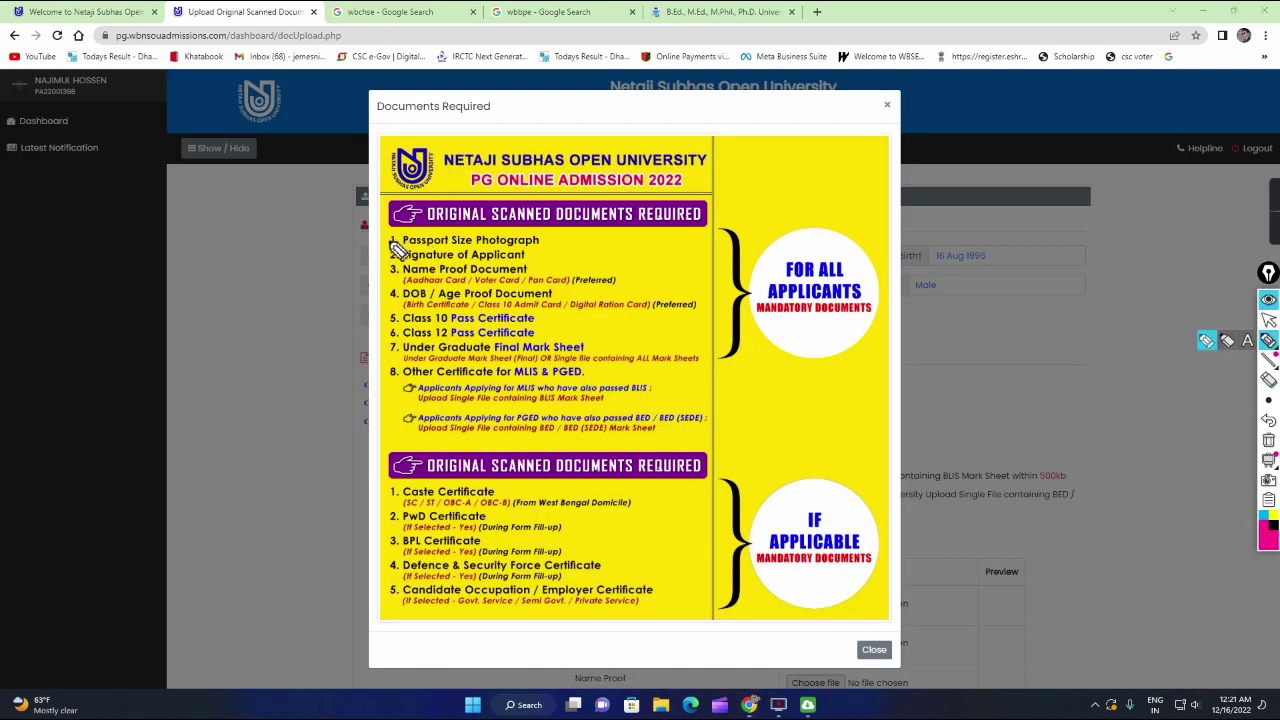
left_click_drag(372, 214, 432, 198)
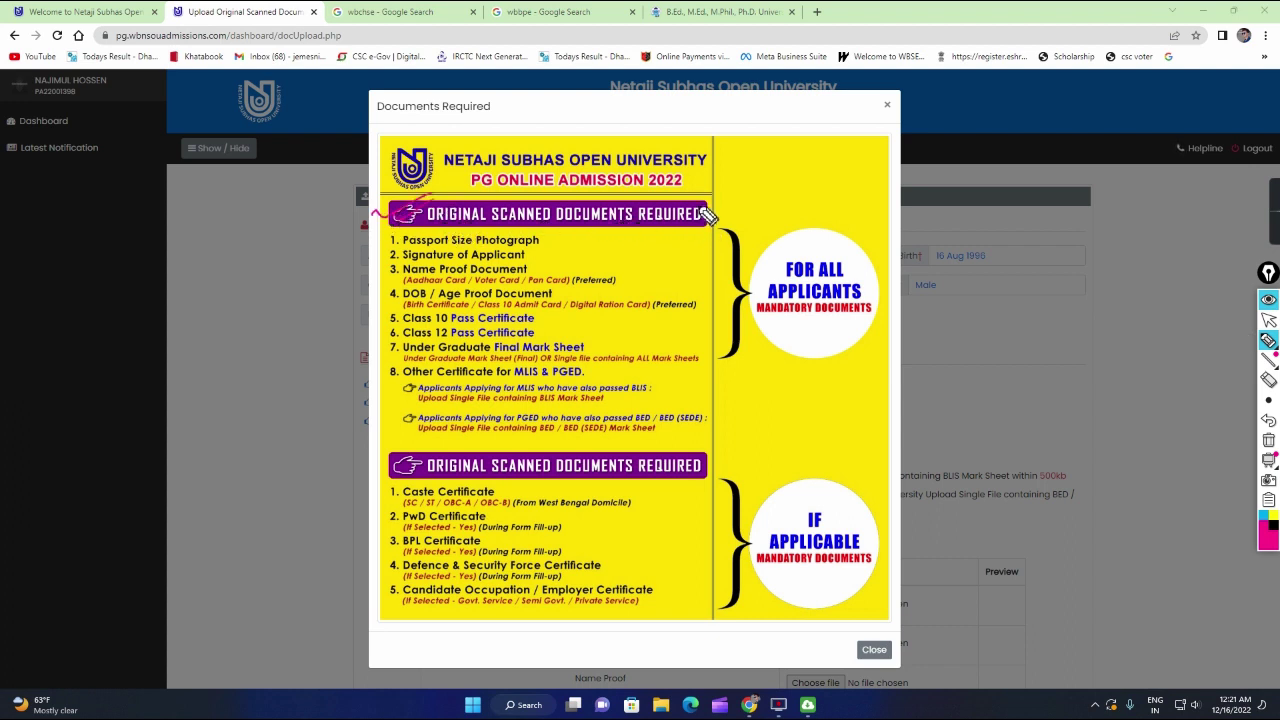
mouse_move(708, 215)
left_mouse_down()
mouse_move(658, 228)
mouse_move(432, 225)
mouse_move(536, 160)
left_mouse_up()
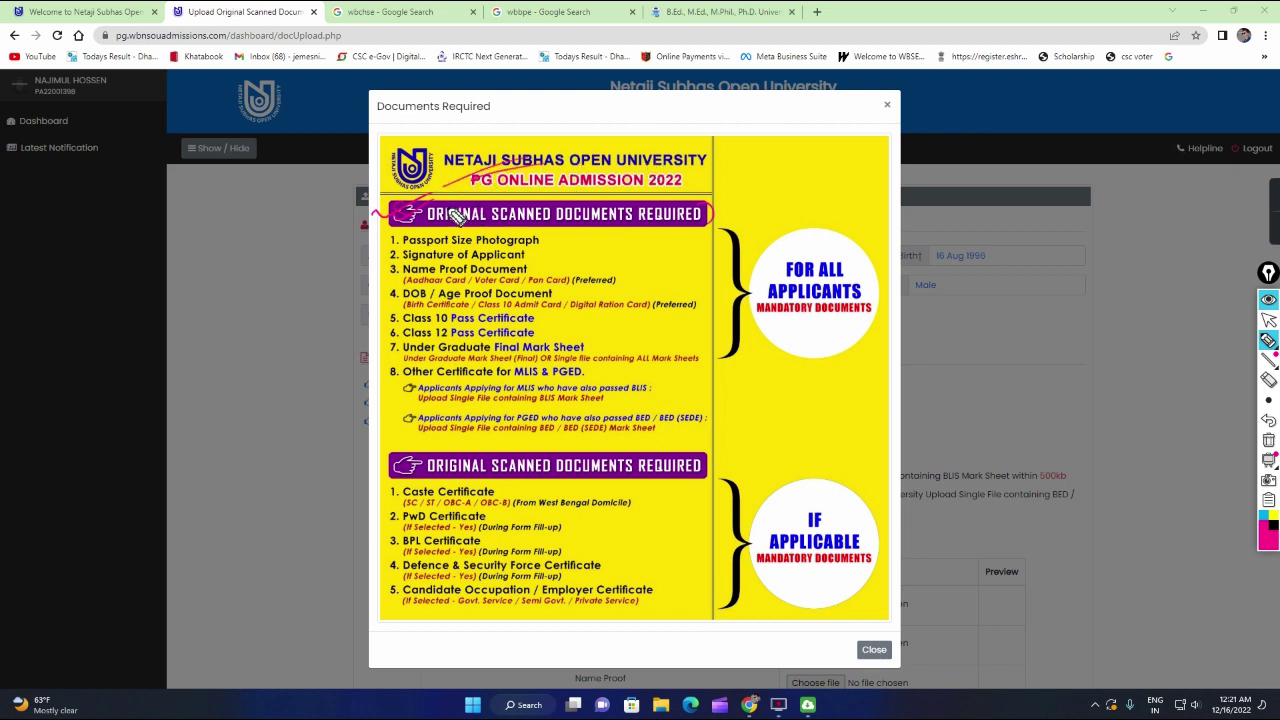
left_click_drag(405, 127, 509, 127)
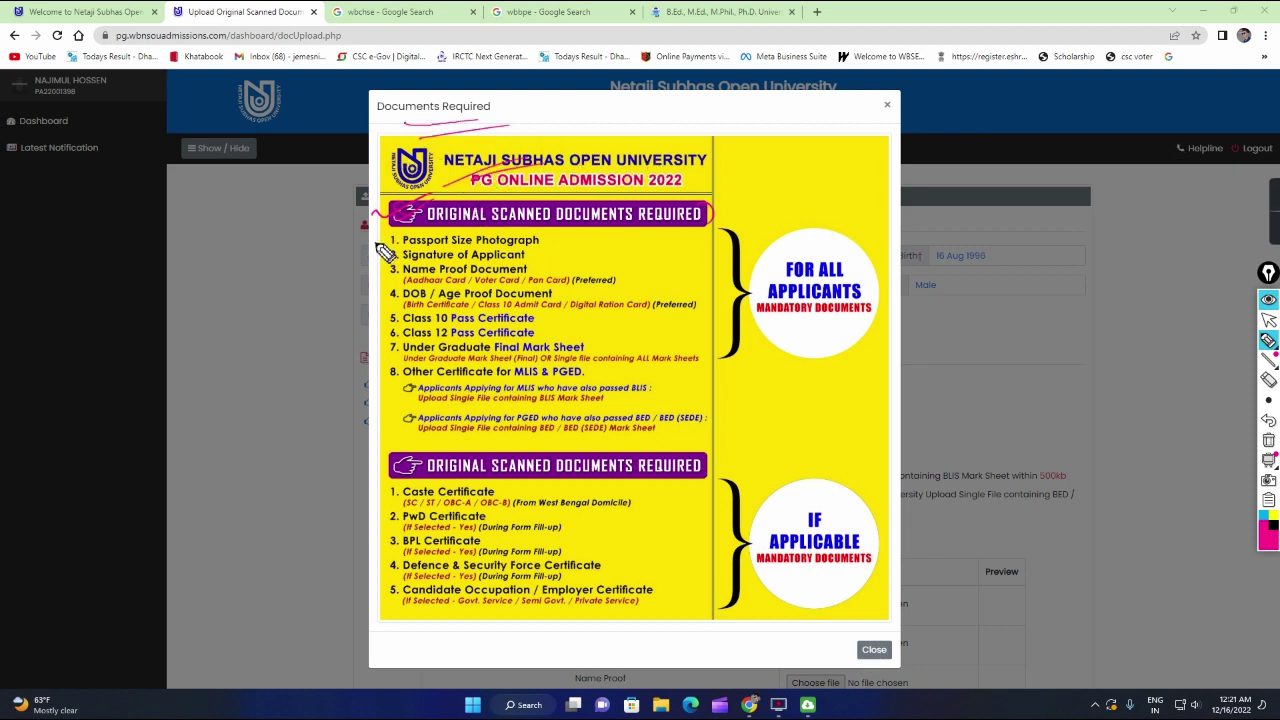
- Tick off the mandatory documents from Passport Size Photograph to DOB / Age Proof Document with the annotation pen
mouse_move(376, 244)
left_mouse_down()
mouse_move(410, 232)
mouse_move(414, 265)
mouse_move(490, 285)
mouse_move(613, 283)
left_mouse_up()
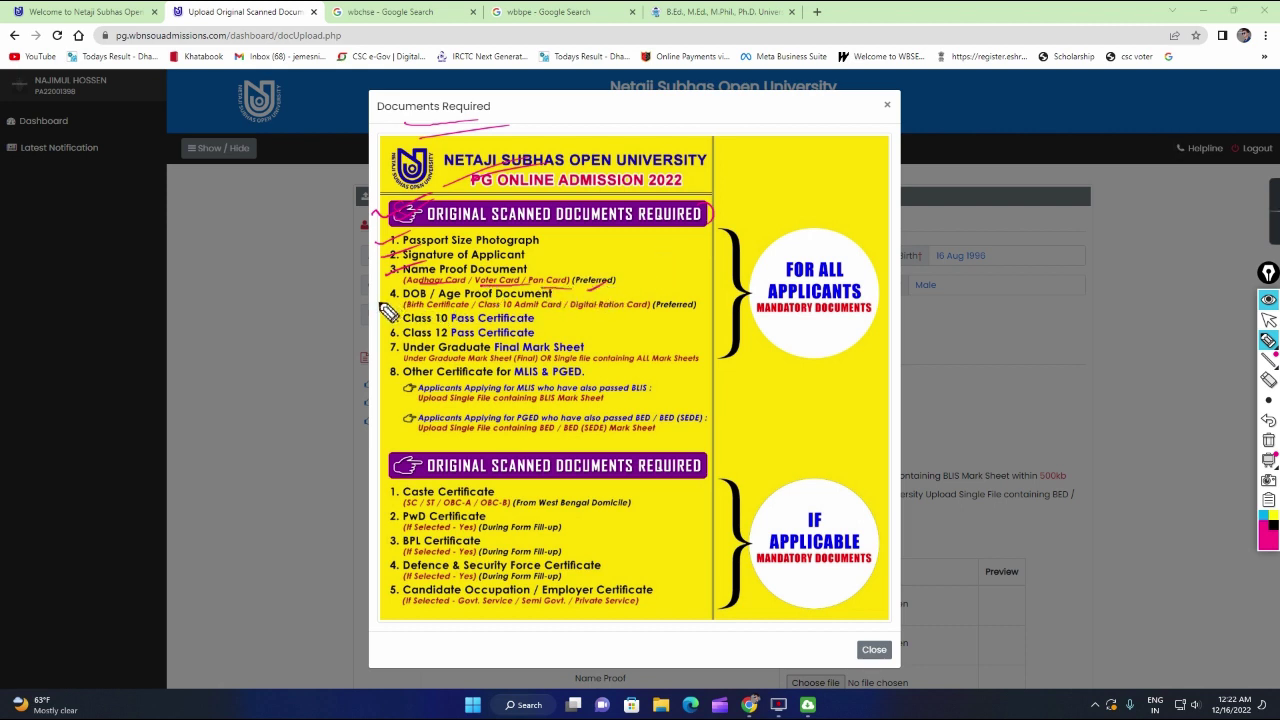
left_click_drag(381, 302, 400, 291)
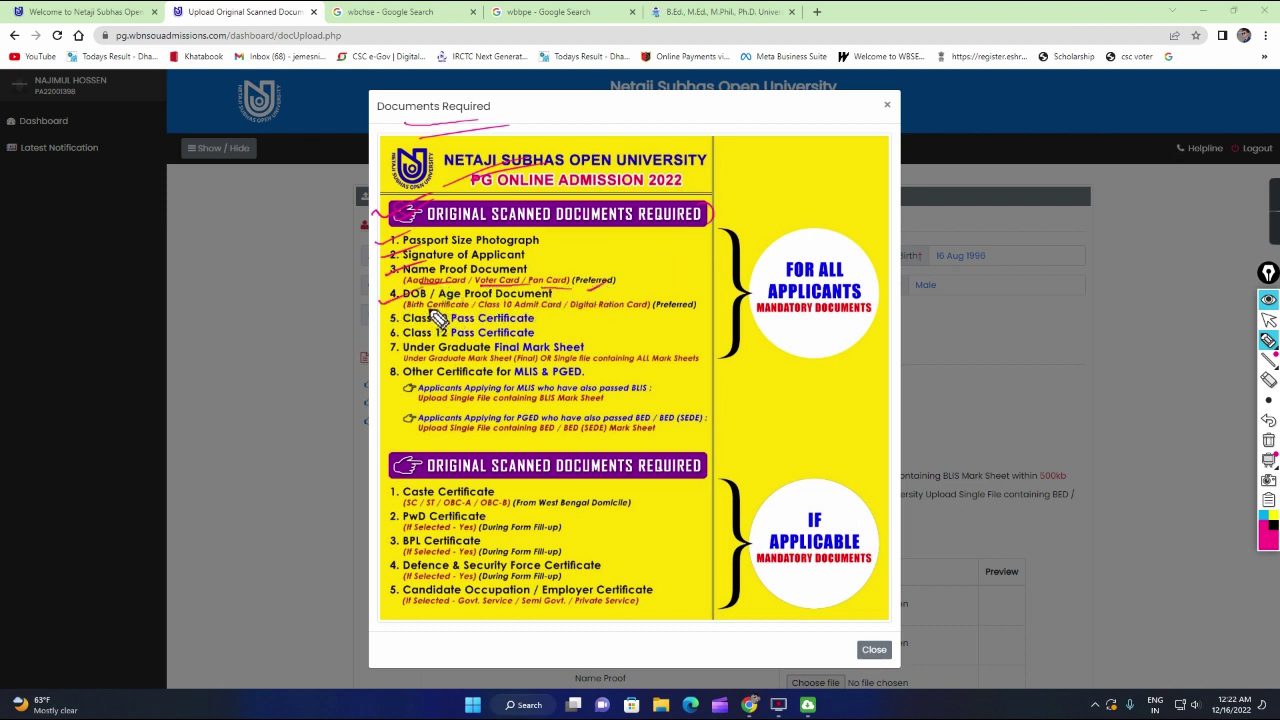